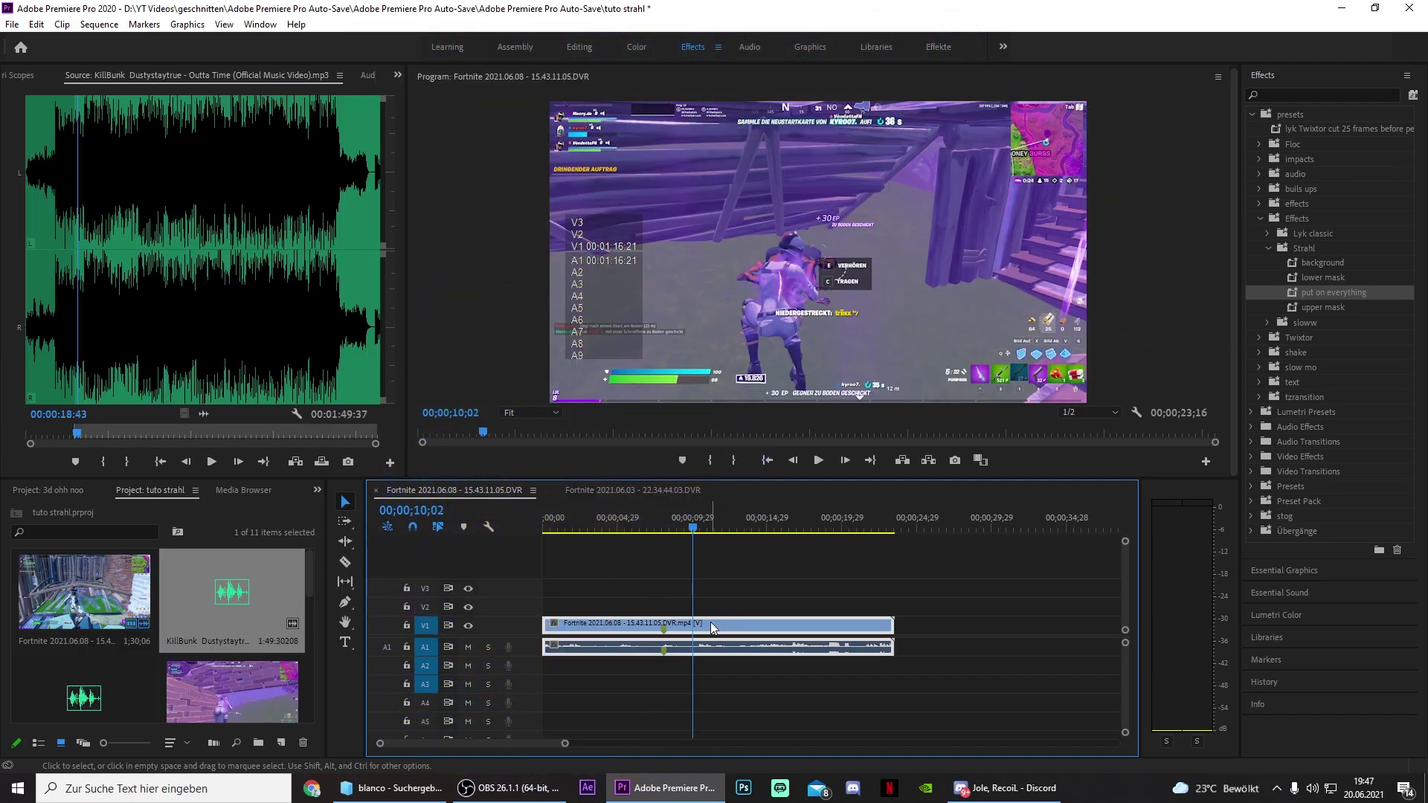
# Step: Nest the Fortnite clip on V1 into Nested Sequence 04
pyautogui.rightClick(713, 625)
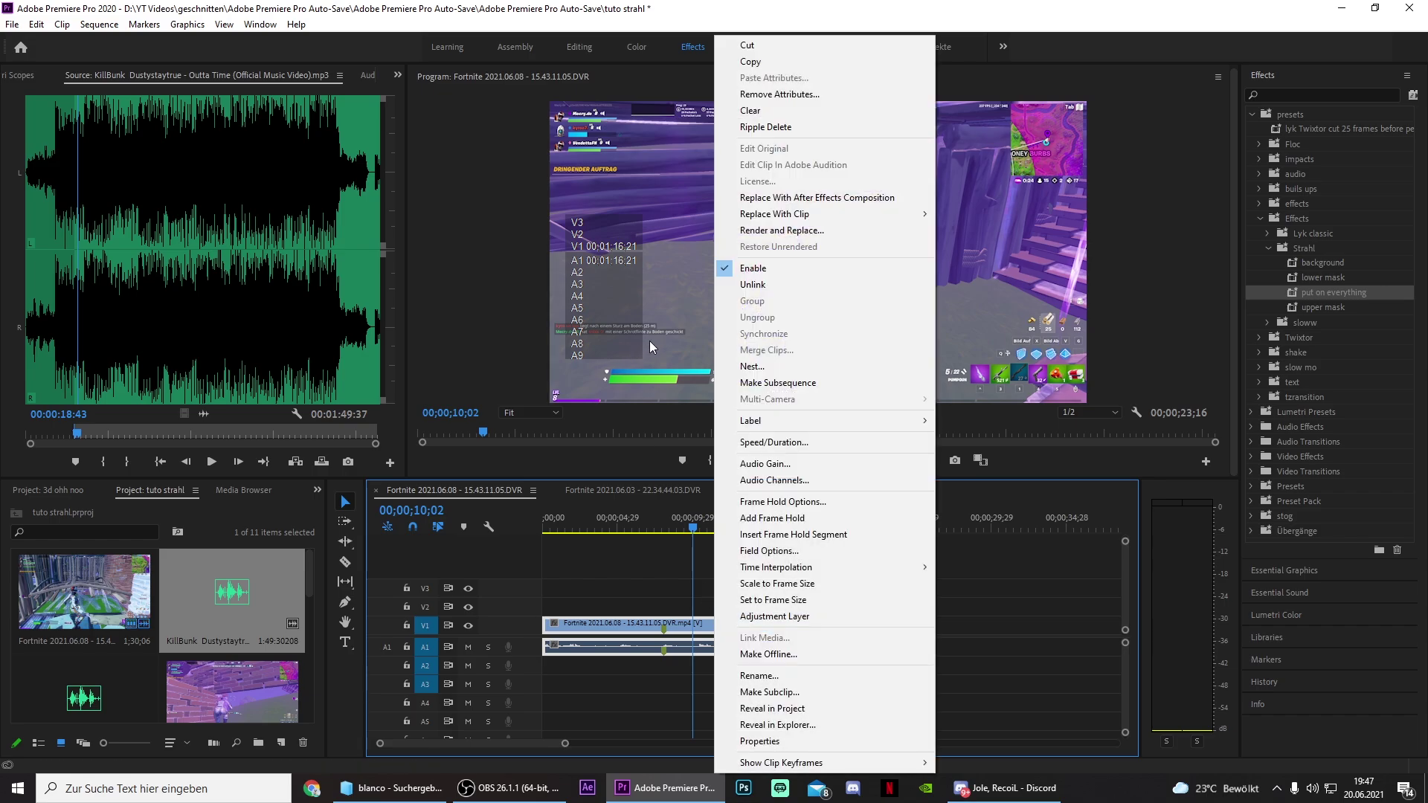
pyautogui.click(751, 366)
pyautogui.press('Return')
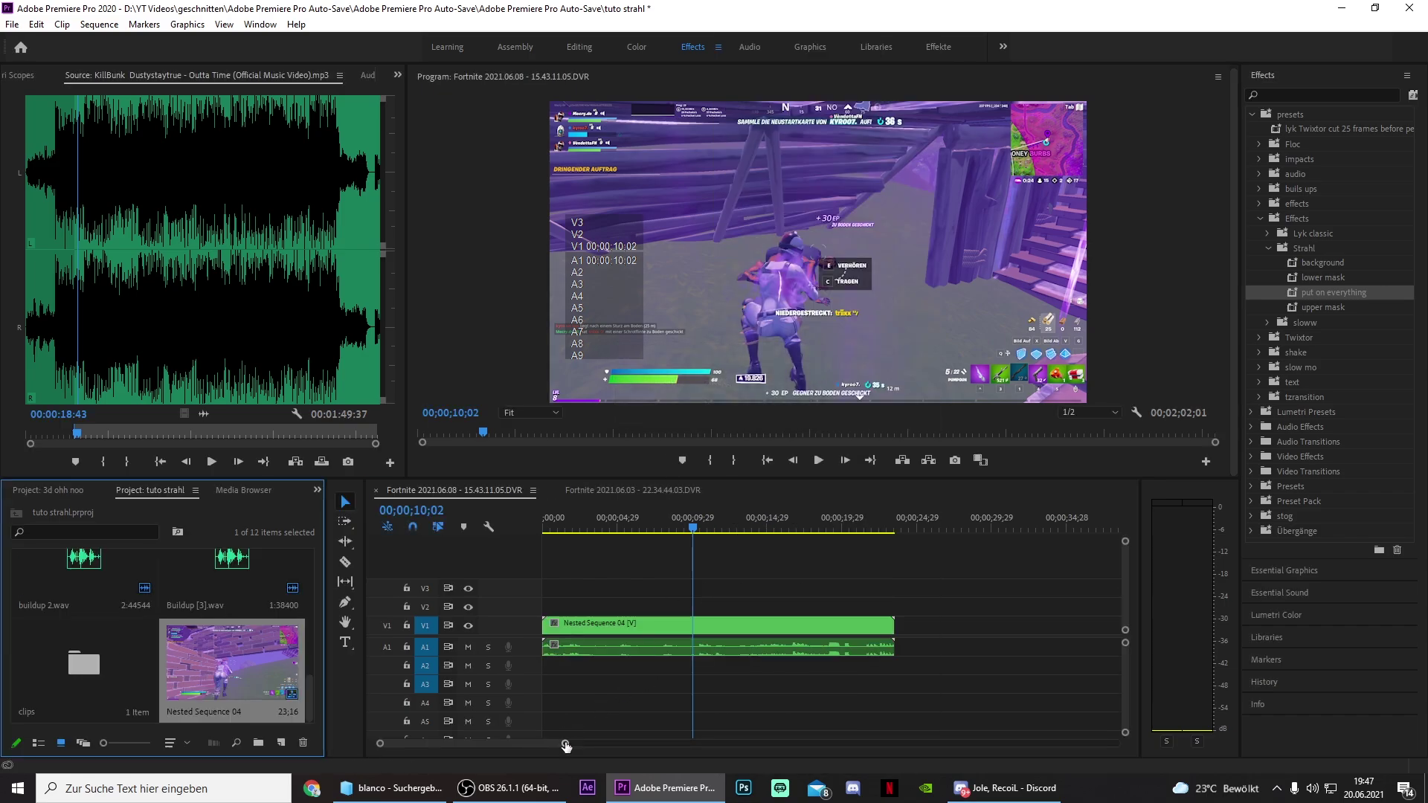
# Step: Split the nested clip in two at 00;00;07;07
pyautogui.moveTo(565, 747); pyautogui.dragTo(497, 743)
pyautogui.moveTo(660, 528)
pyautogui.mouseDown()
pyautogui.moveTo(640, 528)
pyautogui.moveTo(720, 507)
pyautogui.mouseUp()
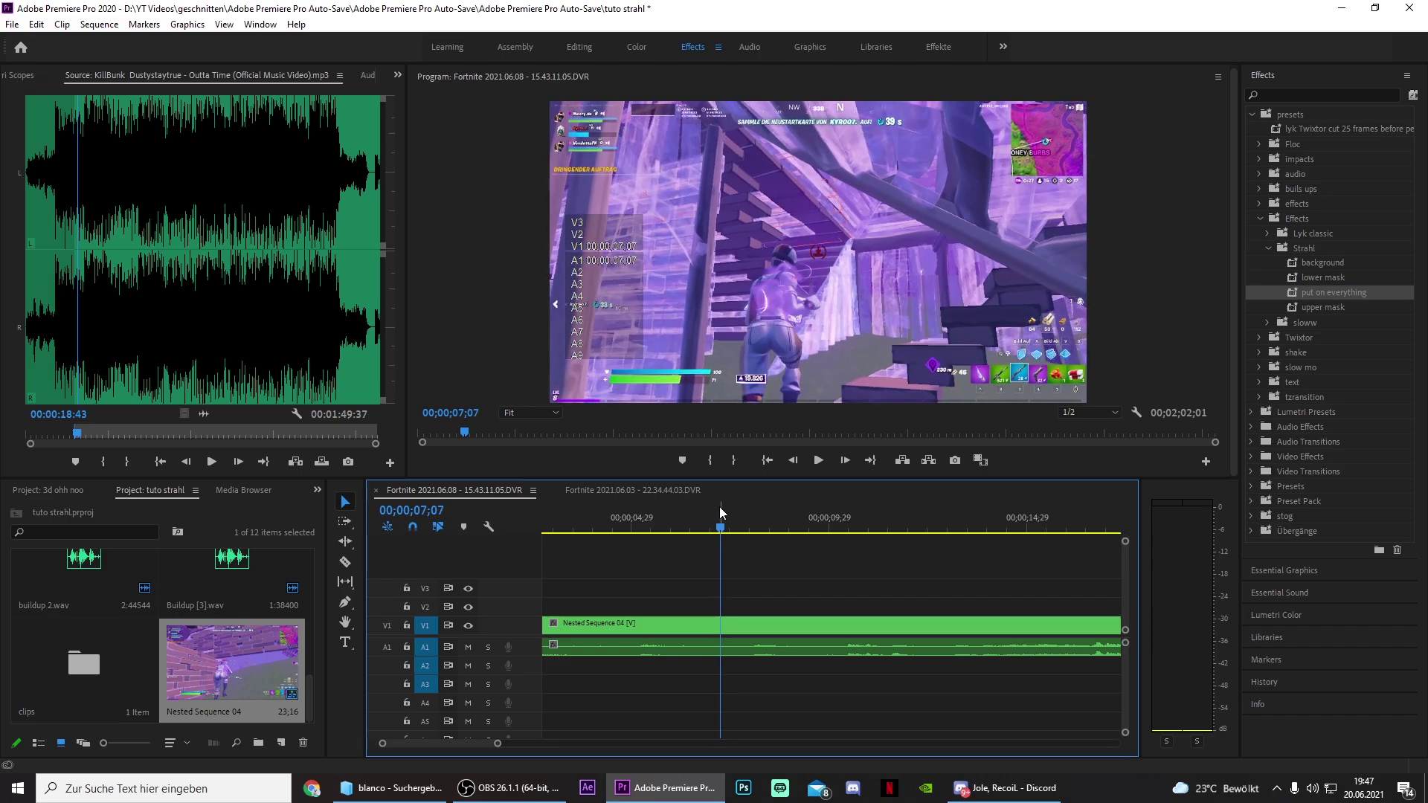
pyautogui.press('c')
pyautogui.click(721, 624)
# Step: Apply the Twixtor Pro effect to the second clip
pyautogui.click(1291, 90)
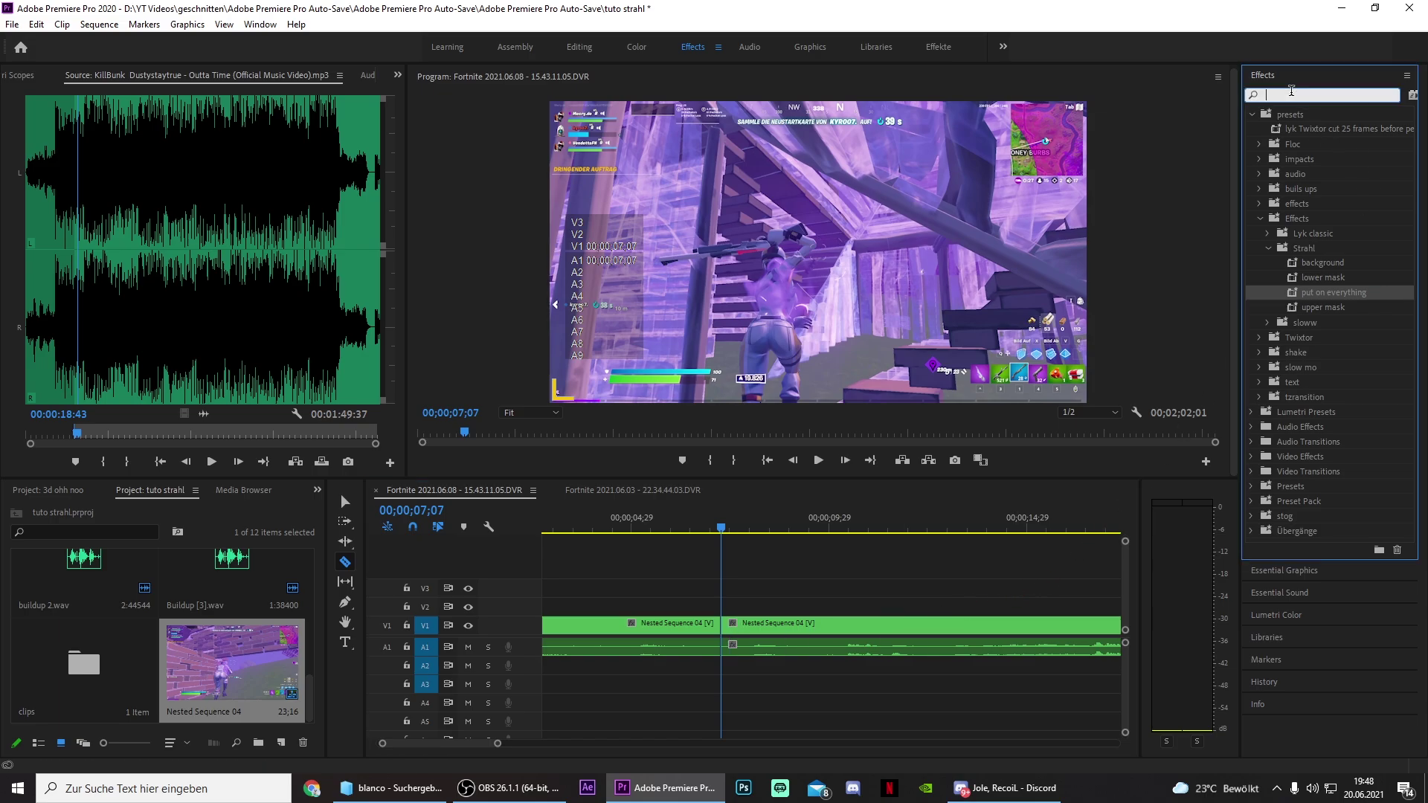
pyautogui.write('twikx')
pyautogui.press('BackSpace')
pyautogui.press('BackSpace')
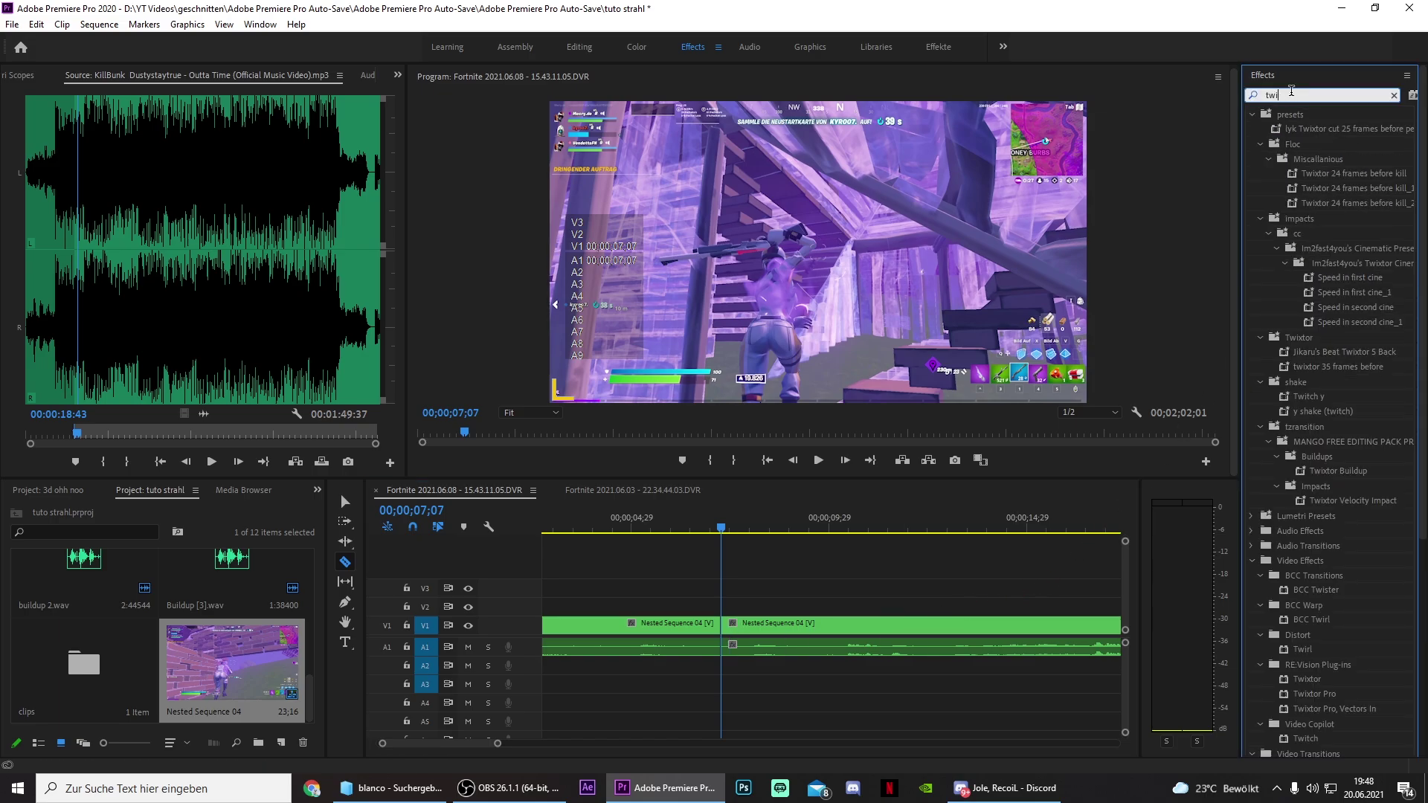
pyautogui.write('xtor')
pyautogui.moveTo(1314, 559); pyautogui.dragTo(831, 629)
pyautogui.press('v')
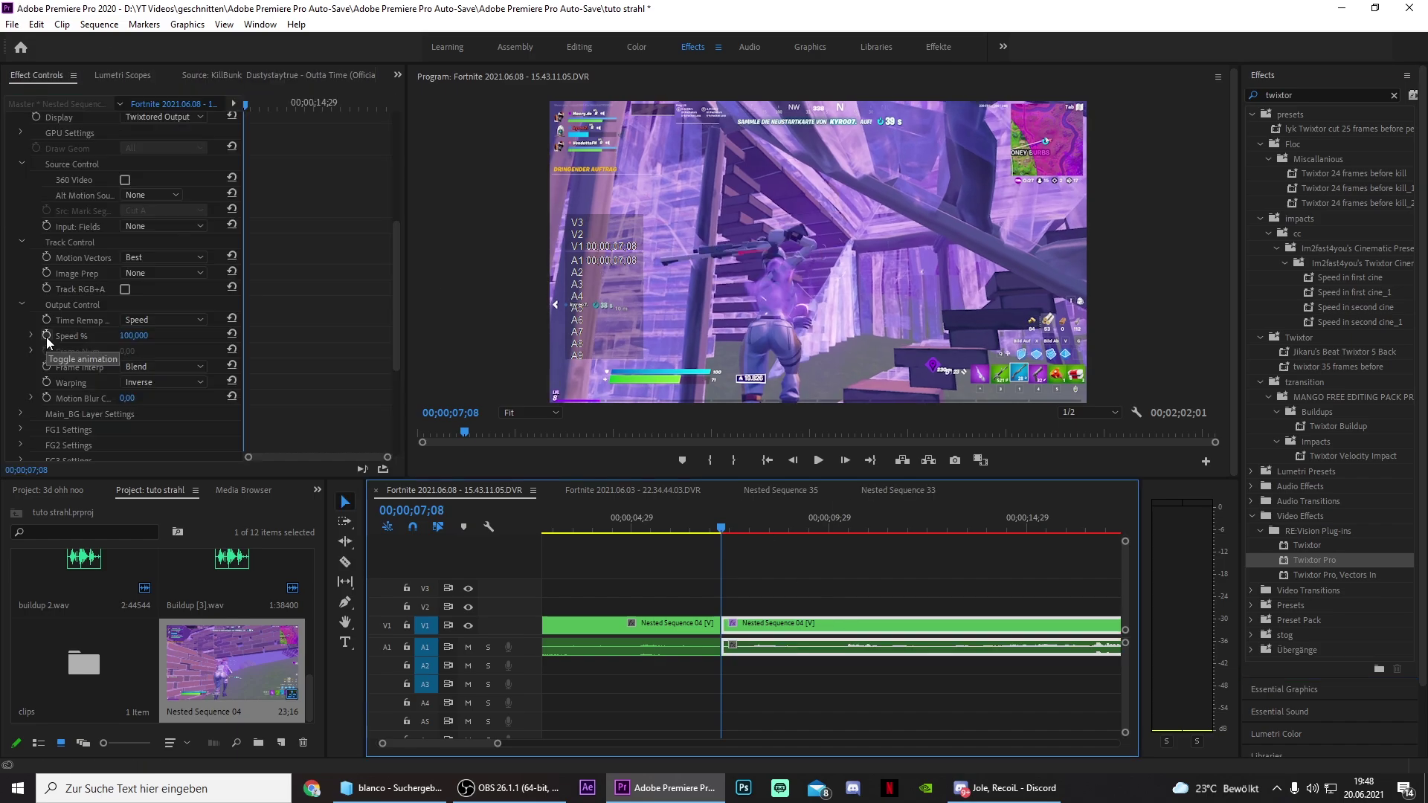
# Step: Enable Speed % keyframing and set a 10% slow-motion keyframe
pyautogui.click(47, 335)
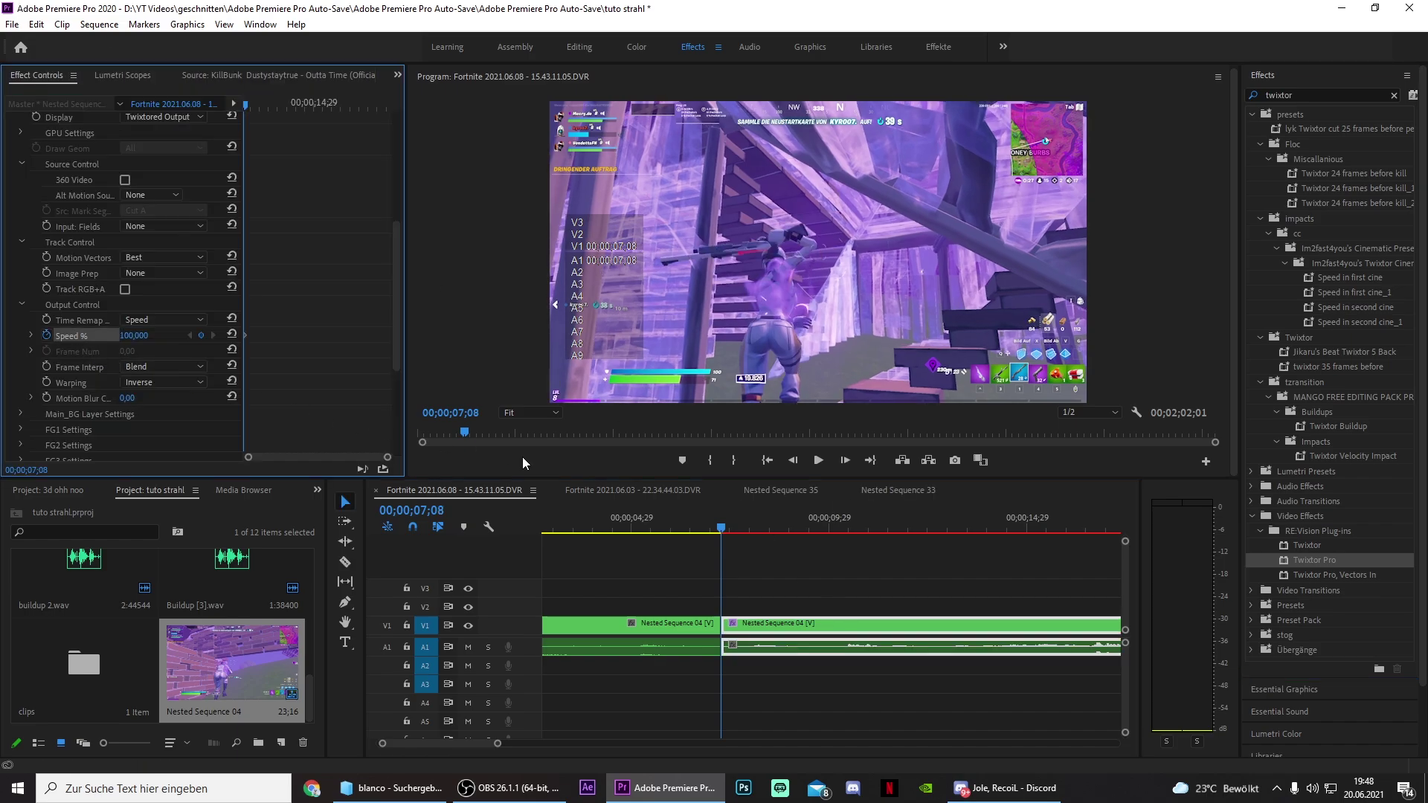
pyautogui.press('Right')
pyautogui.press('Right')
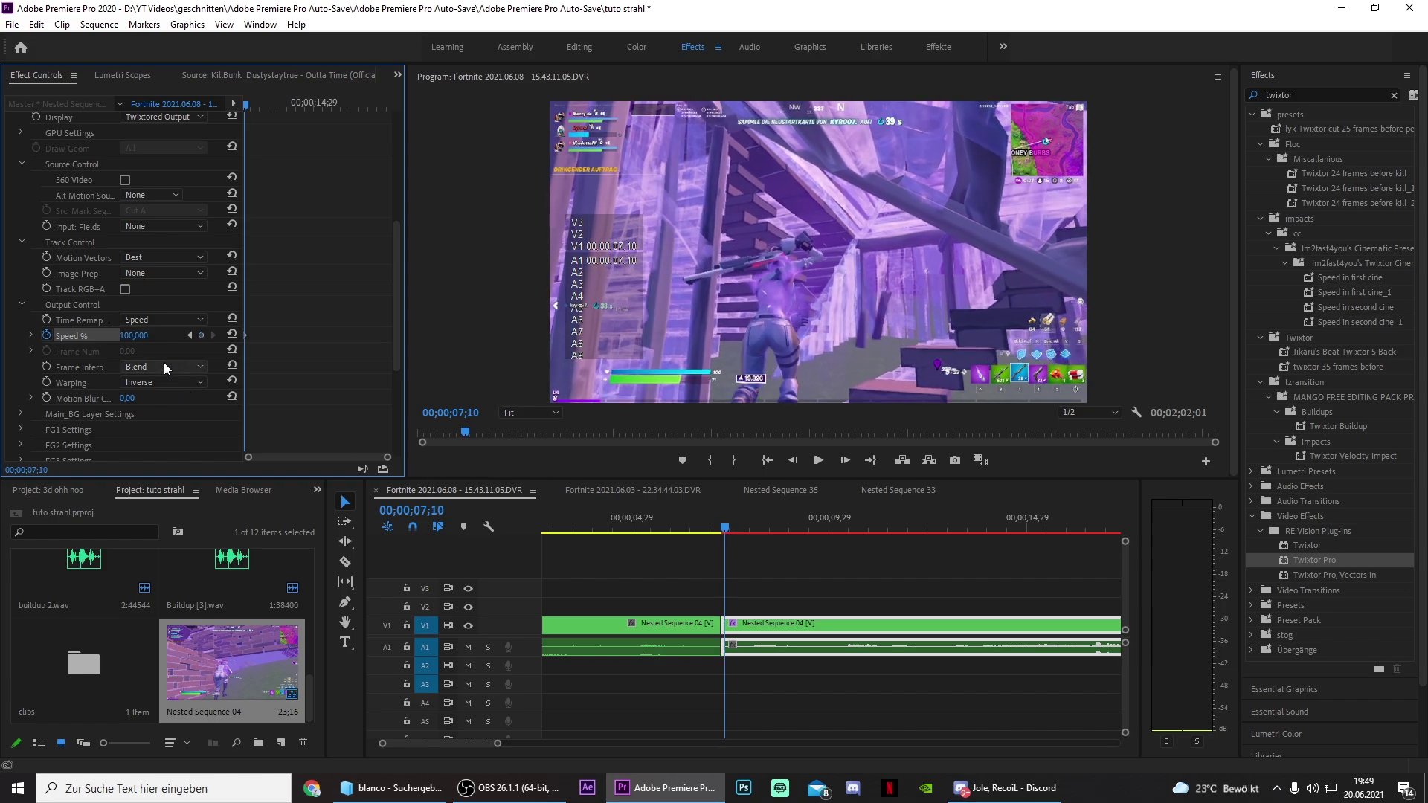
pyautogui.click(145, 336)
pyautogui.write('10')
pyautogui.press('Return')
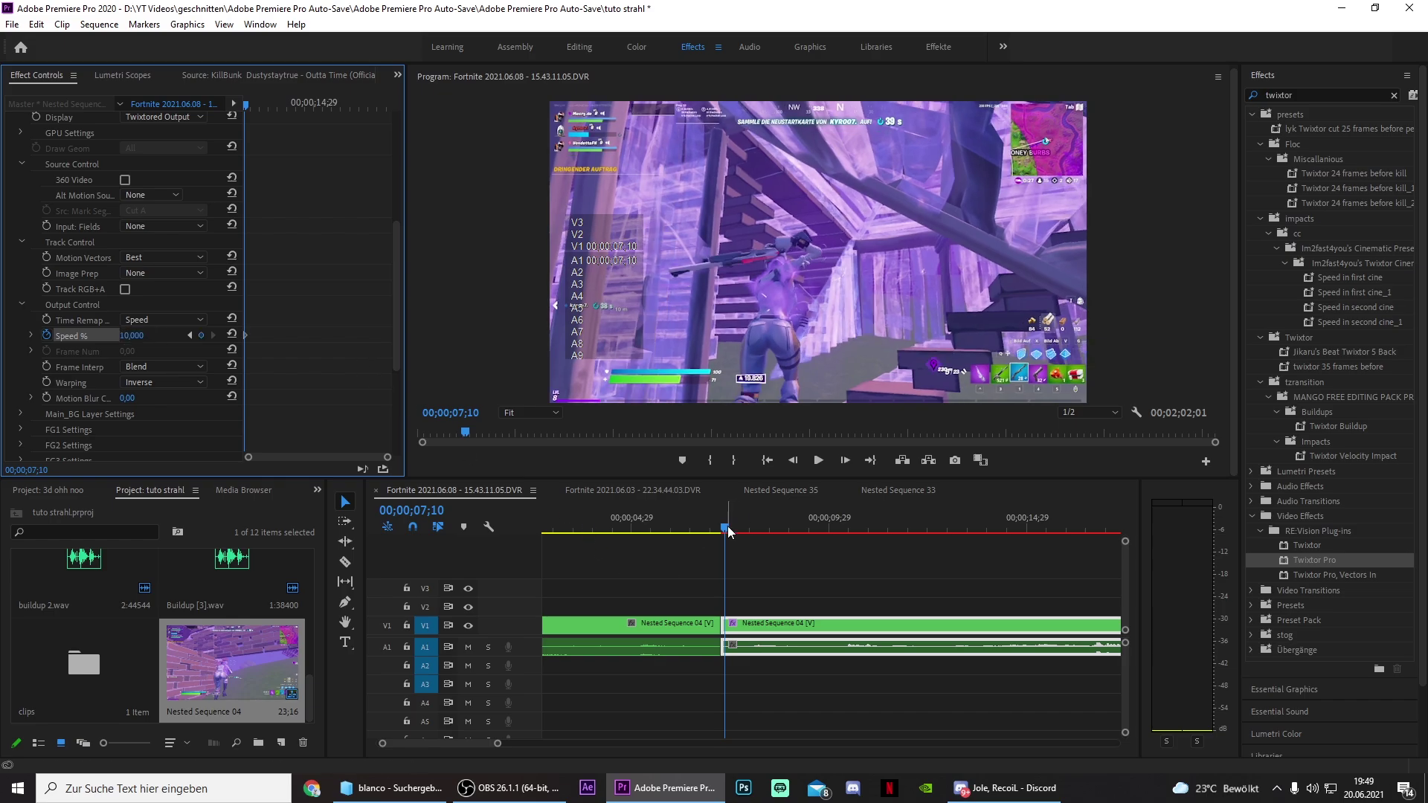
# Step: Add a speed keyframe at 12;24, then set 320% speed at 12;29
pyautogui.moveTo(728, 531); pyautogui.dragTo(918, 568)
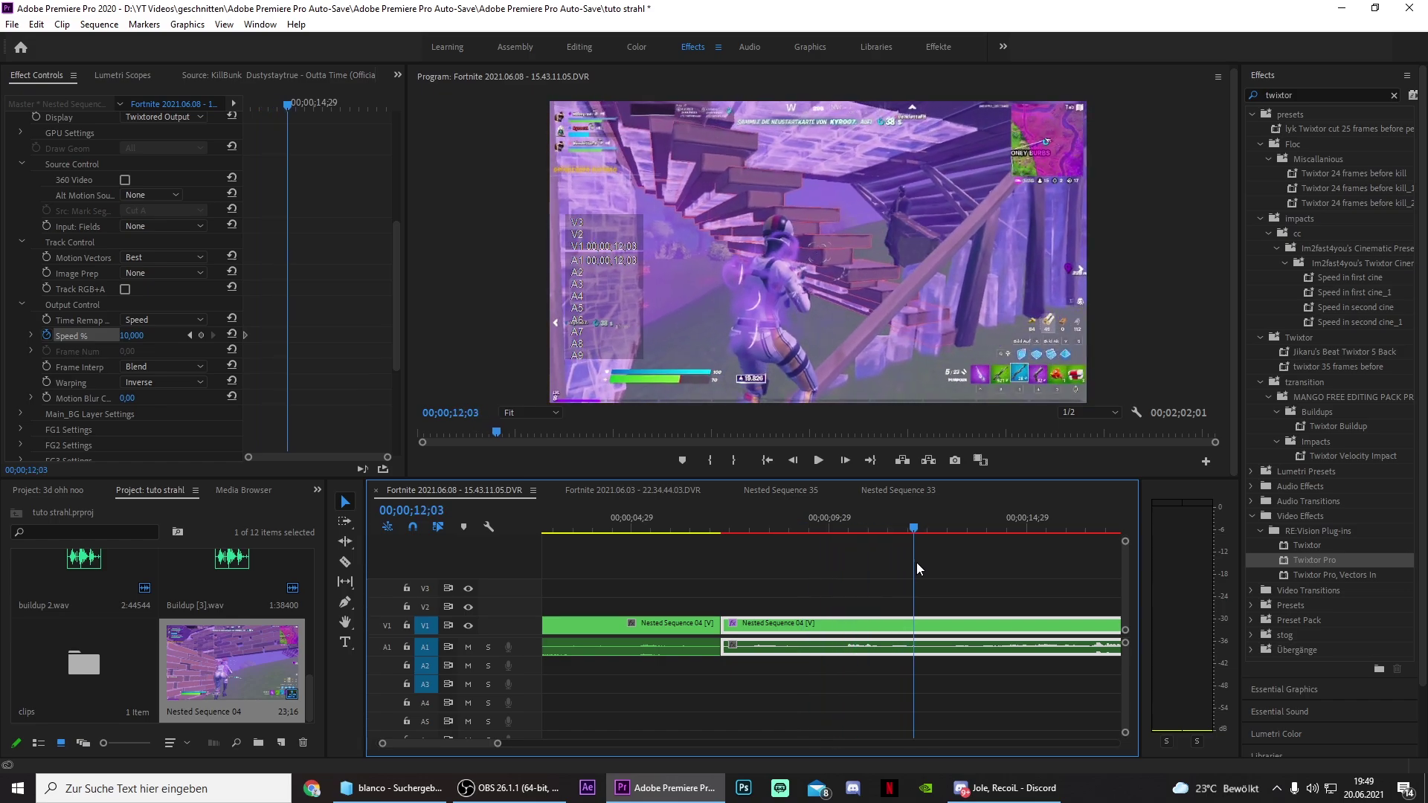
pyautogui.moveTo(917, 563); pyautogui.dragTo(941, 558)
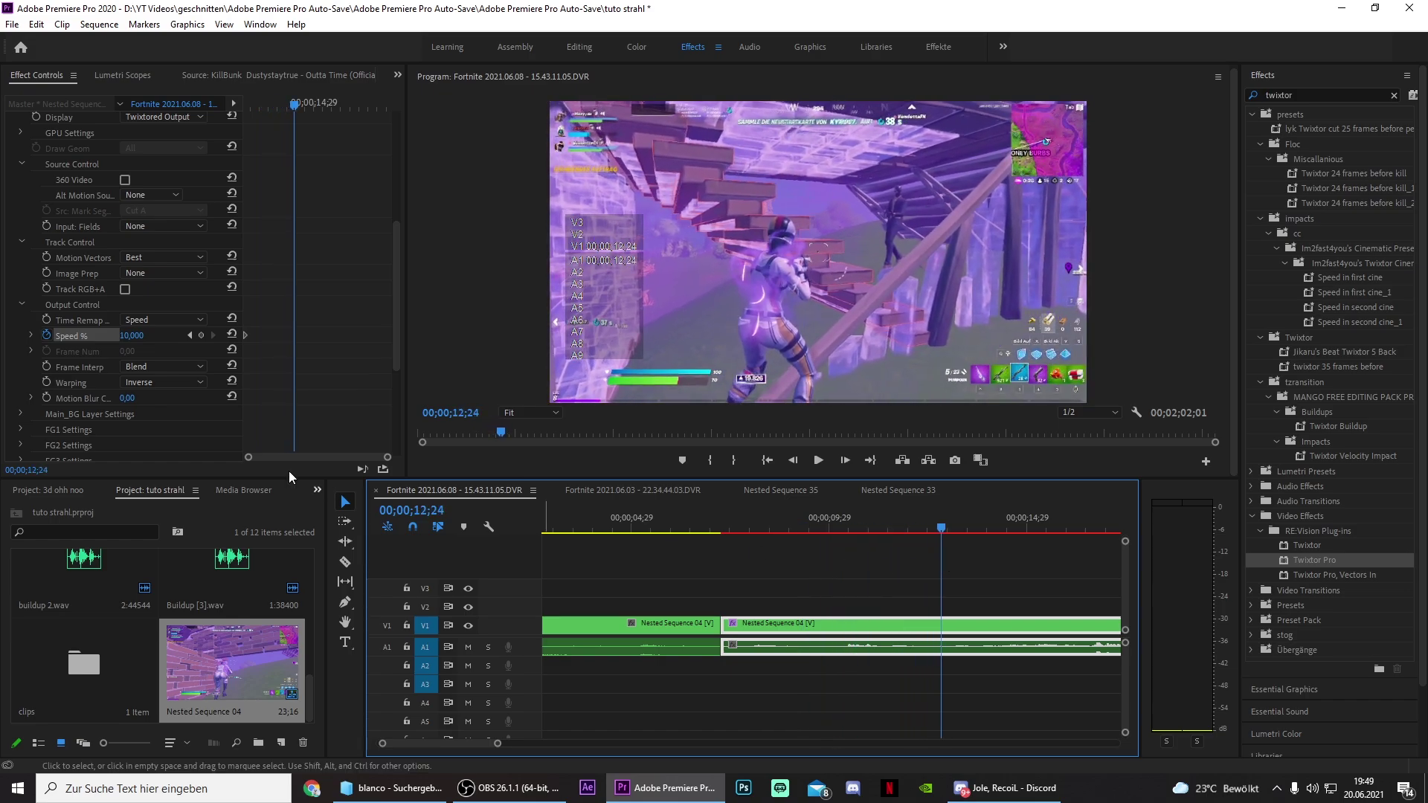
pyautogui.click(200, 336)
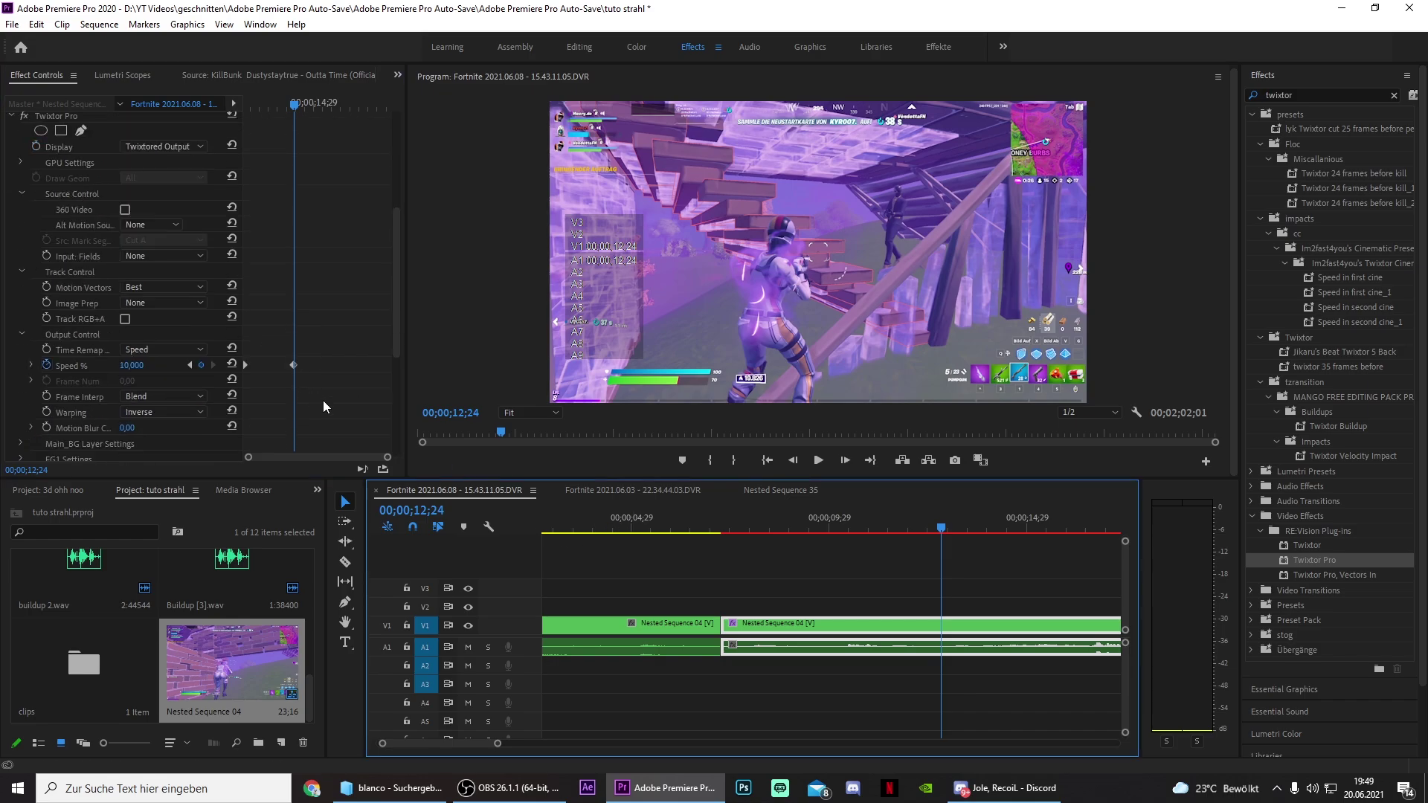
pyautogui.press('Right')
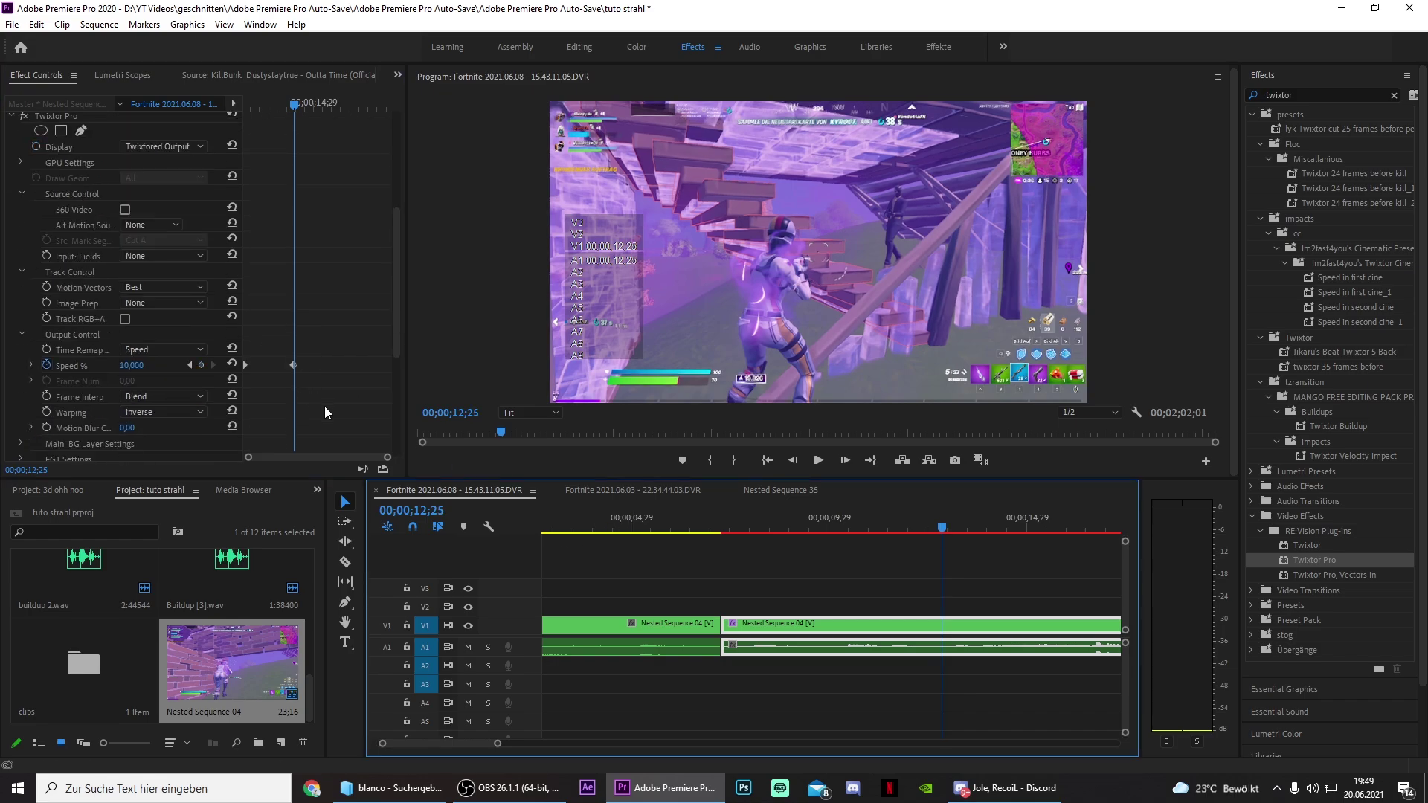
pyautogui.press('Right')
pyautogui.press('Right')
pyautogui.press('Right')
pyautogui.write('320')
pyautogui.press('Return')
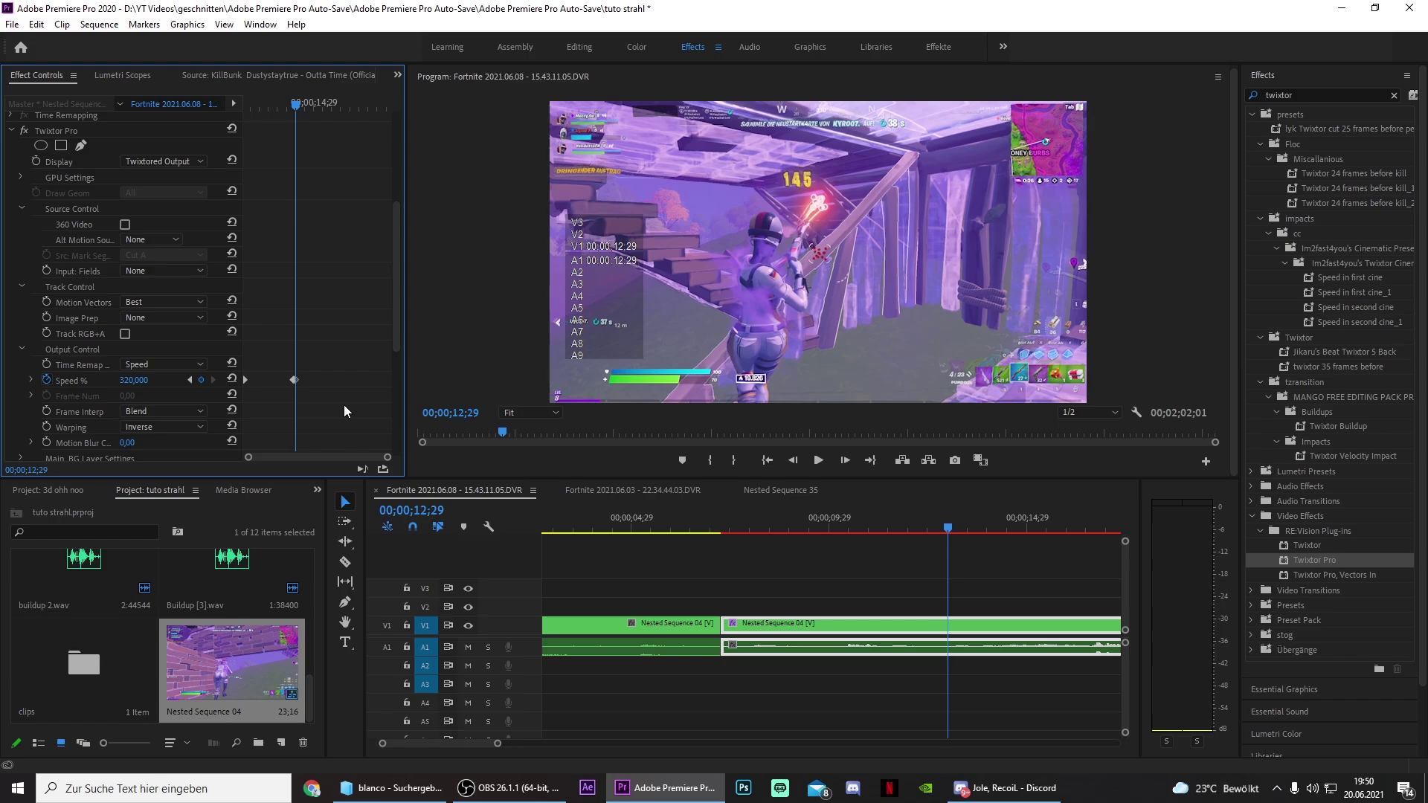
# Step: Set a 30% speed keyframe at 13;02
pyautogui.press('Right')
pyautogui.press('Right')
pyautogui.press('Right')
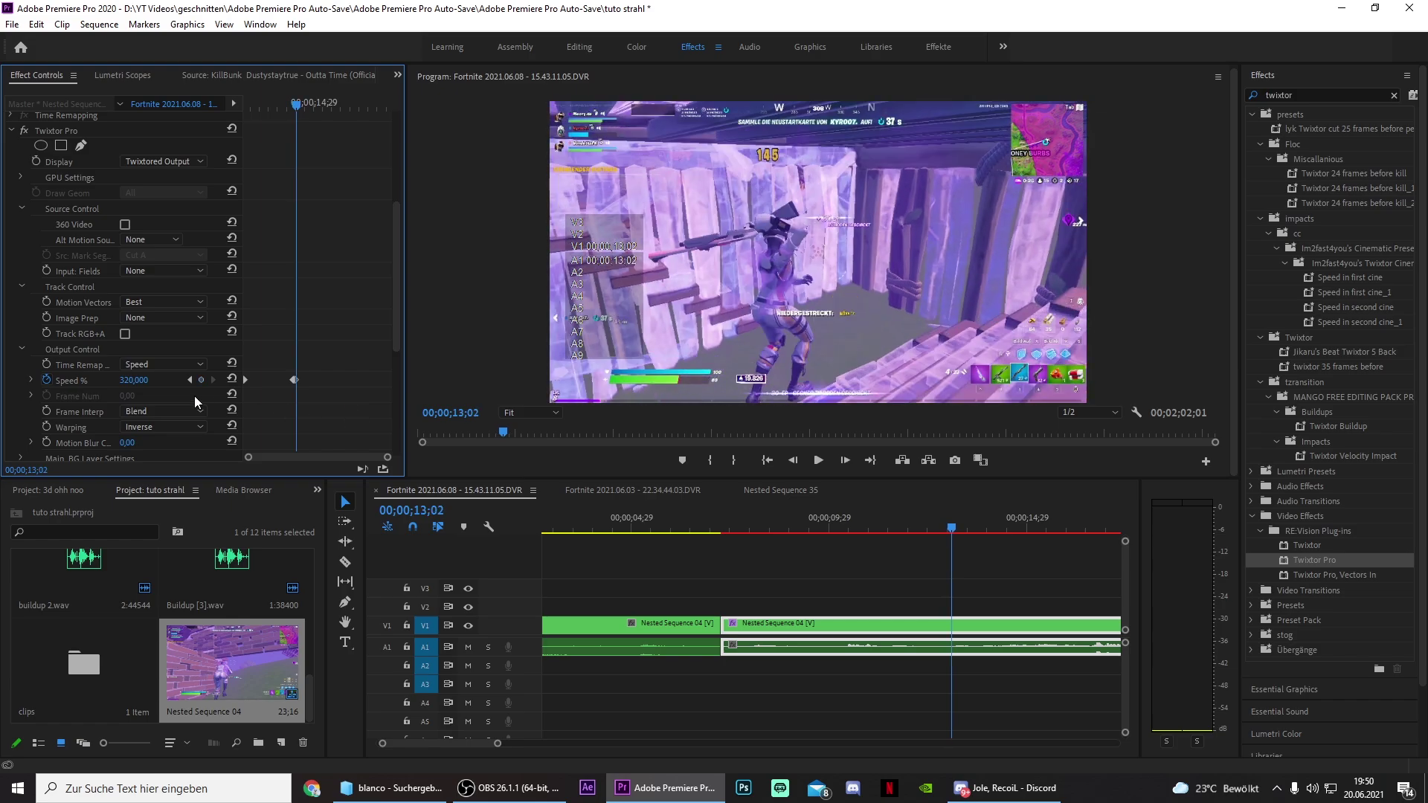
pyautogui.click(135, 380)
pyautogui.write('30')
pyautogui.press('Return')
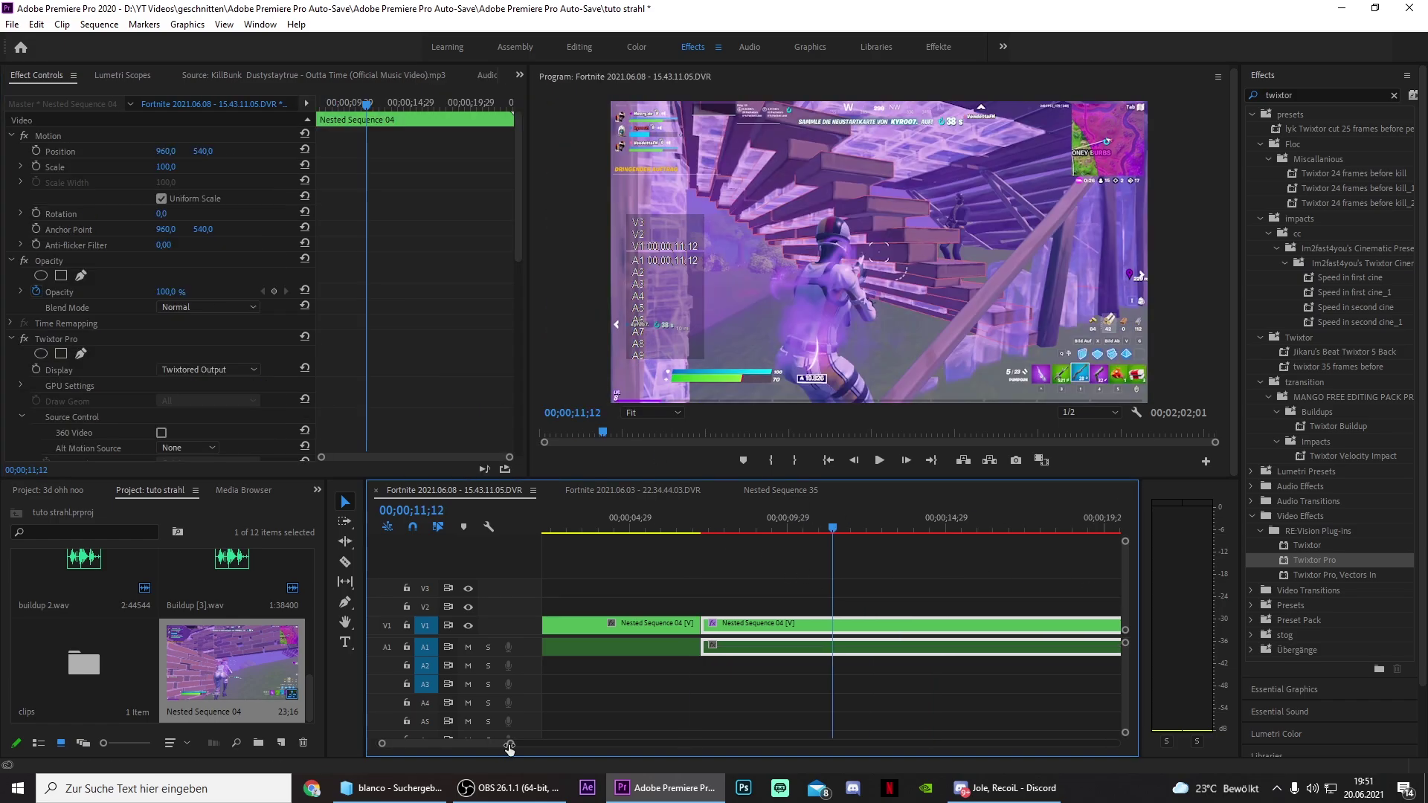
# Step: Trim the second clip to end near 12 seconds, render the preview, and select both clips
pyautogui.press('-')
pyautogui.moveTo(672, 531); pyautogui.dragTo(712, 526)
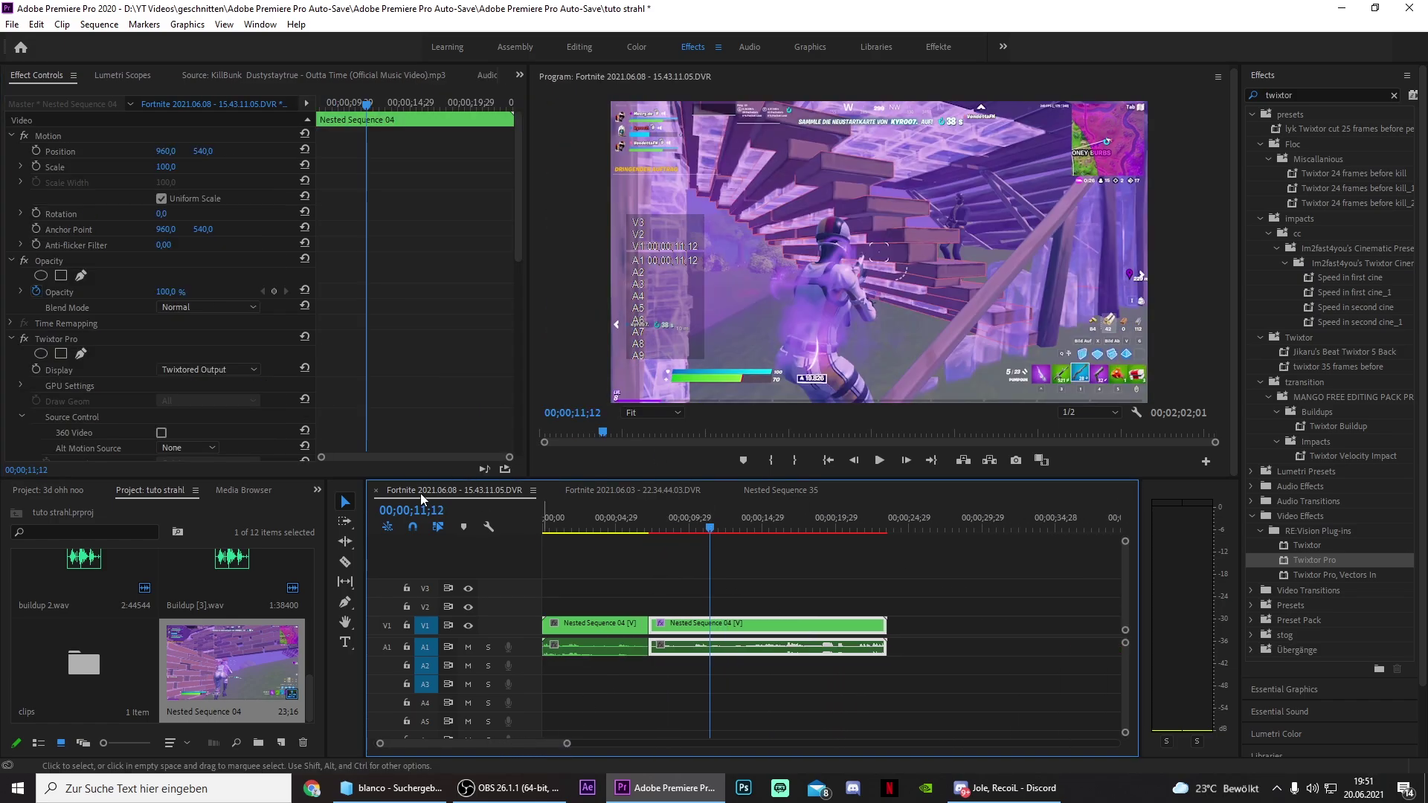
pyautogui.scroll(-5, 426, 417)
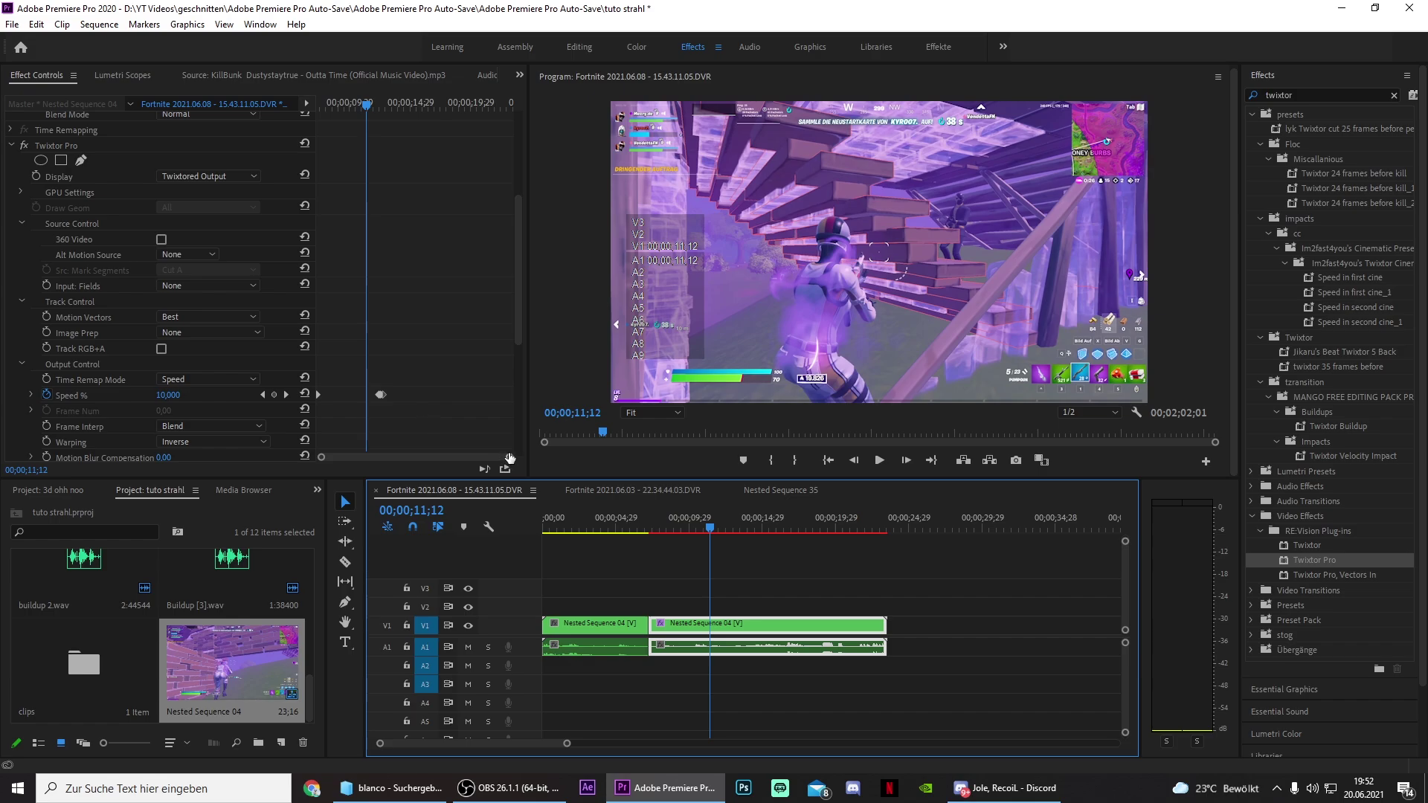
pyautogui.moveTo(885, 628); pyautogui.dragTo(725, 624)
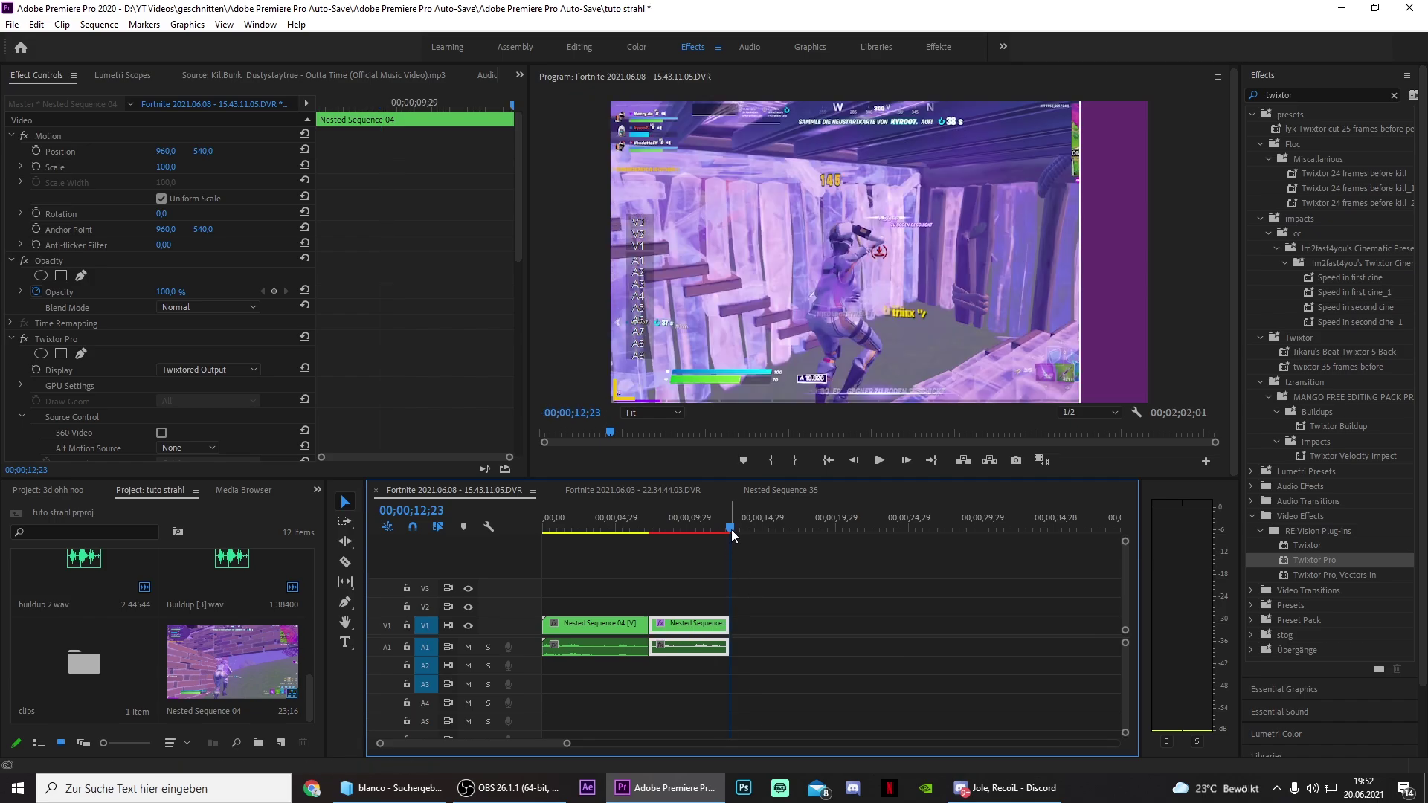
pyautogui.click(720, 530)
pyautogui.press('Return')
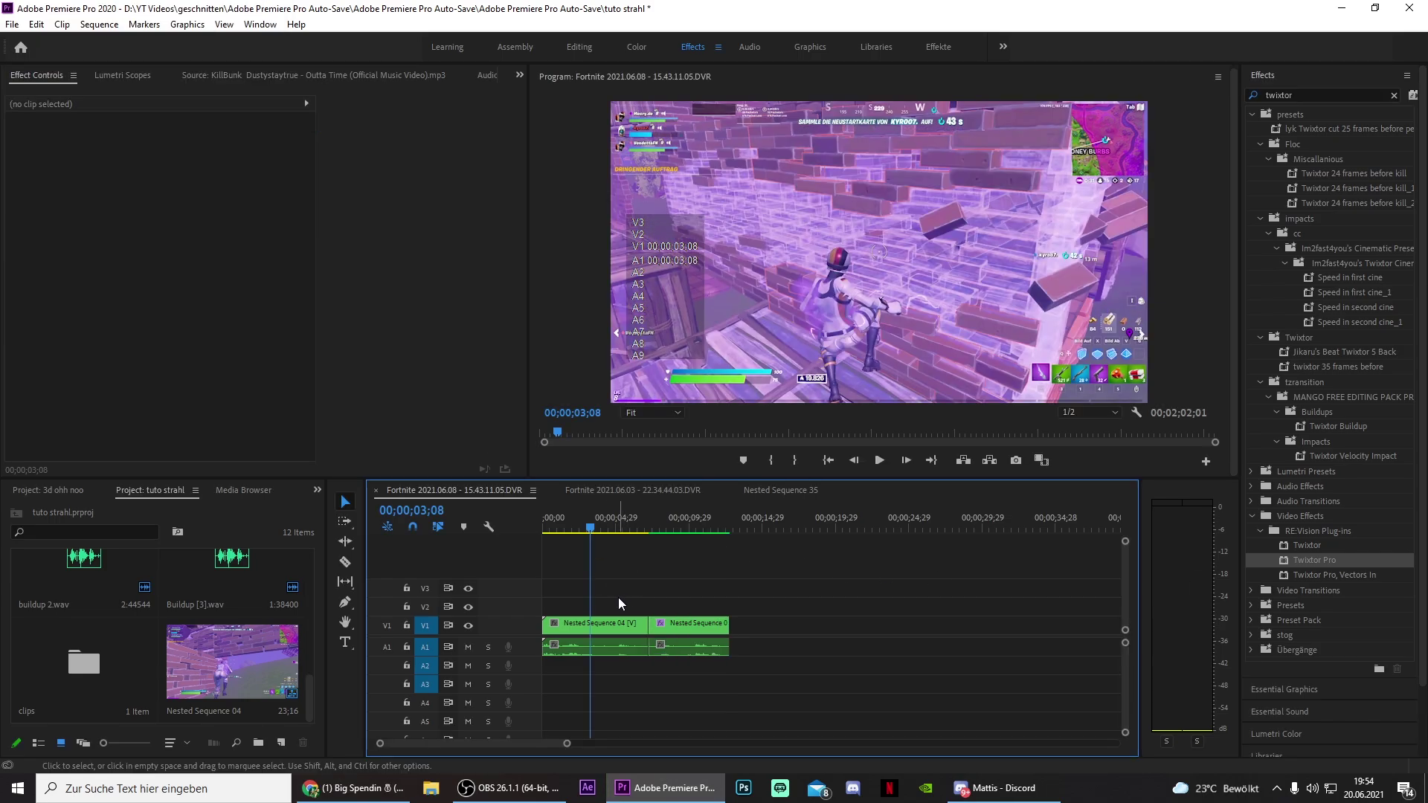
pyautogui.moveTo(618, 596); pyautogui.dragTo(688, 631)
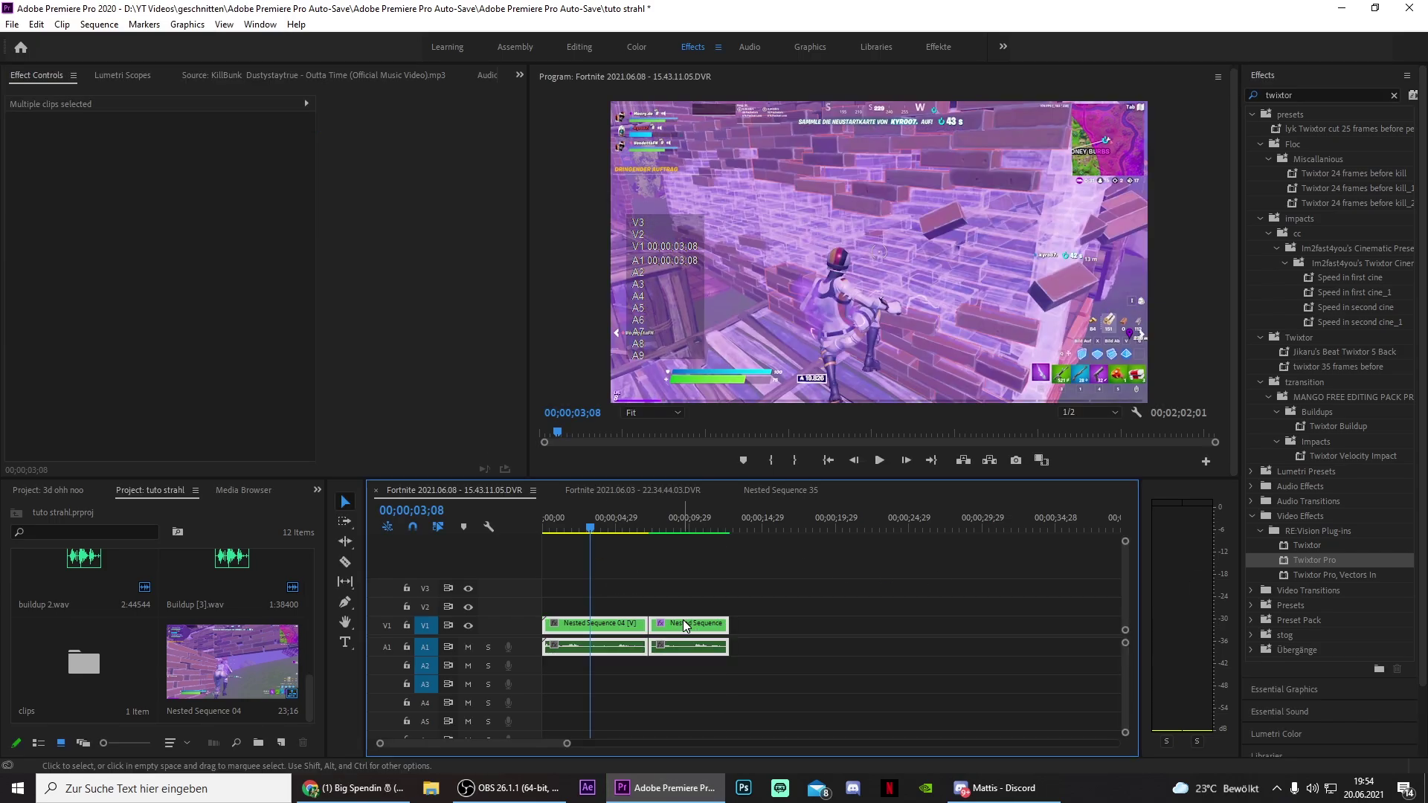
# Step: Nest both selected clips into Nested Sequence 06
pyautogui.rightClick(685, 625)
pyautogui.click(723, 395)
pyautogui.click(680, 401)
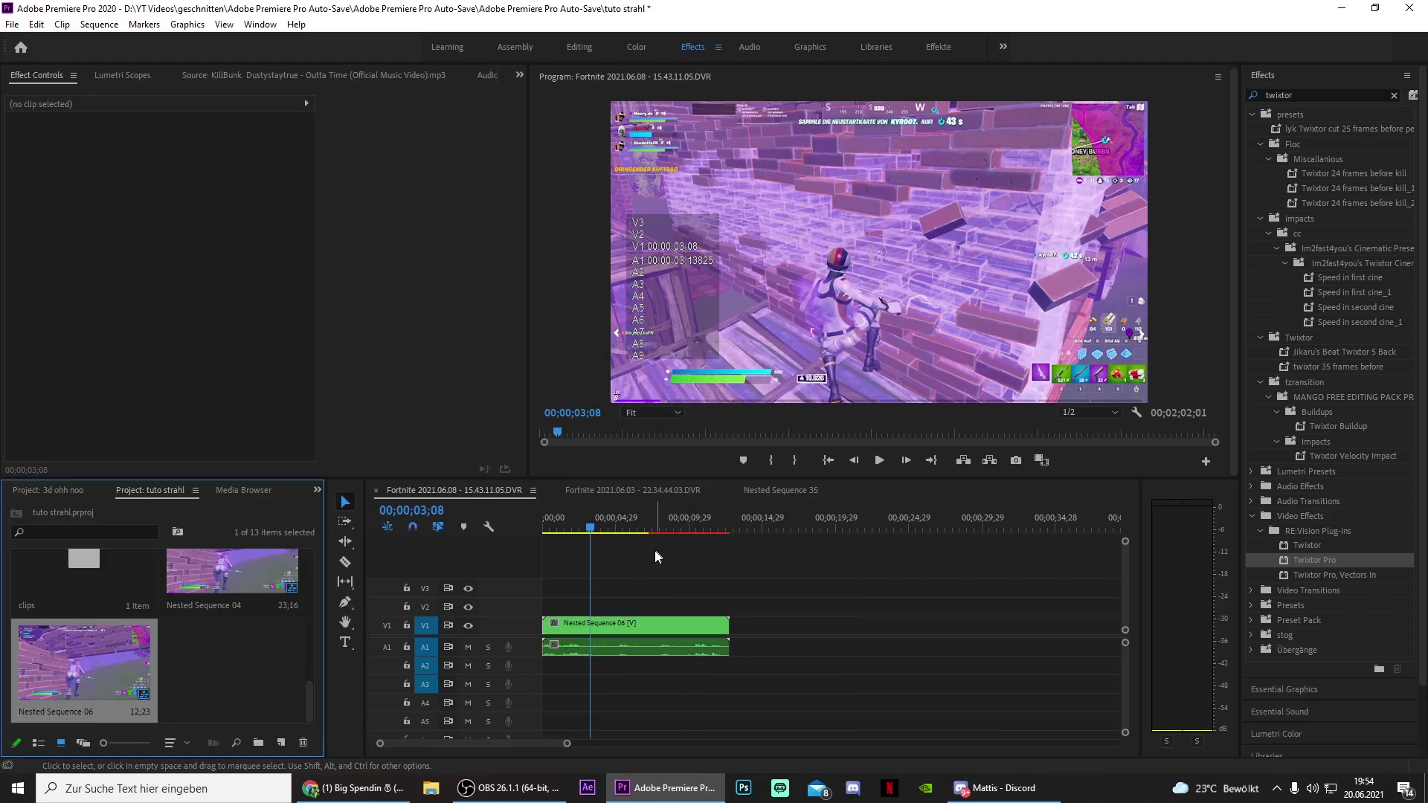
# Step: Split Nested Sequence 06 at 00;00;07;08 and move the playhead to 10;14
pyautogui.click(655, 520)
pyautogui.press('=')
pyautogui.press('c')
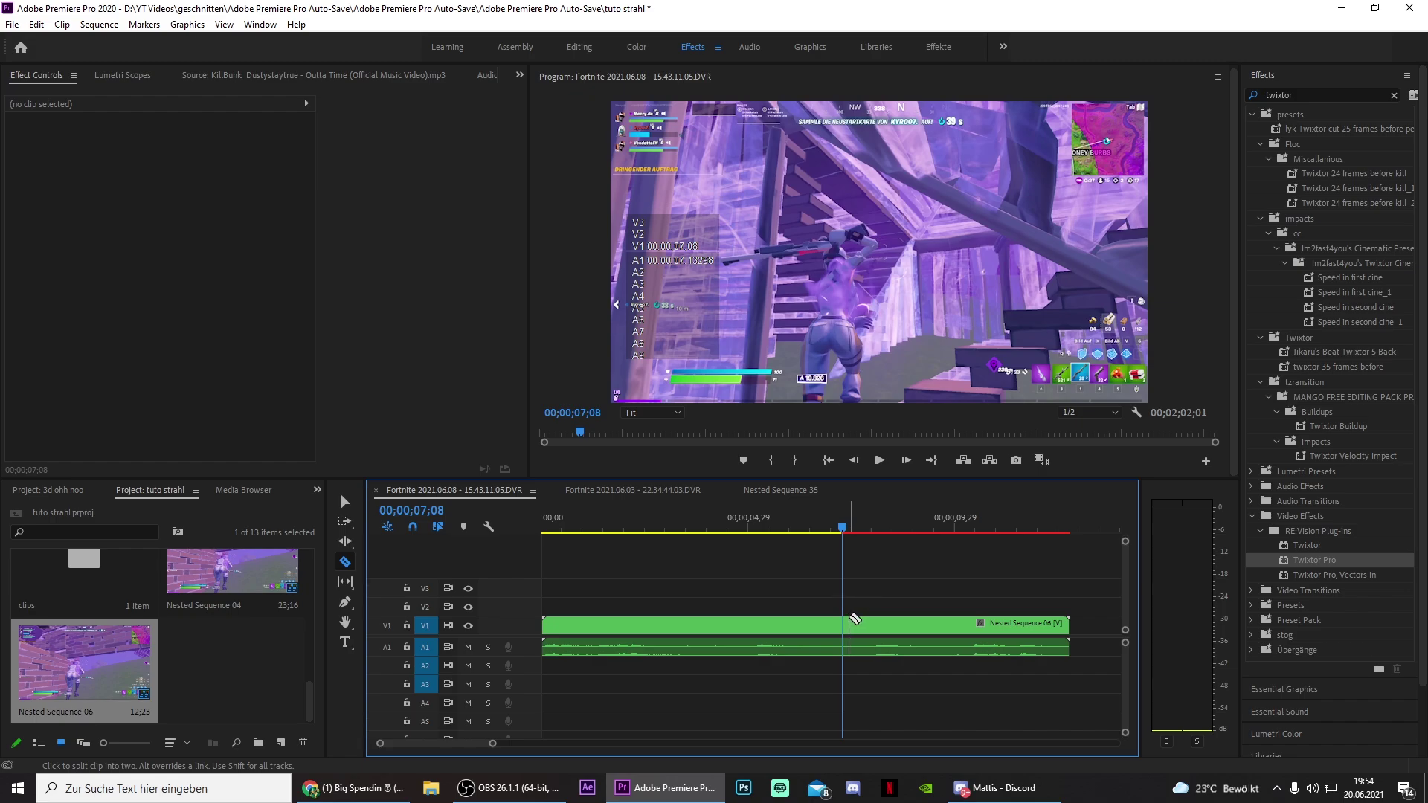
pyautogui.click(846, 624)
pyautogui.moveTo(846, 531); pyautogui.dragTo(1018, 532)
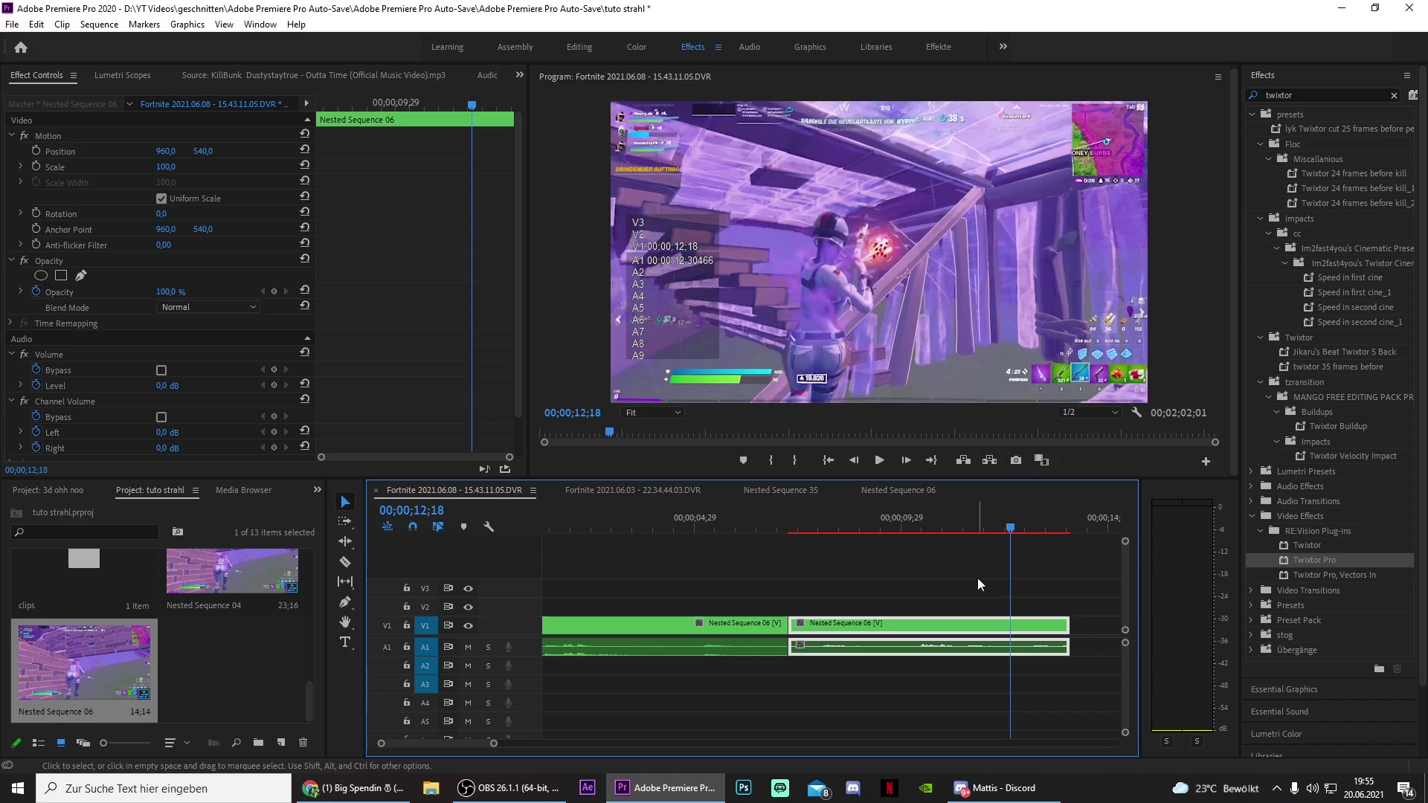
# Step: Cut the nest again at 10;14, select the middle piece, and expand the presets folder
pyautogui.press('c')
pyautogui.click(1009, 630)
pyautogui.press('v')
pyautogui.click(967, 628)
pyautogui.click(1393, 96)
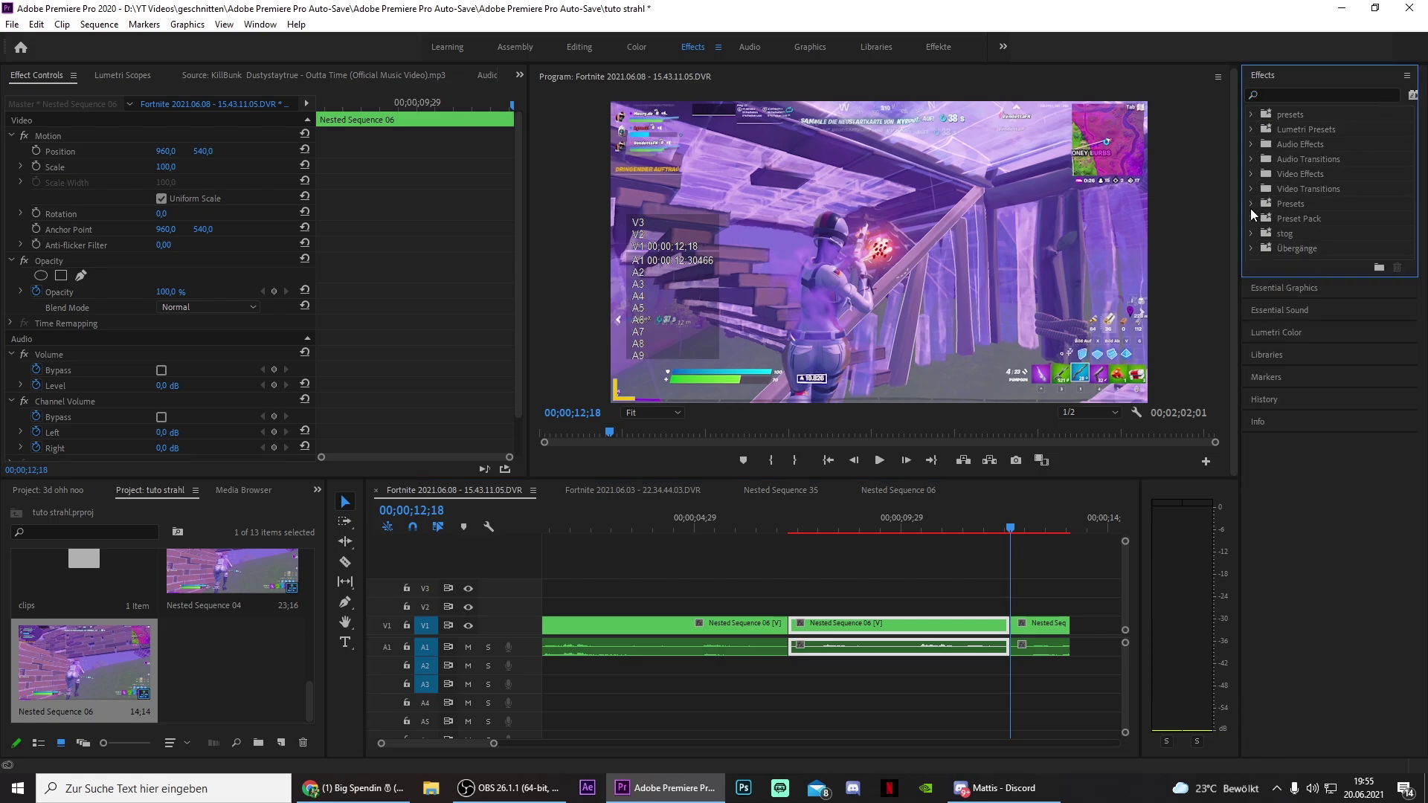
pyautogui.click(1252, 114)
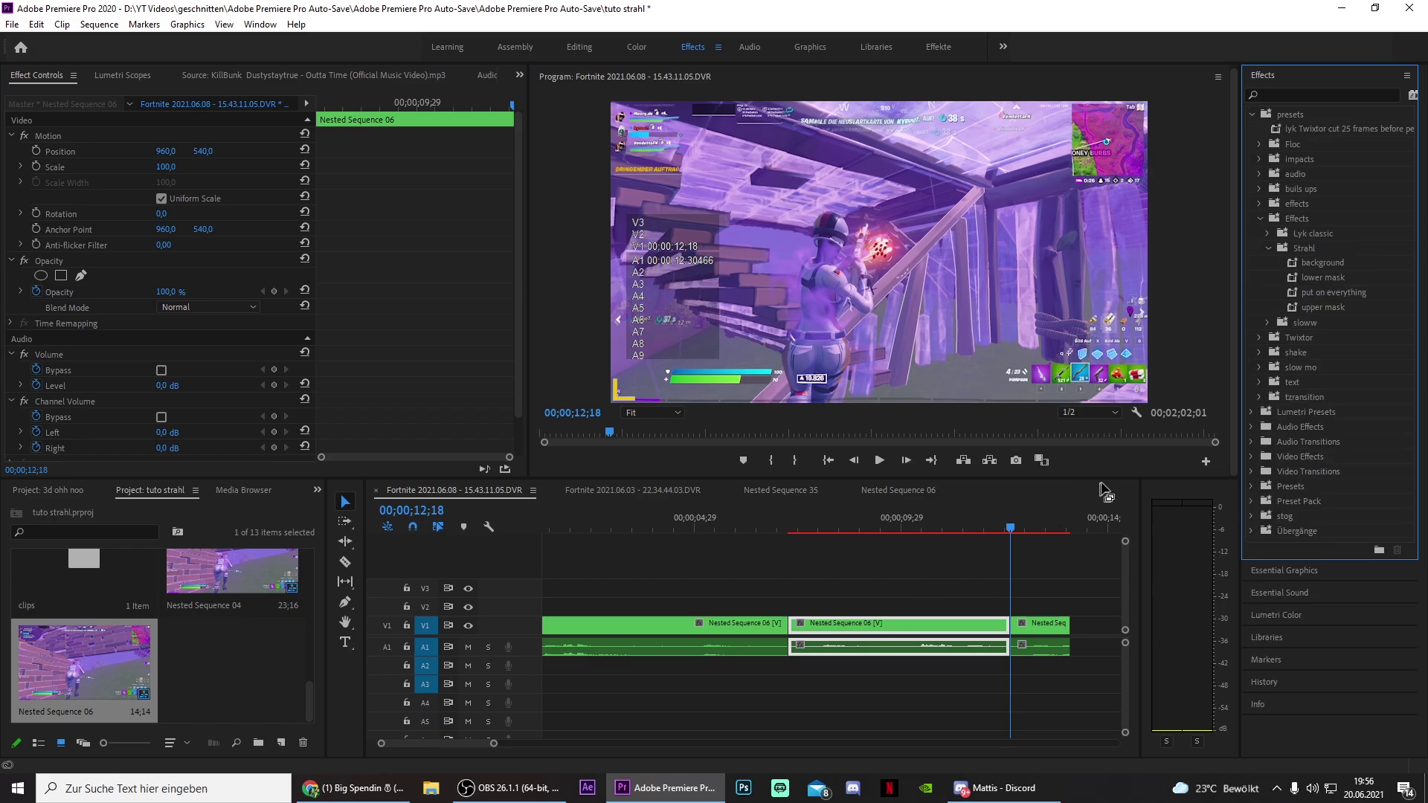
# Step: Copy the middle clip's video onto V2, then zoom in with the playhead at 7;08
pyautogui.keyDown('alt'); pyautogui.click(858, 628); pyautogui.keyUp('alt')
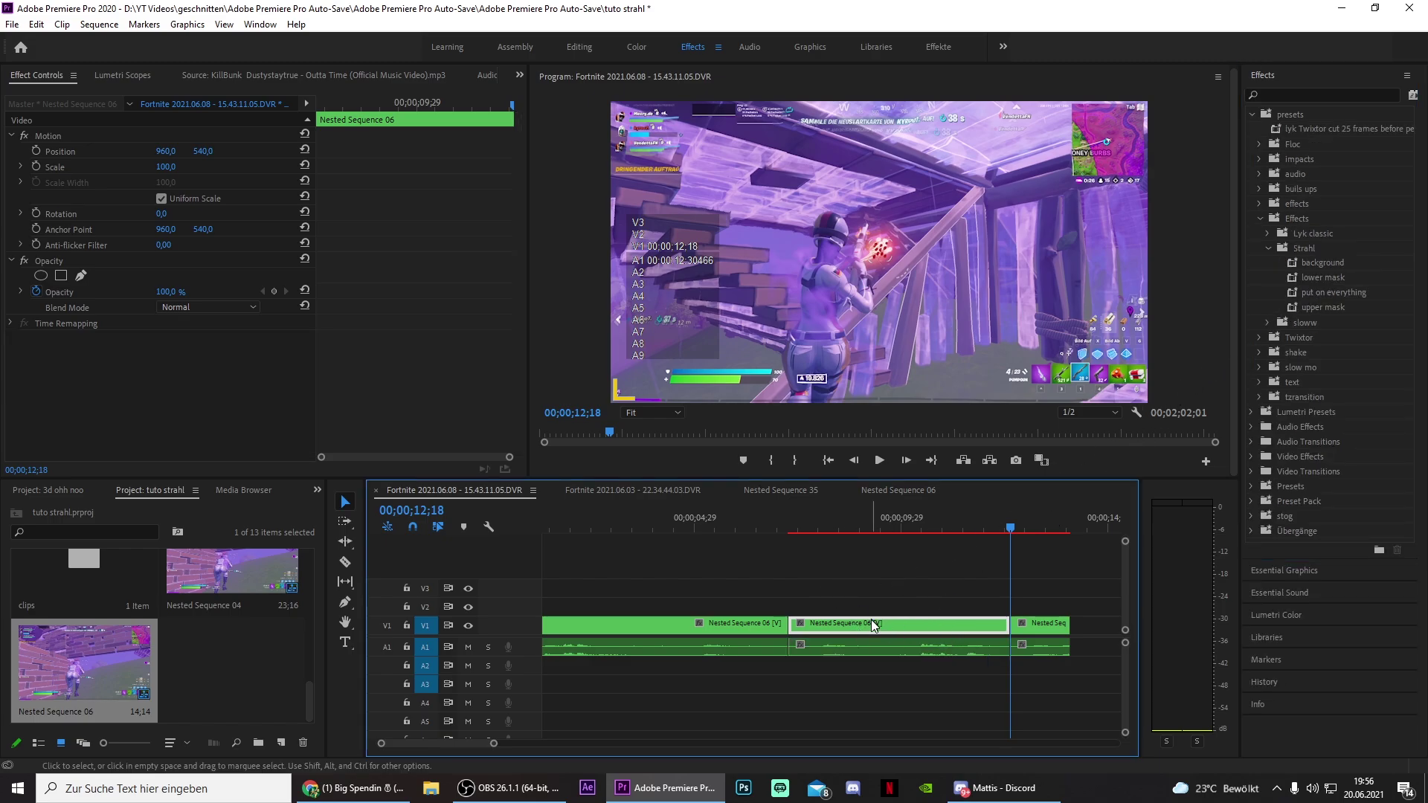
pyautogui.moveTo(871, 640); pyautogui.dragTo(880, 609)
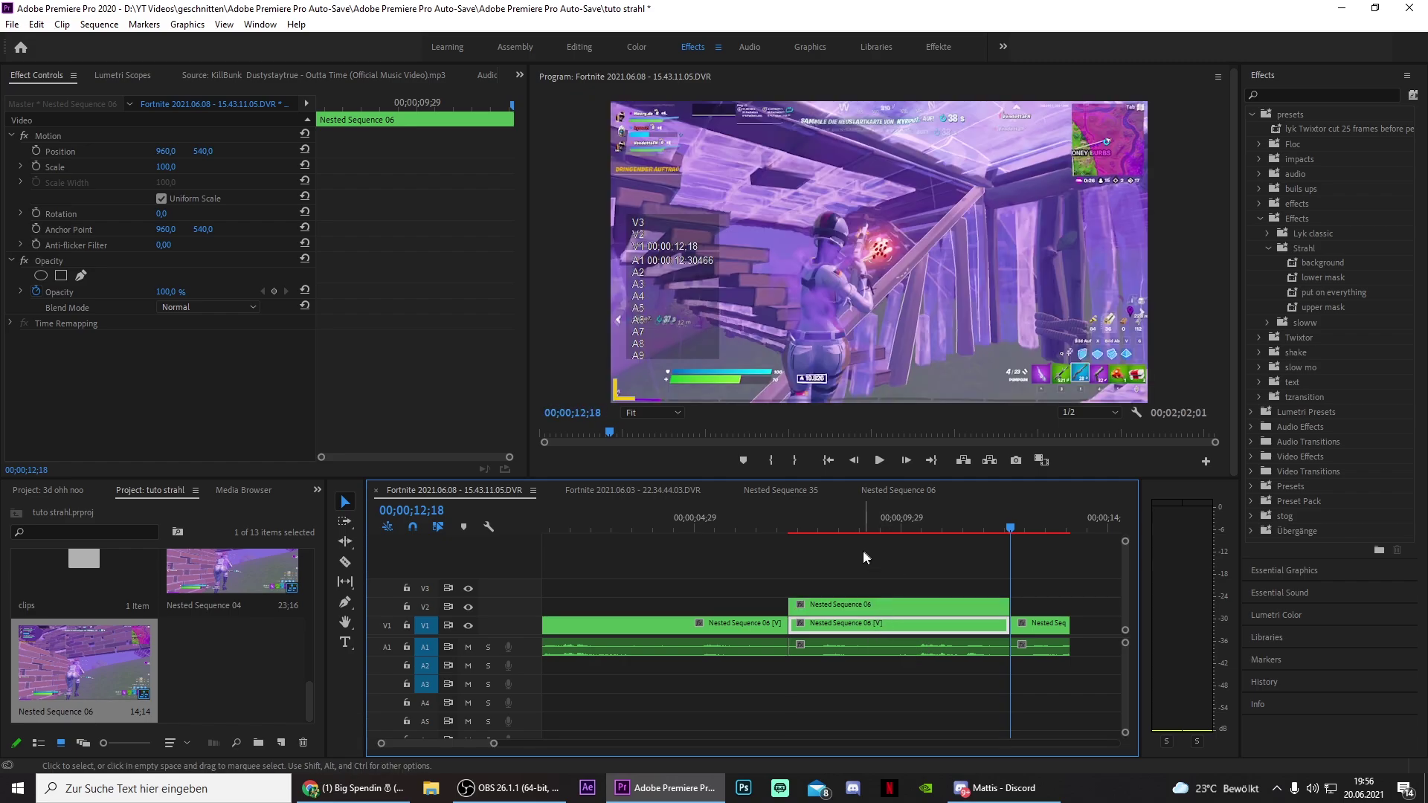
pyautogui.click(803, 533)
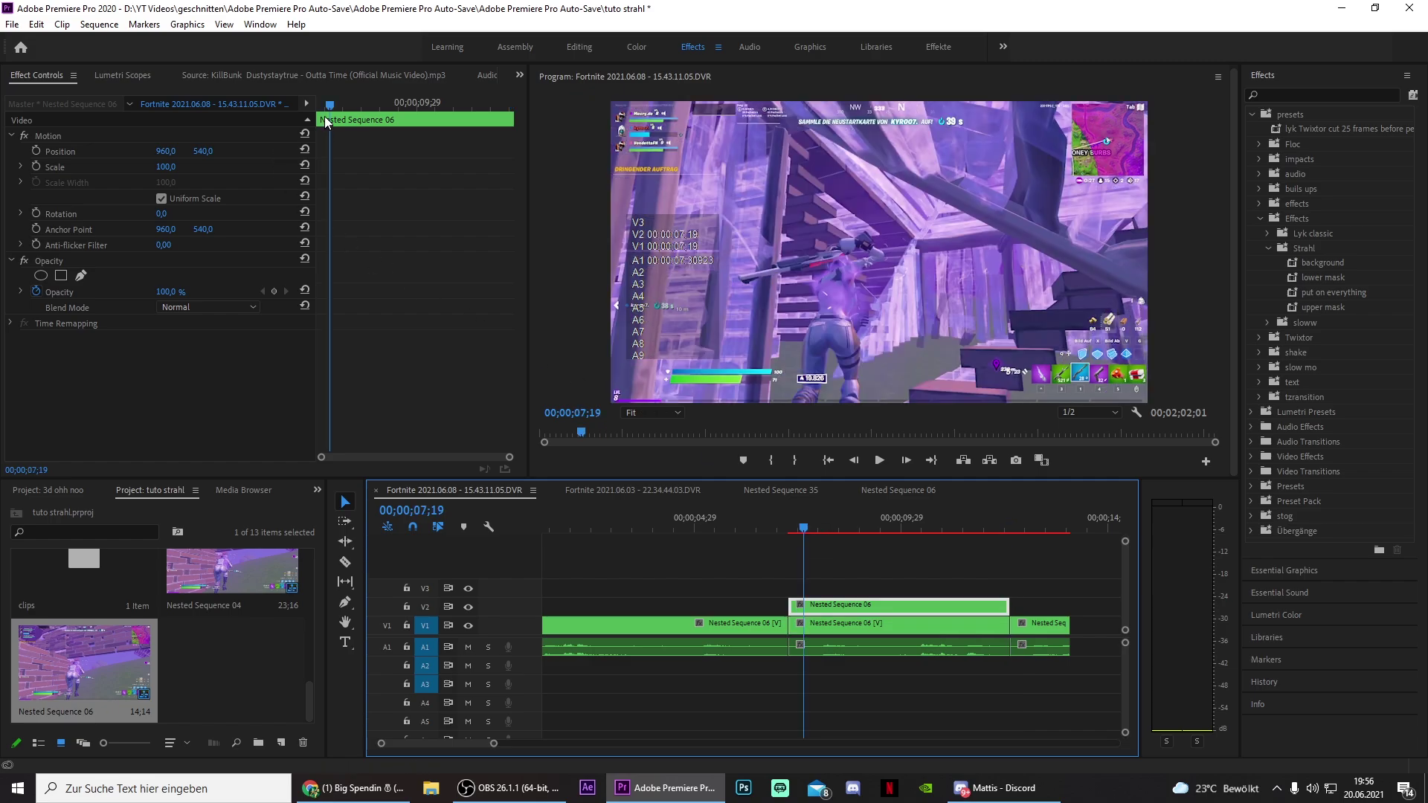
pyautogui.moveTo(334, 106); pyautogui.dragTo(319, 104)
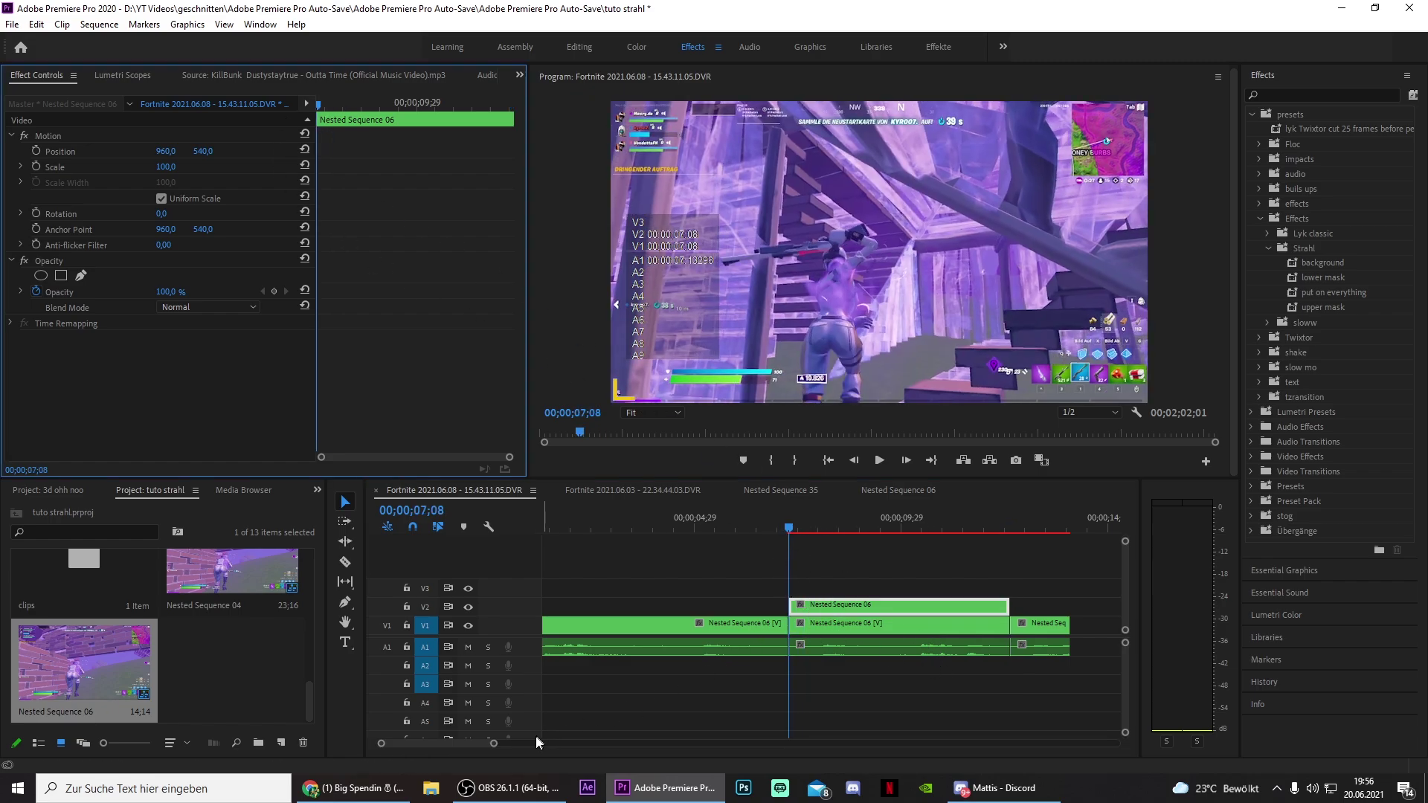
pyautogui.moveTo(494, 743); pyautogui.dragTo(466, 744)
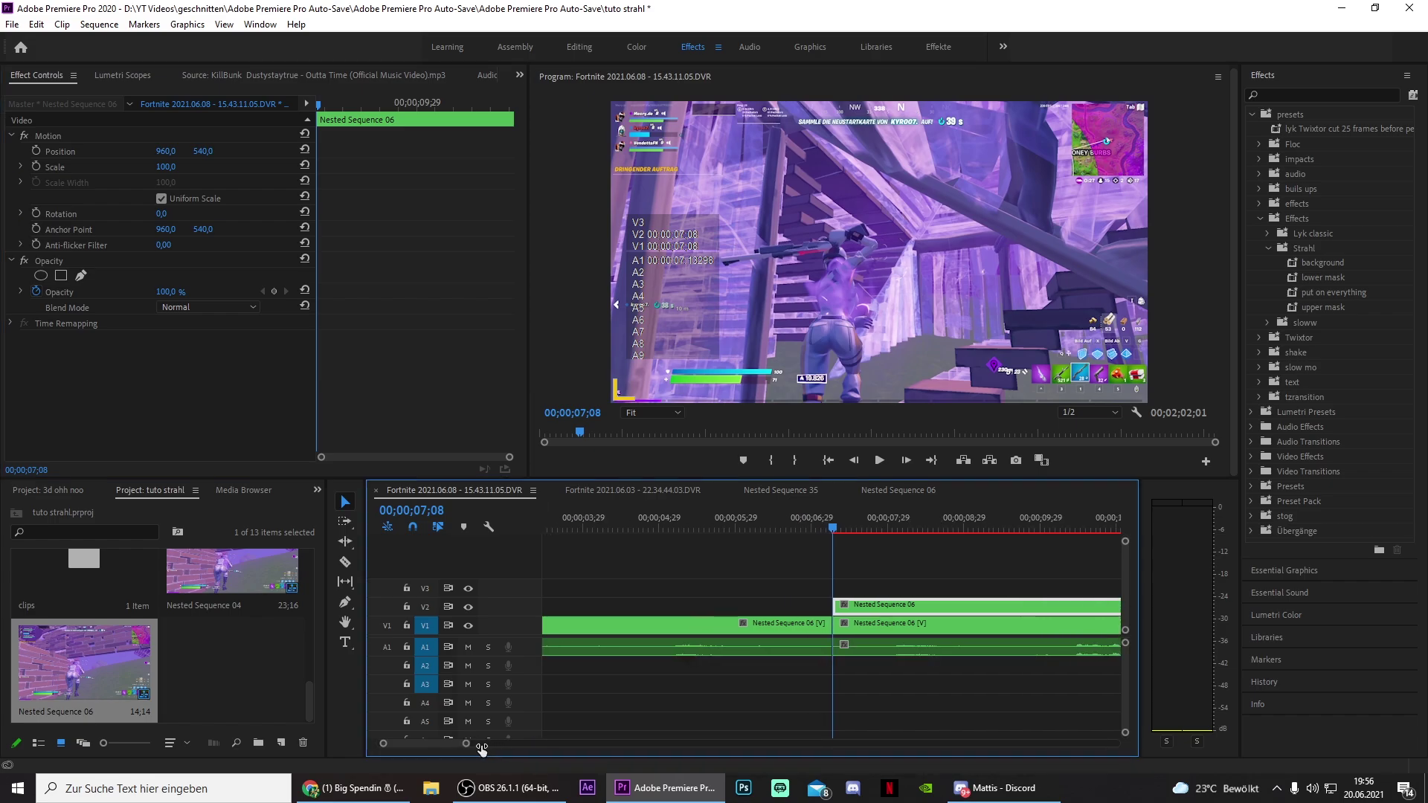
# Step: Trace a free-draw bezier opacity mask around the player and gun on the V2 copy
pyautogui.click(81, 276)
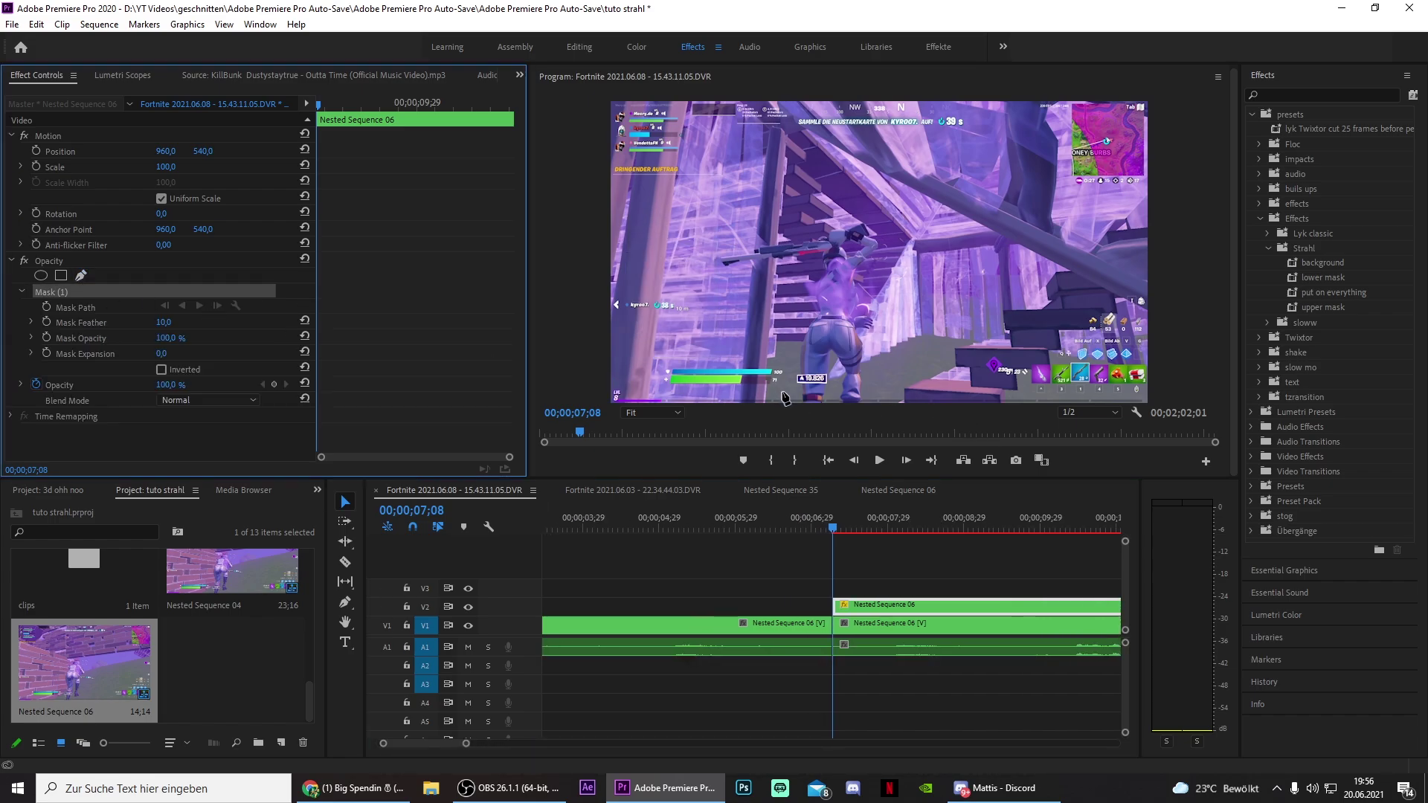
pyautogui.click(806, 403)
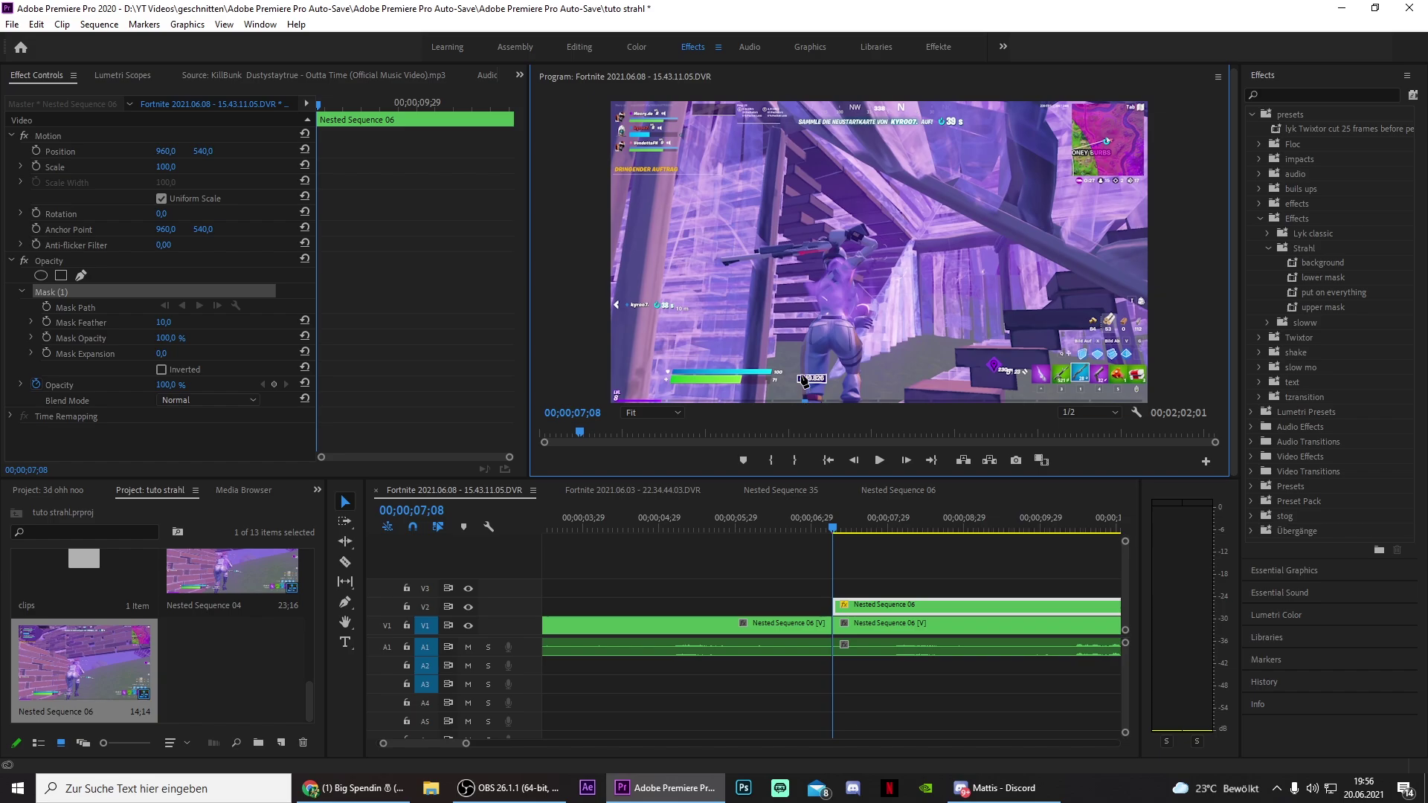
pyautogui.click(801, 336)
pyautogui.press('=')
pyautogui.scroll(-1, 788, 279)
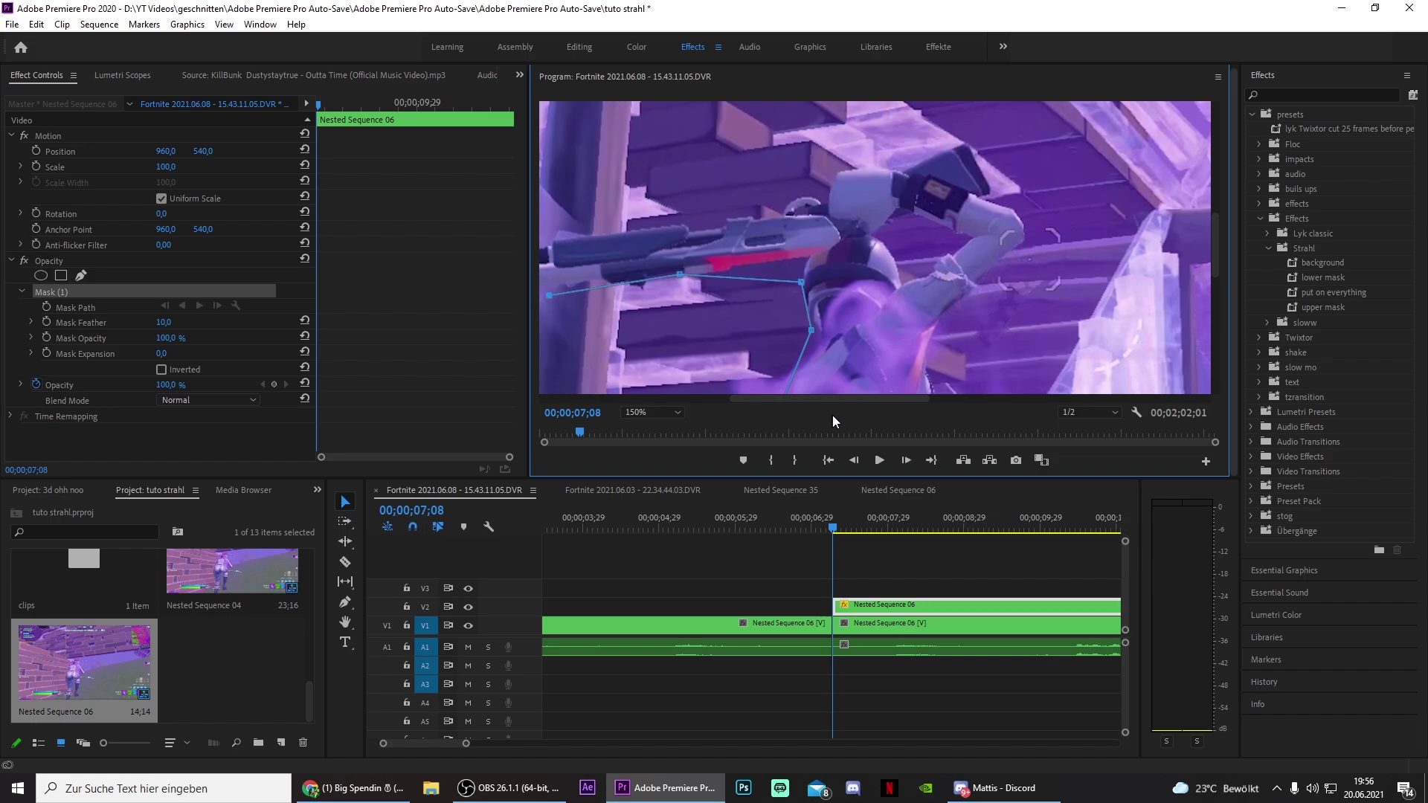
pyautogui.moveTo(829, 399); pyautogui.dragTo(707, 392)
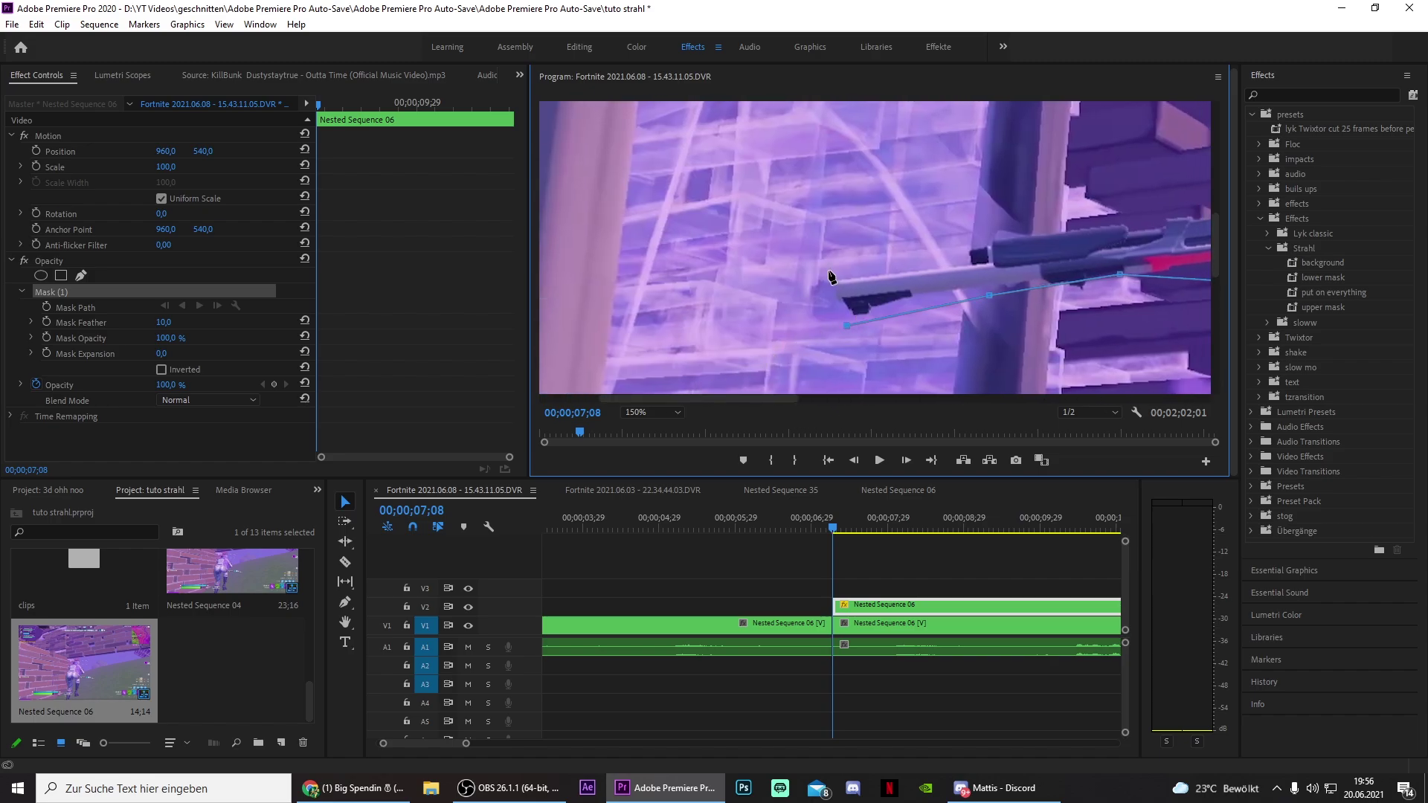
pyautogui.press('\\')
pyautogui.moveTo(868, 400); pyautogui.dragTo(864, 403)
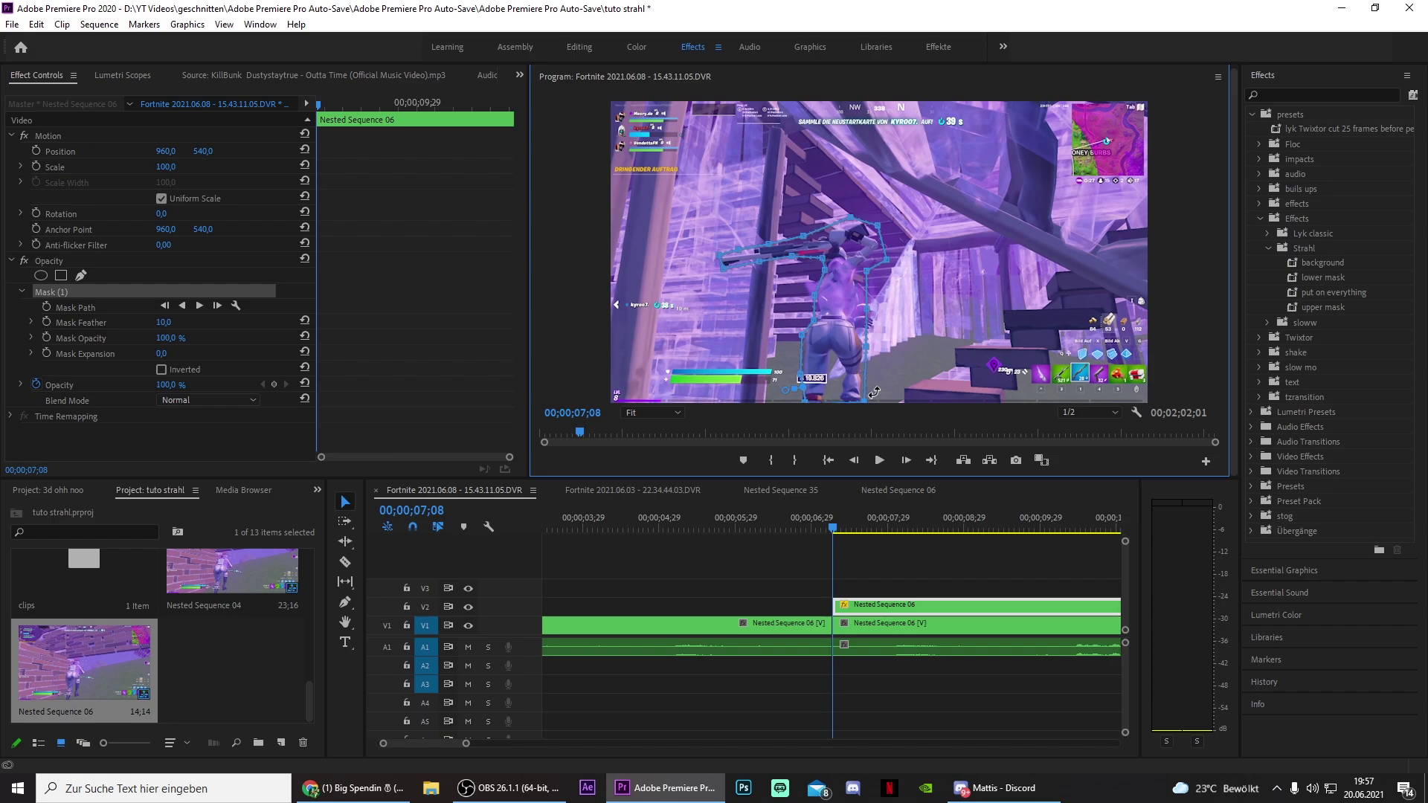
# Step: Check the mask at 150% magnification and set a Mask Path keyframe at 07;08
pyautogui.click(644, 414)
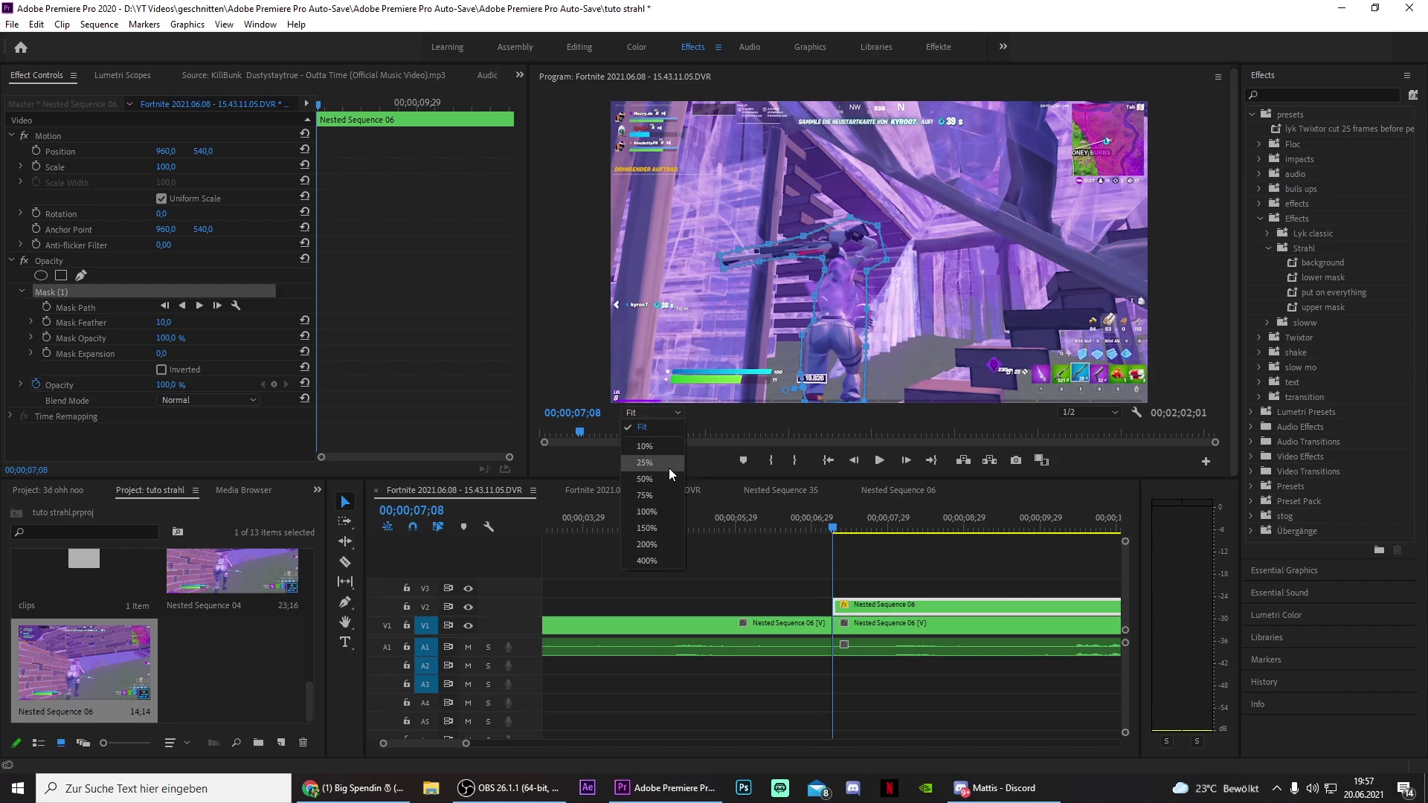
pyautogui.click(645, 527)
pyautogui.click(646, 412)
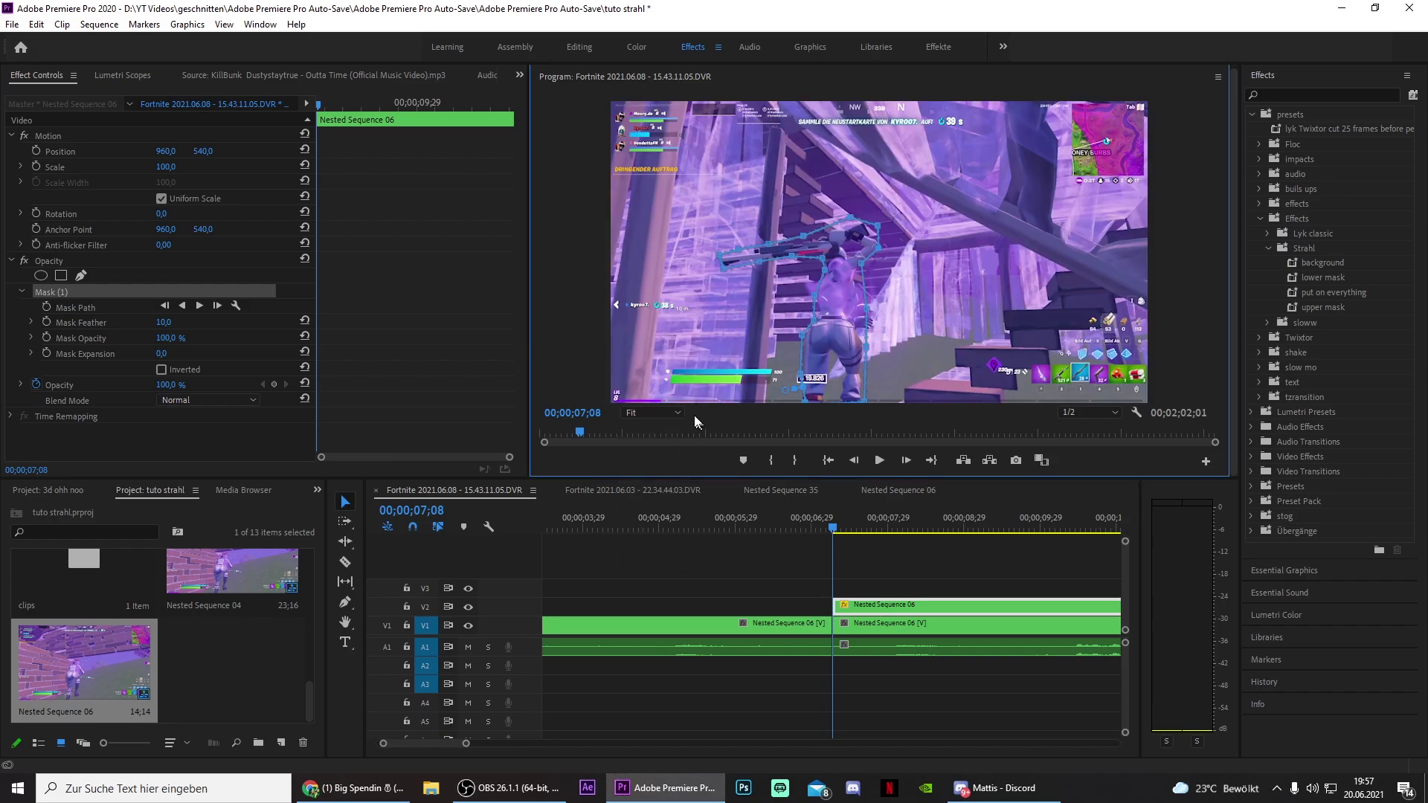
pyautogui.click(47, 308)
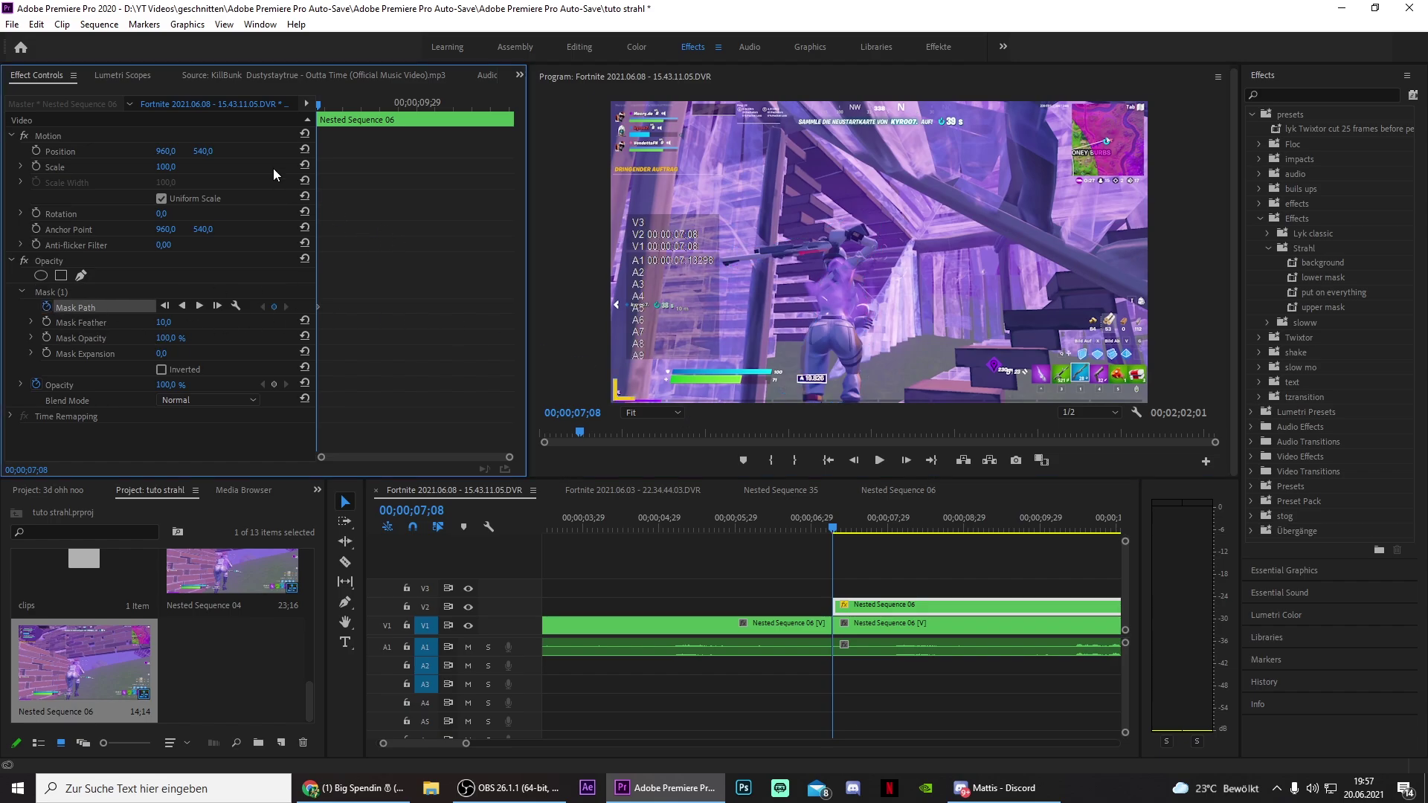
# Step: Refit the mask's lower-left point on the next frame, then advance to keep tracking the player
pyautogui.press('Right')
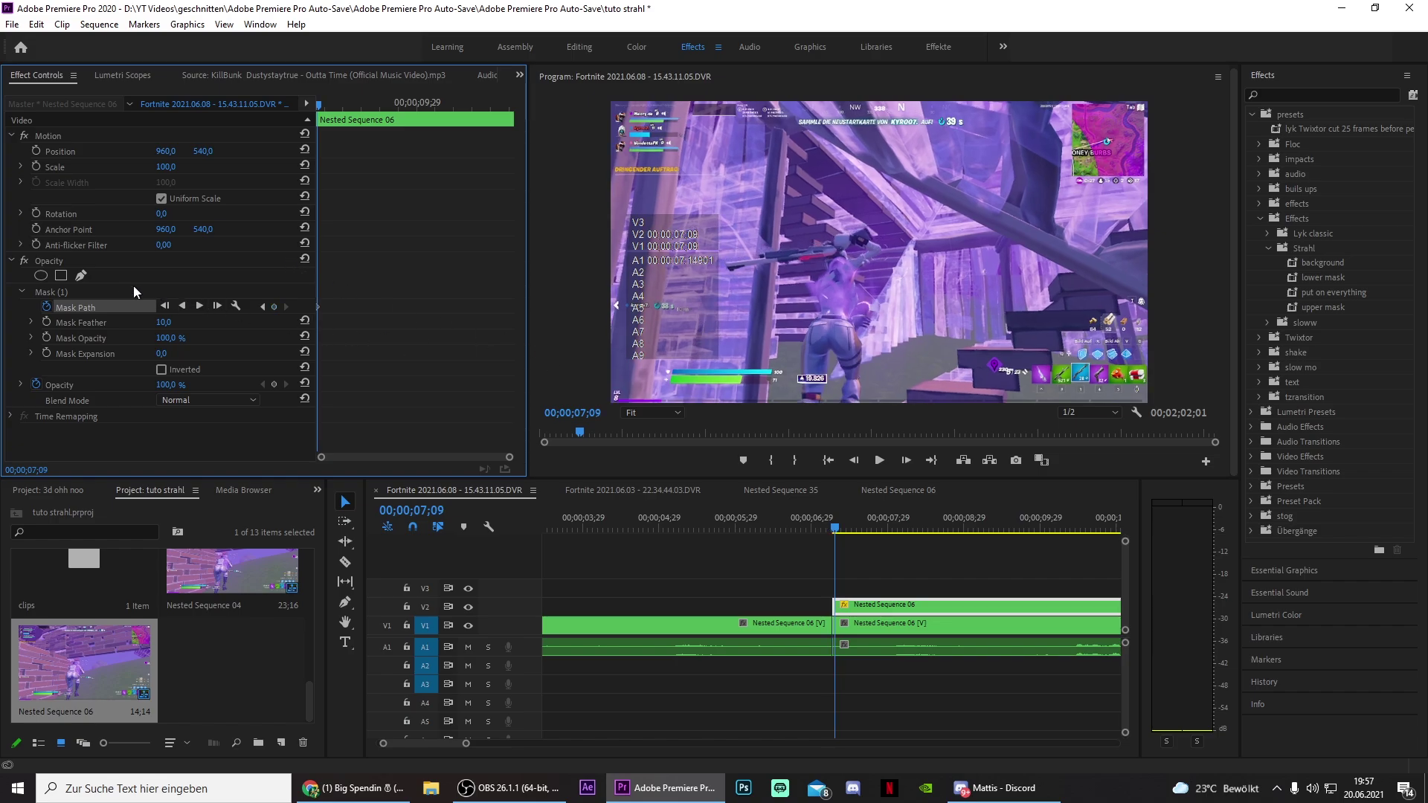
pyautogui.click(67, 292)
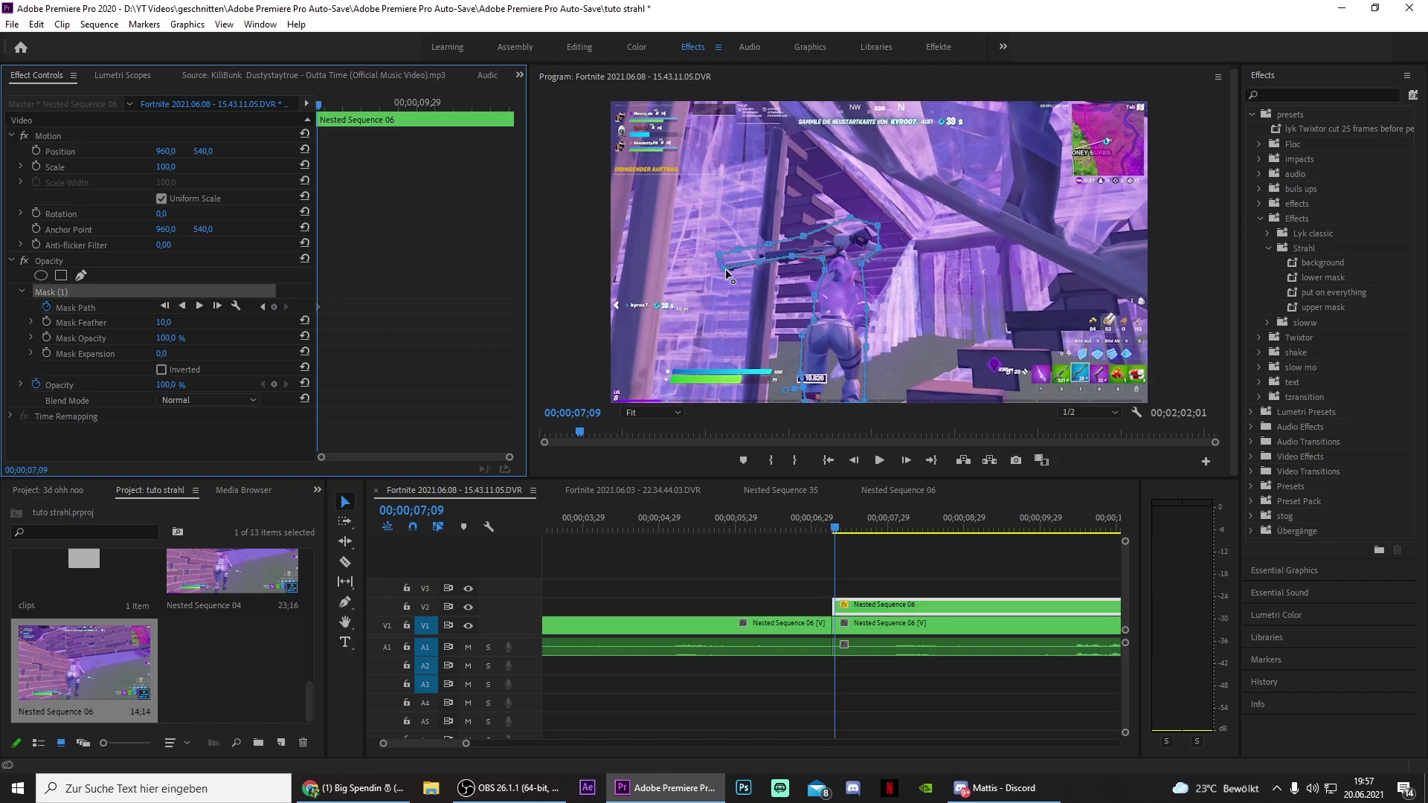
pyautogui.click(725, 271)
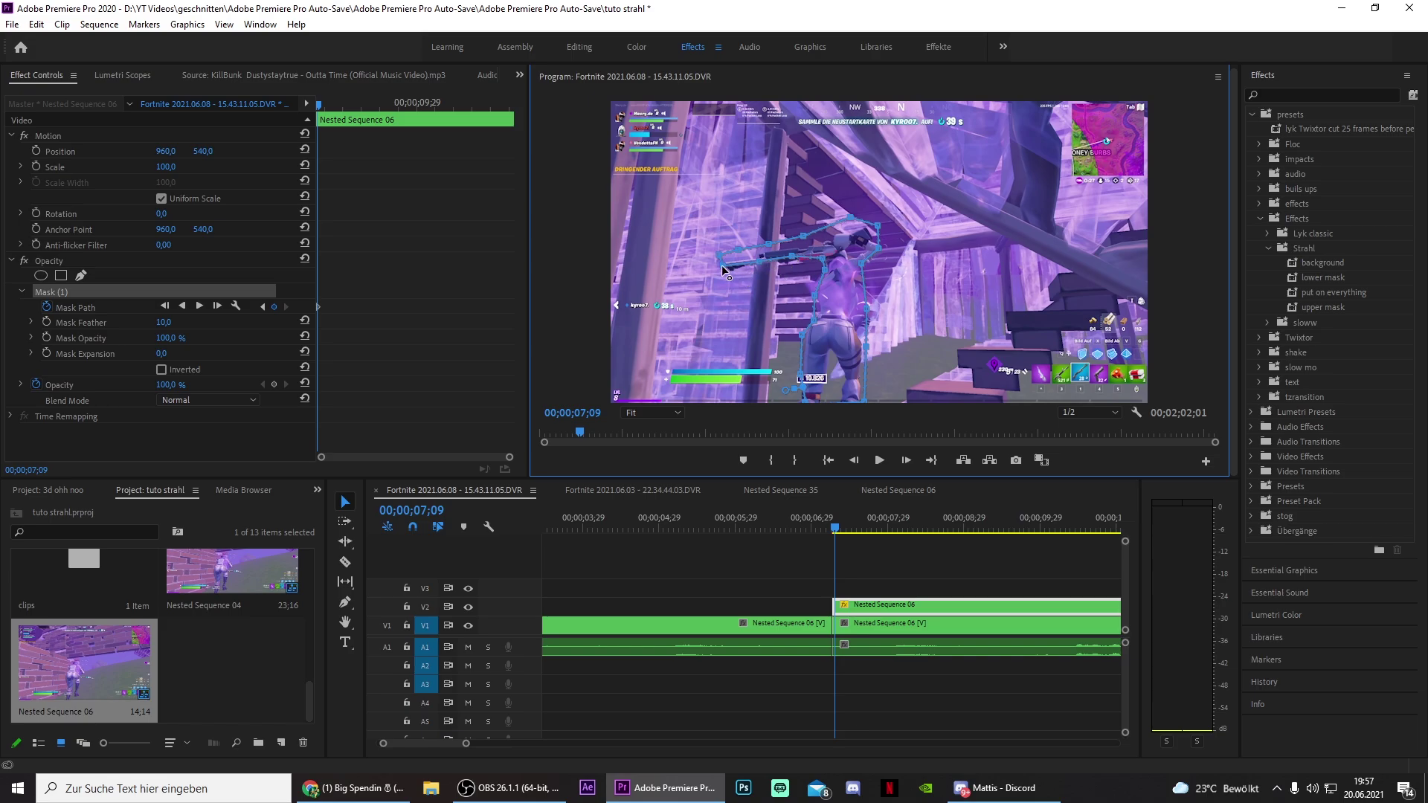
pyautogui.moveTo(722, 270); pyautogui.dragTo(726, 278)
pyautogui.click(436, 309)
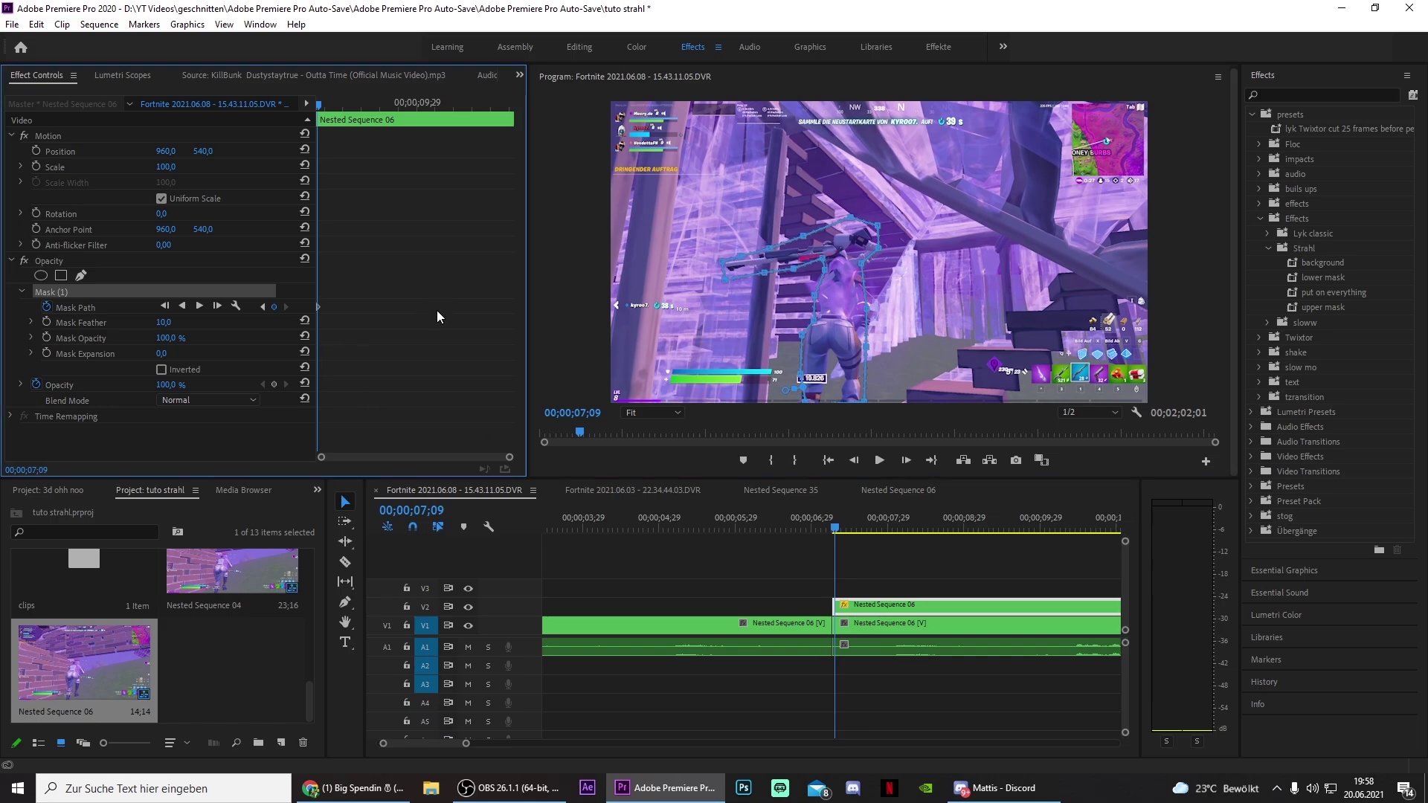
pyautogui.press('Right')
pyautogui.press('Right')
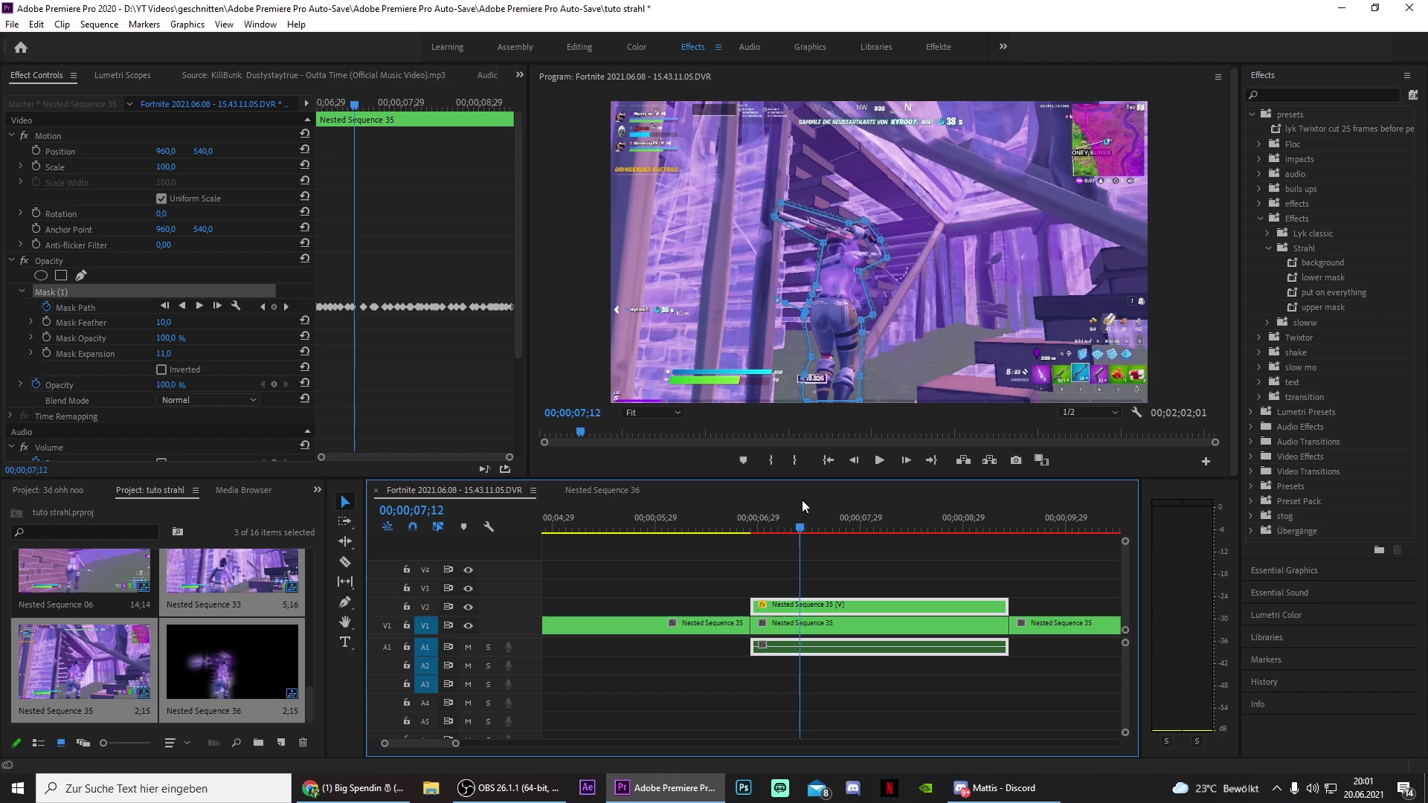
pyautogui.moveTo(802, 506)
pyautogui.mouseDown()
pyautogui.moveTo(850, 488)
pyautogui.moveTo(745, 505)
pyautogui.moveTo(778, 505)
pyautogui.mouseUp()
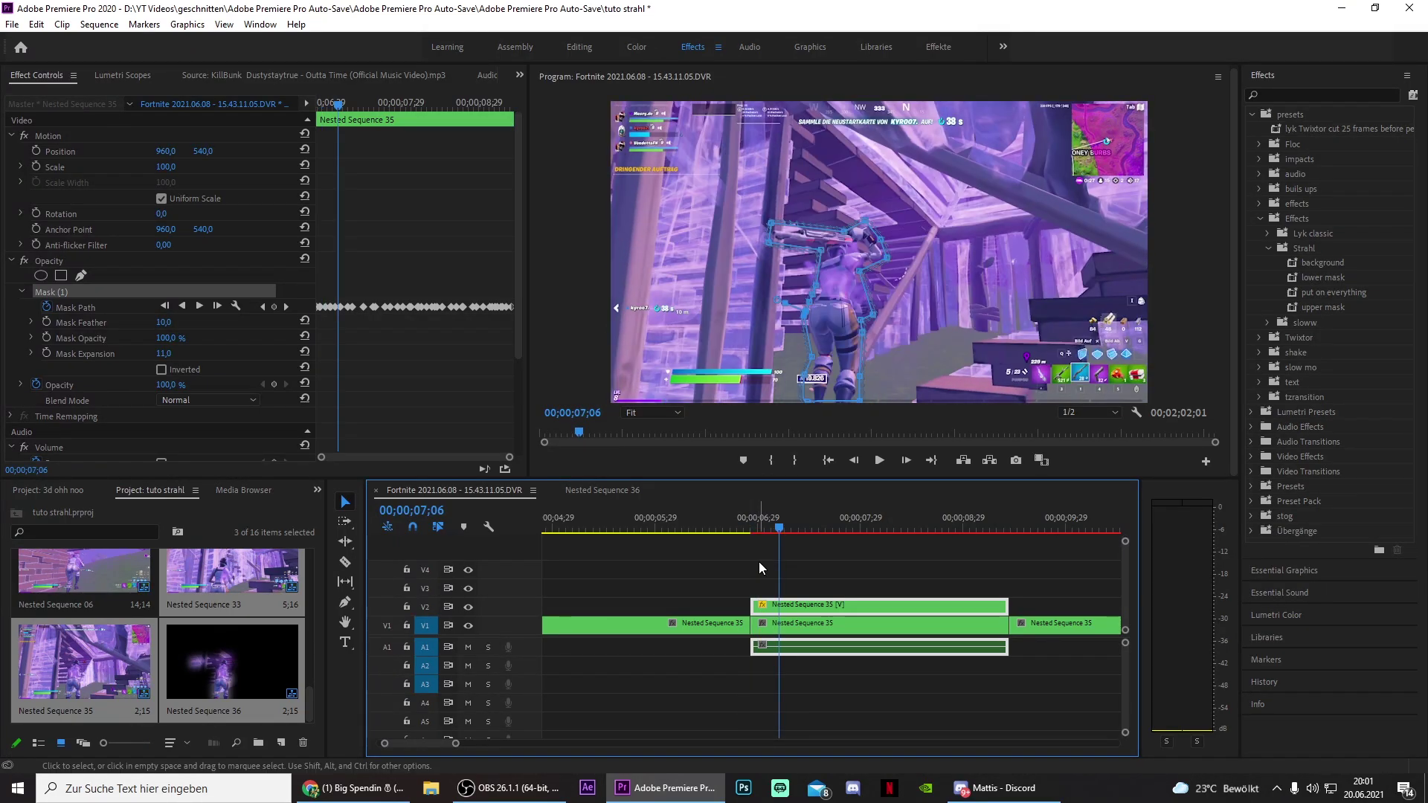
# Step: Alt-drag the masked V2 Nested Sequence 35 clip onto V3 as a third layer
pyautogui.click(797, 607)
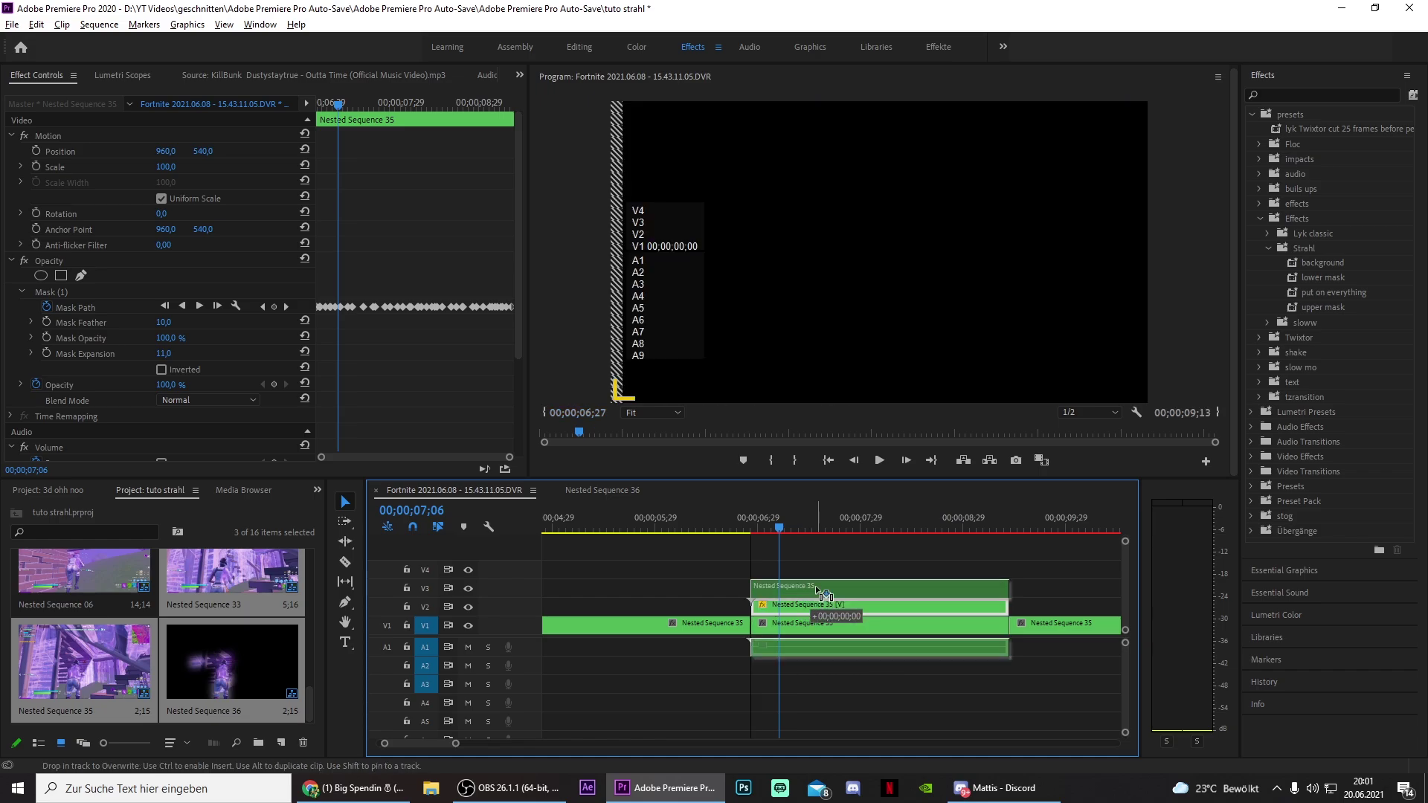
pyautogui.moveTo(818, 589); pyautogui.dragTo(817, 587)
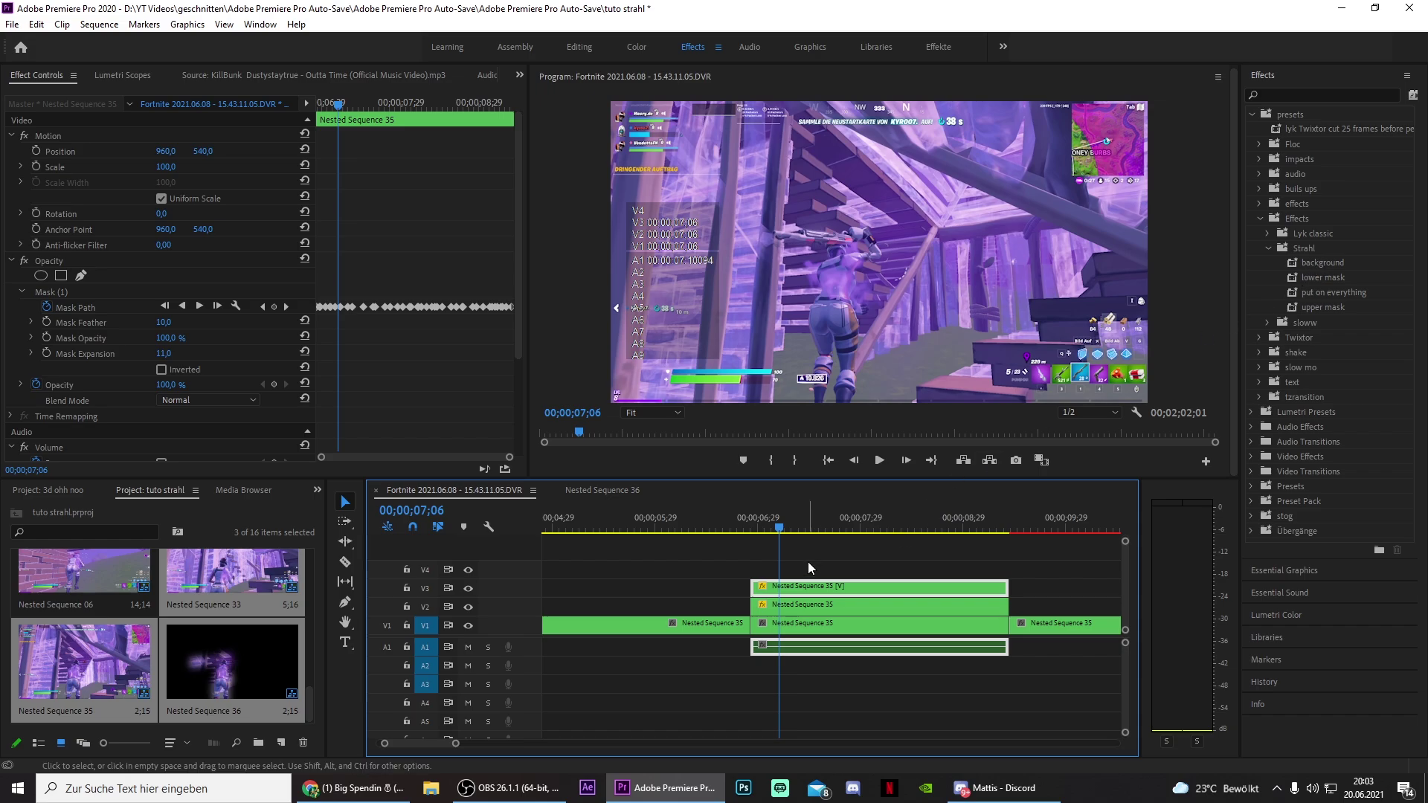
# Step: Apply the Strahl 'background' preset to the stacked clips on V1–V3
pyautogui.moveTo(814, 556); pyautogui.dragTo(832, 618)
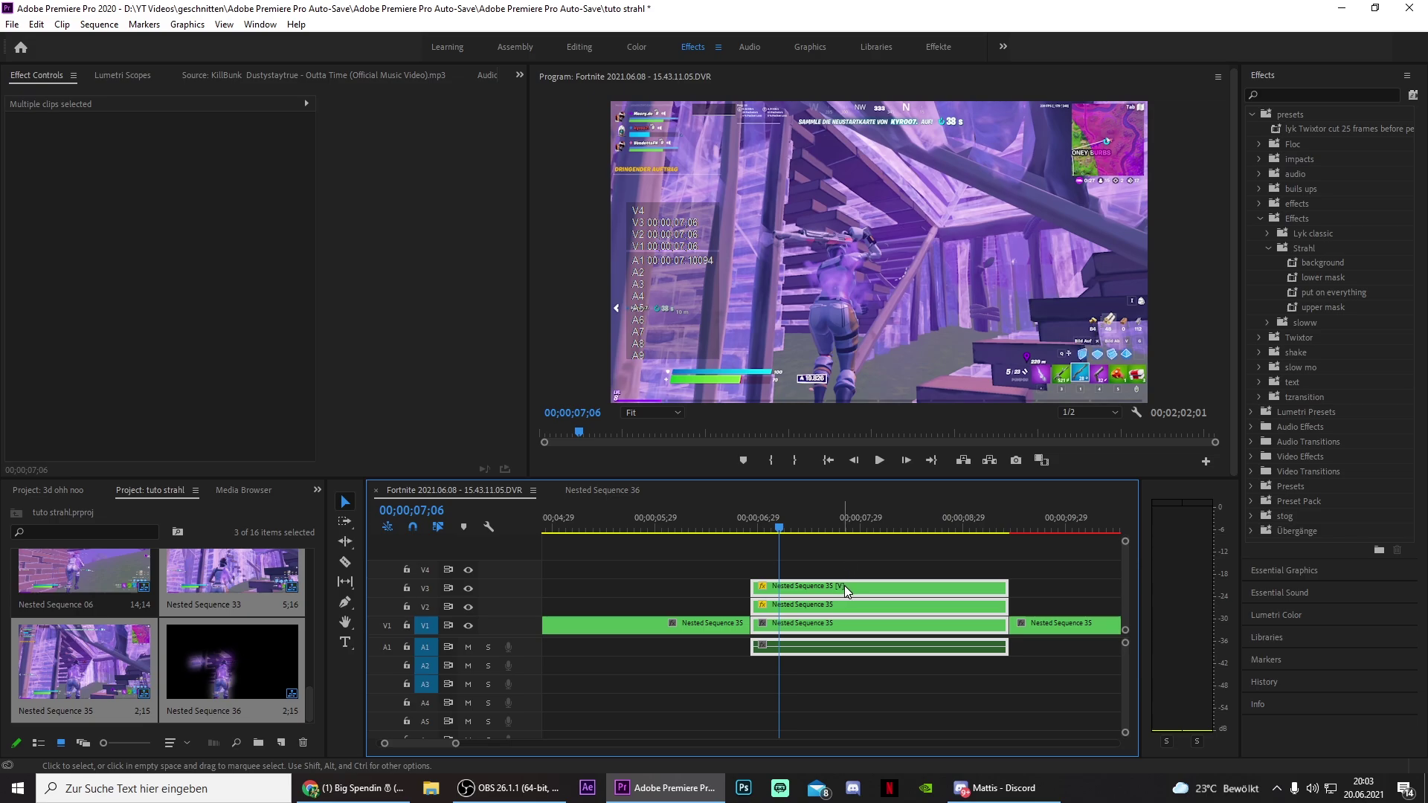
pyautogui.moveTo(1344, 262)
pyautogui.mouseDown()
pyautogui.moveTo(918, 553)
pyautogui.moveTo(896, 589)
pyautogui.mouseUp()
pyautogui.moveTo(743, 513); pyautogui.dragTo(849, 510)
# Step: Set Mask Feather to 150, then select the V2 and V3 copies
pyautogui.moveTo(170, 322); pyautogui.dragTo(170, 328)
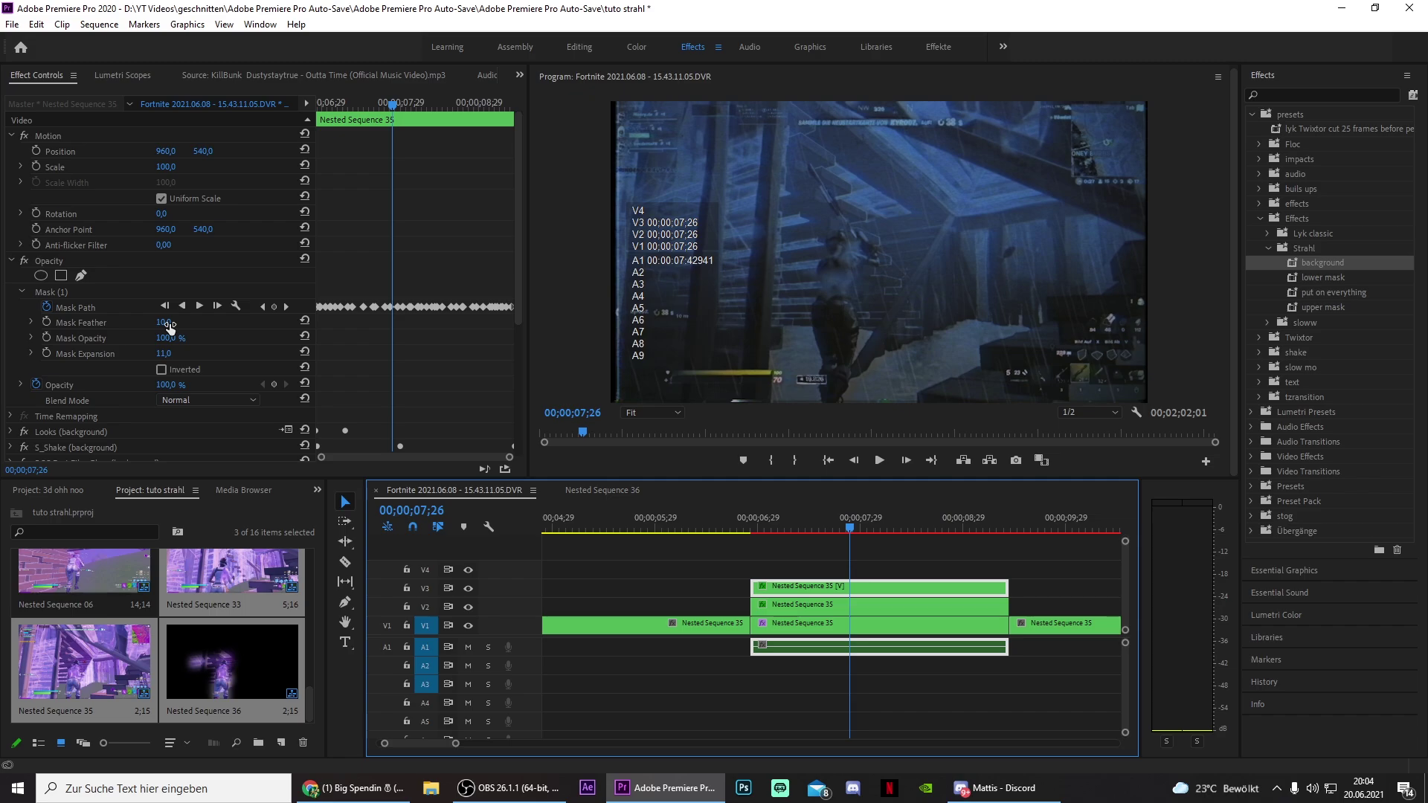
pyautogui.click(165, 322)
pyautogui.write('150')
pyautogui.press('Return')
pyautogui.click(855, 606)
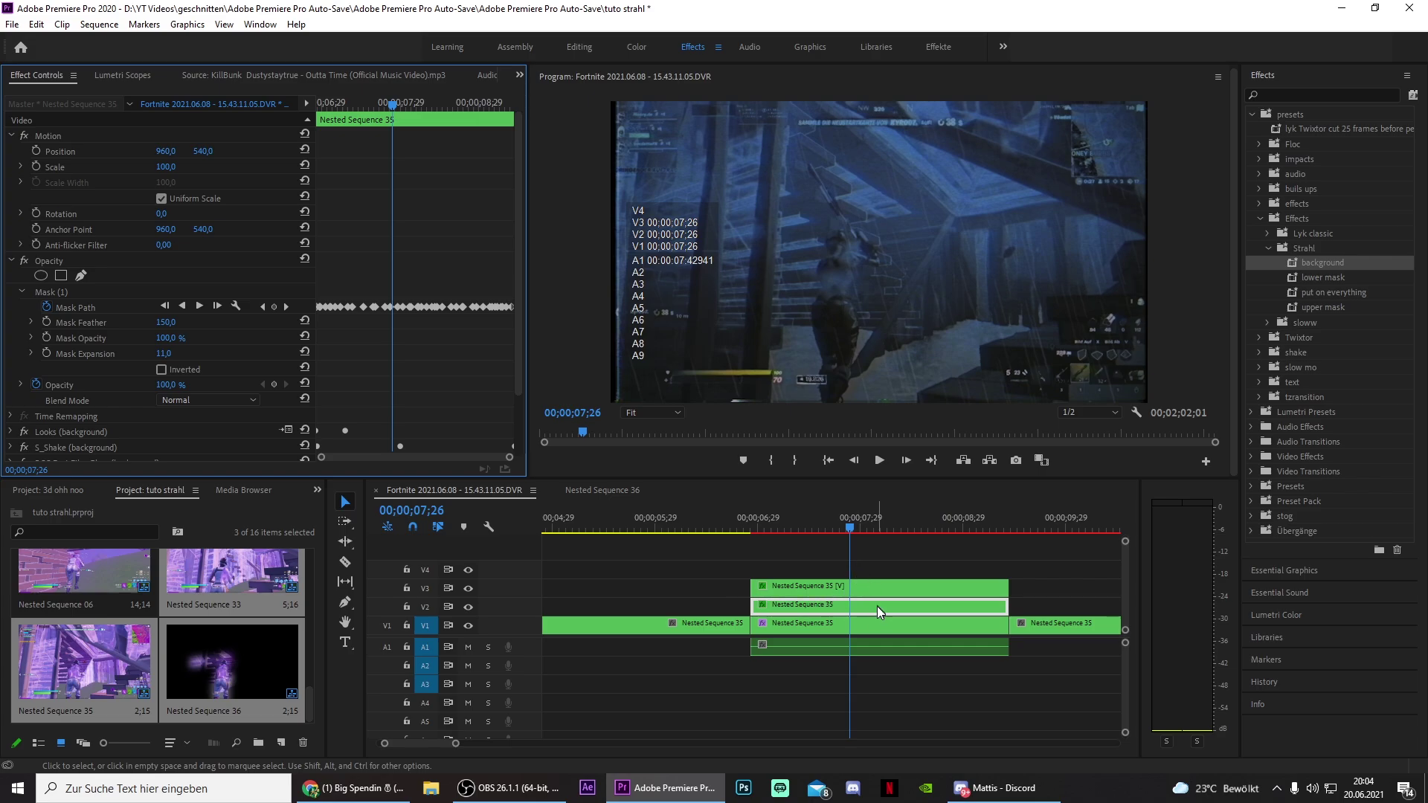
pyautogui.click(814, 585)
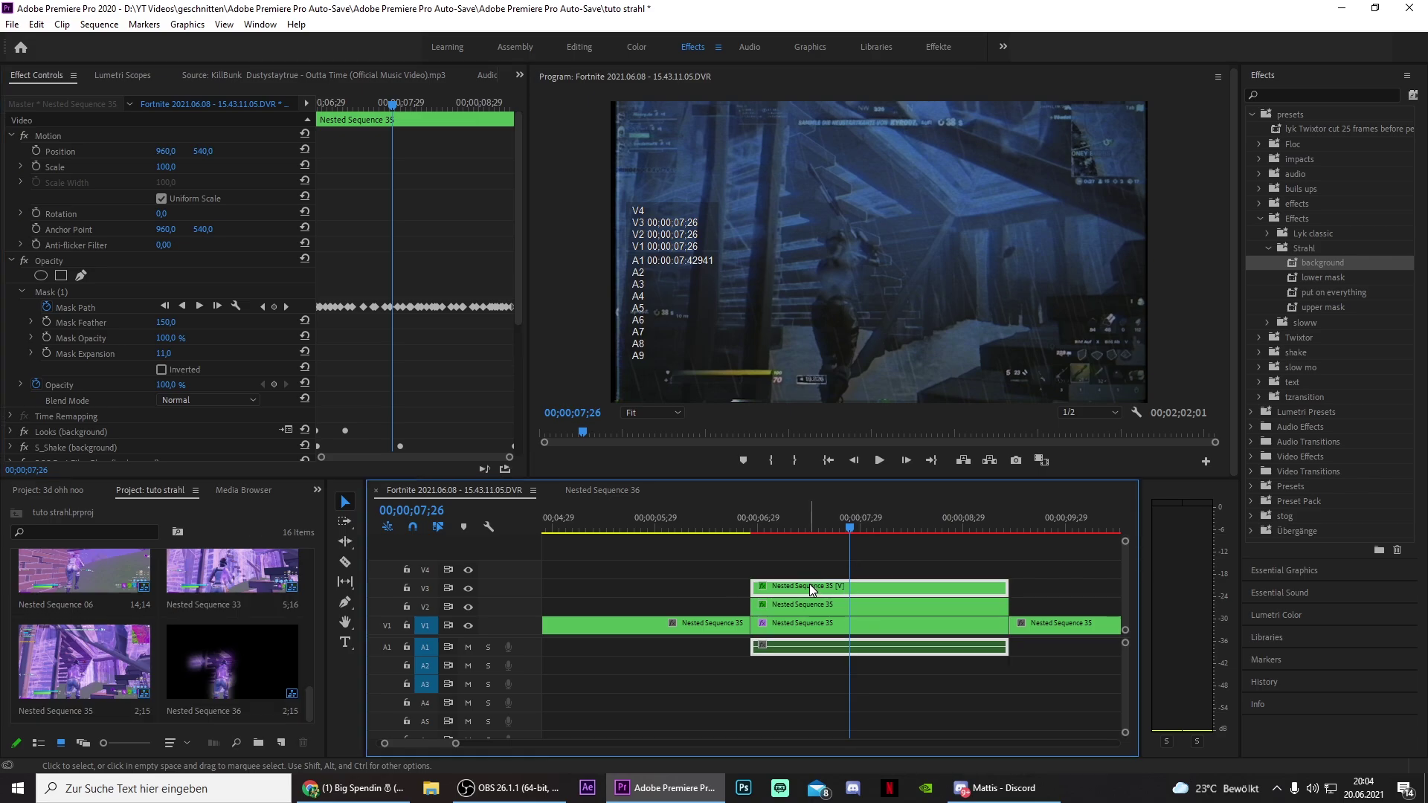
pyautogui.moveTo(810, 587)
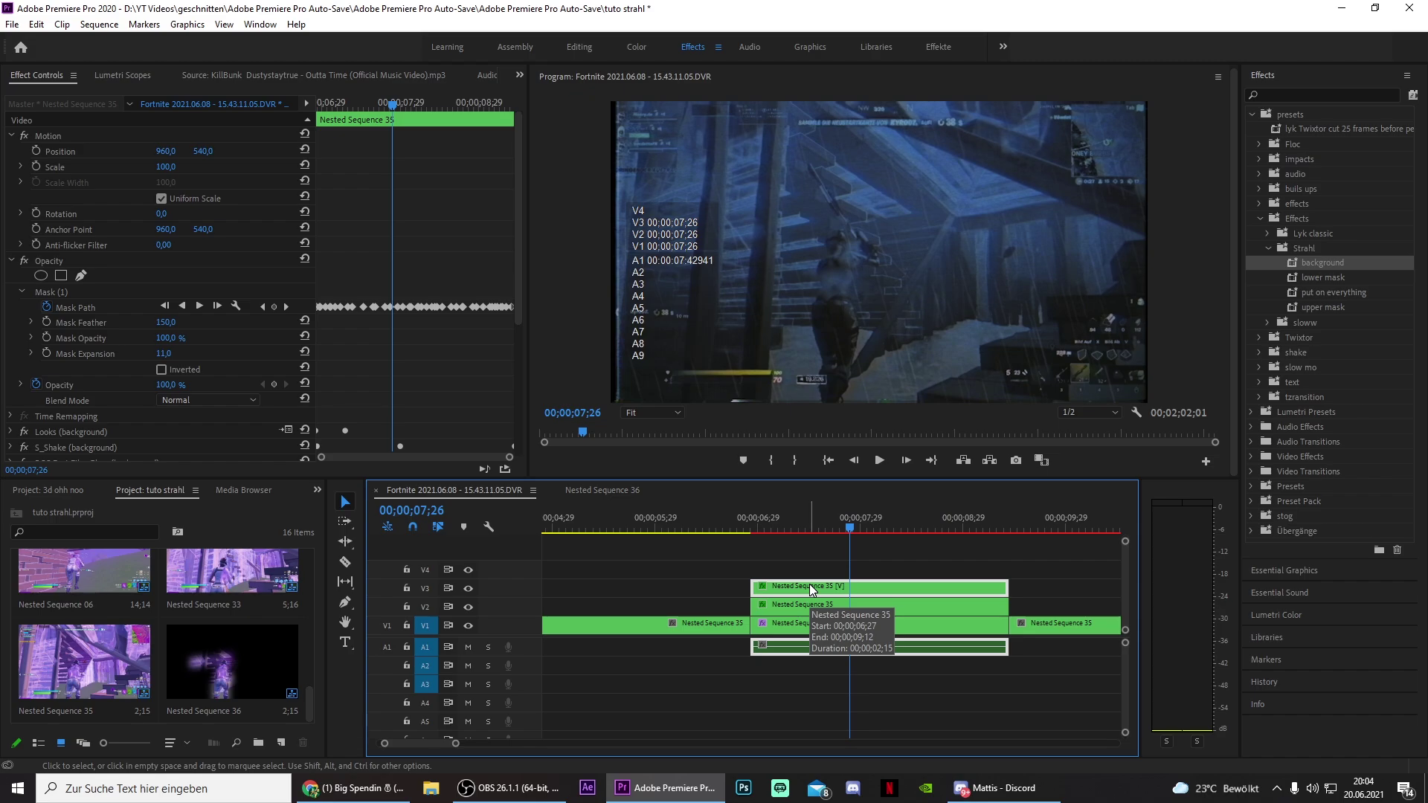
# Step: Nest the V3 and V2 copies separately, the V2 one as Nested Sequence 10
pyautogui.rightClick(812, 587)
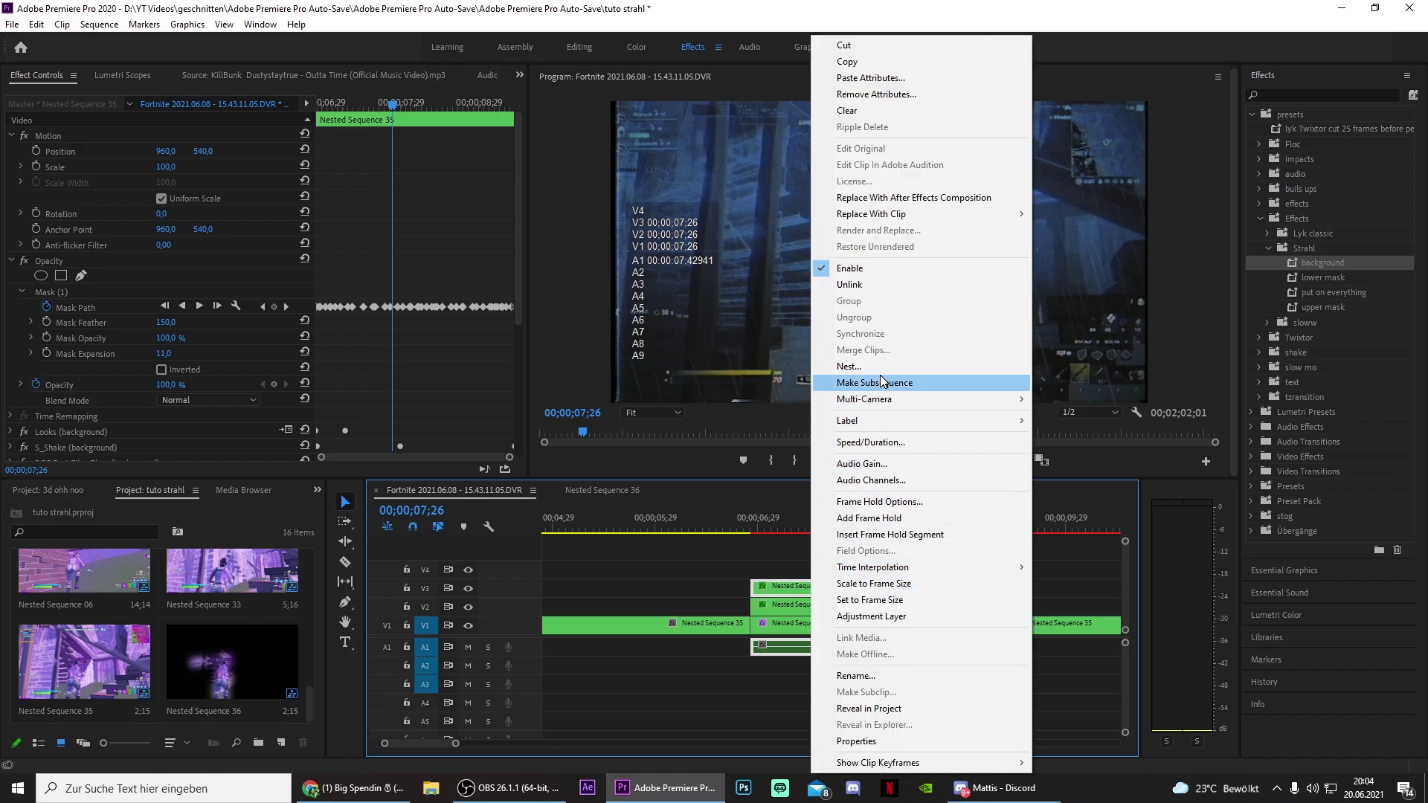
pyautogui.click(833, 369)
pyautogui.click(669, 409)
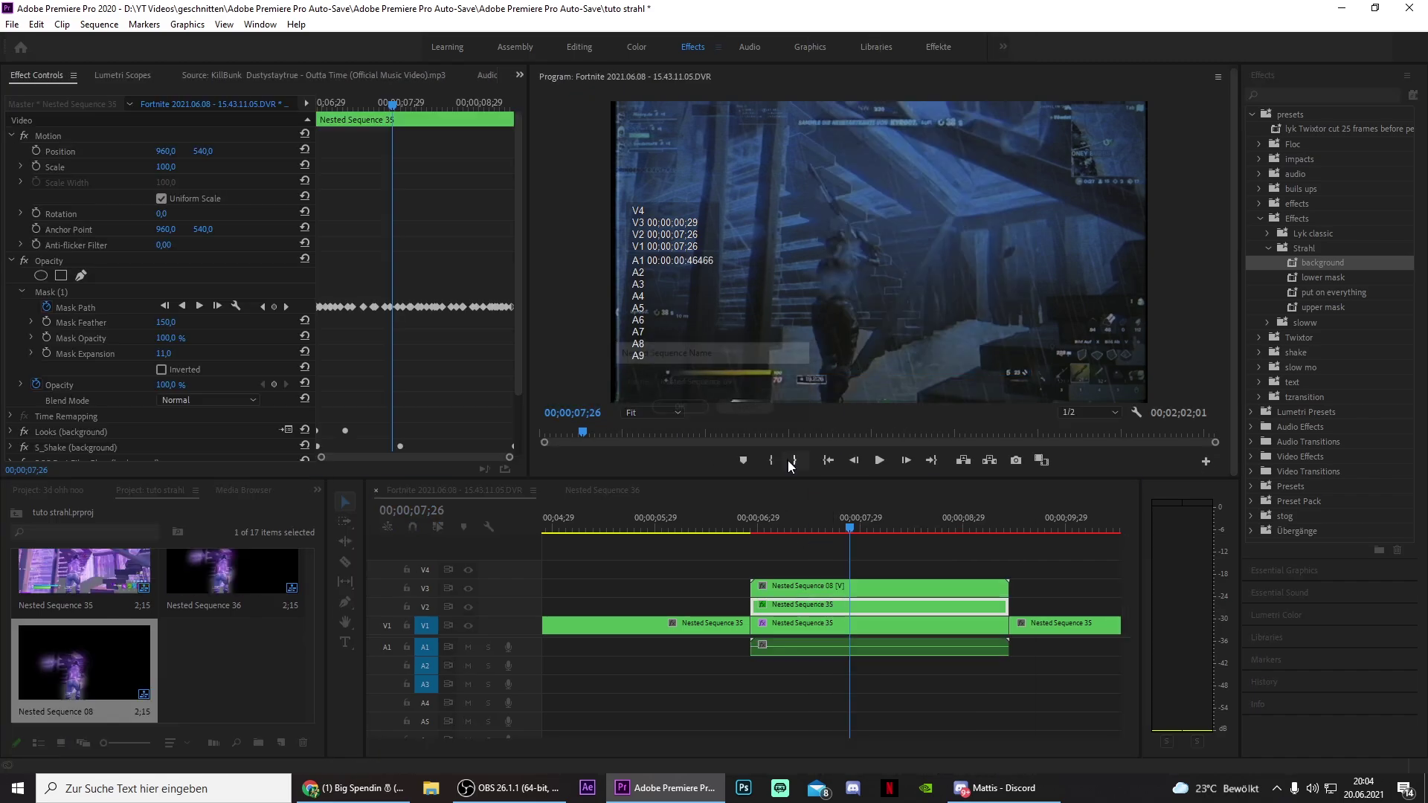
pyautogui.rightClick(839, 602)
pyautogui.click(878, 476)
pyautogui.press('Return')
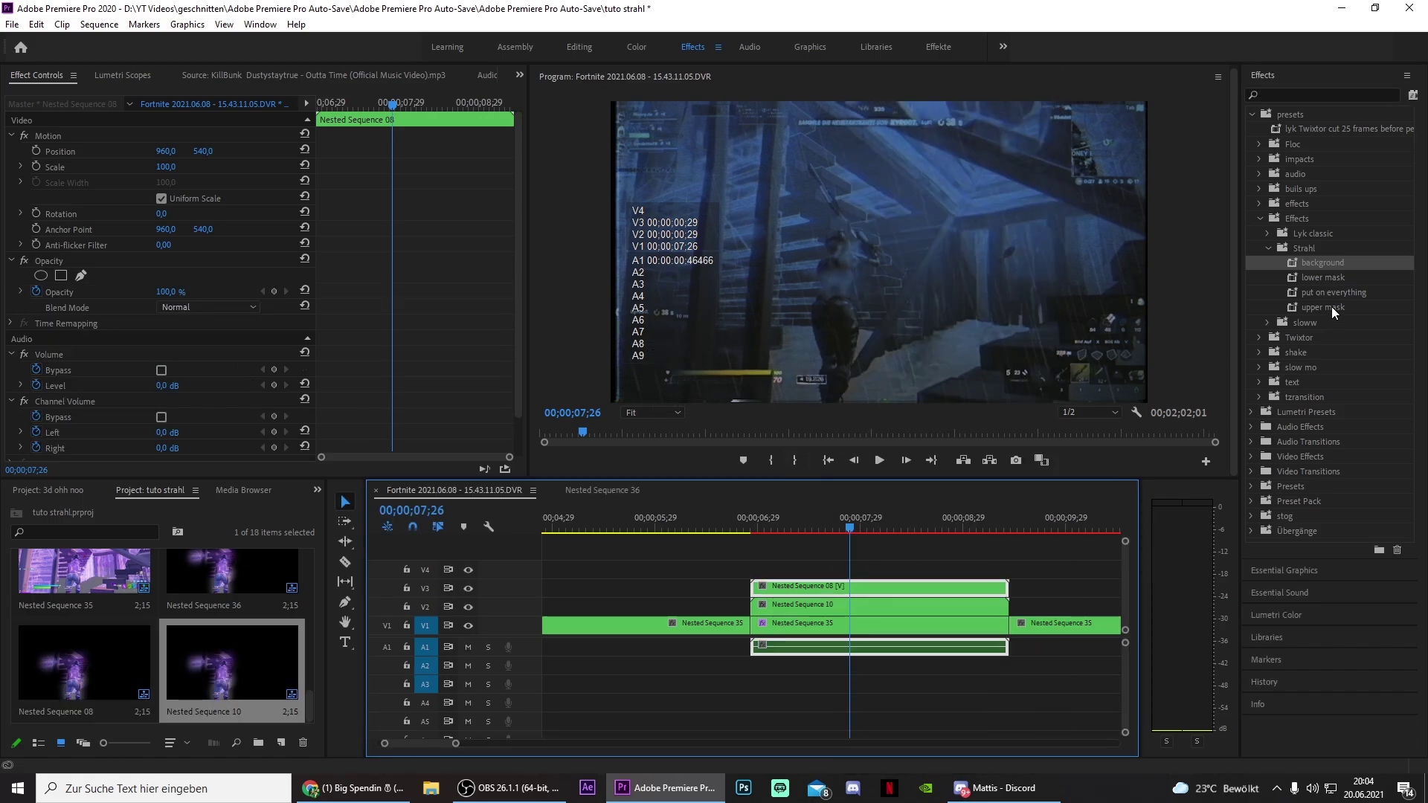
# Step: Apply Strahl 'upper mask' to V3 and 'lower mask' to V2
pyautogui.moveTo(1345, 306); pyautogui.dragTo(855, 595)
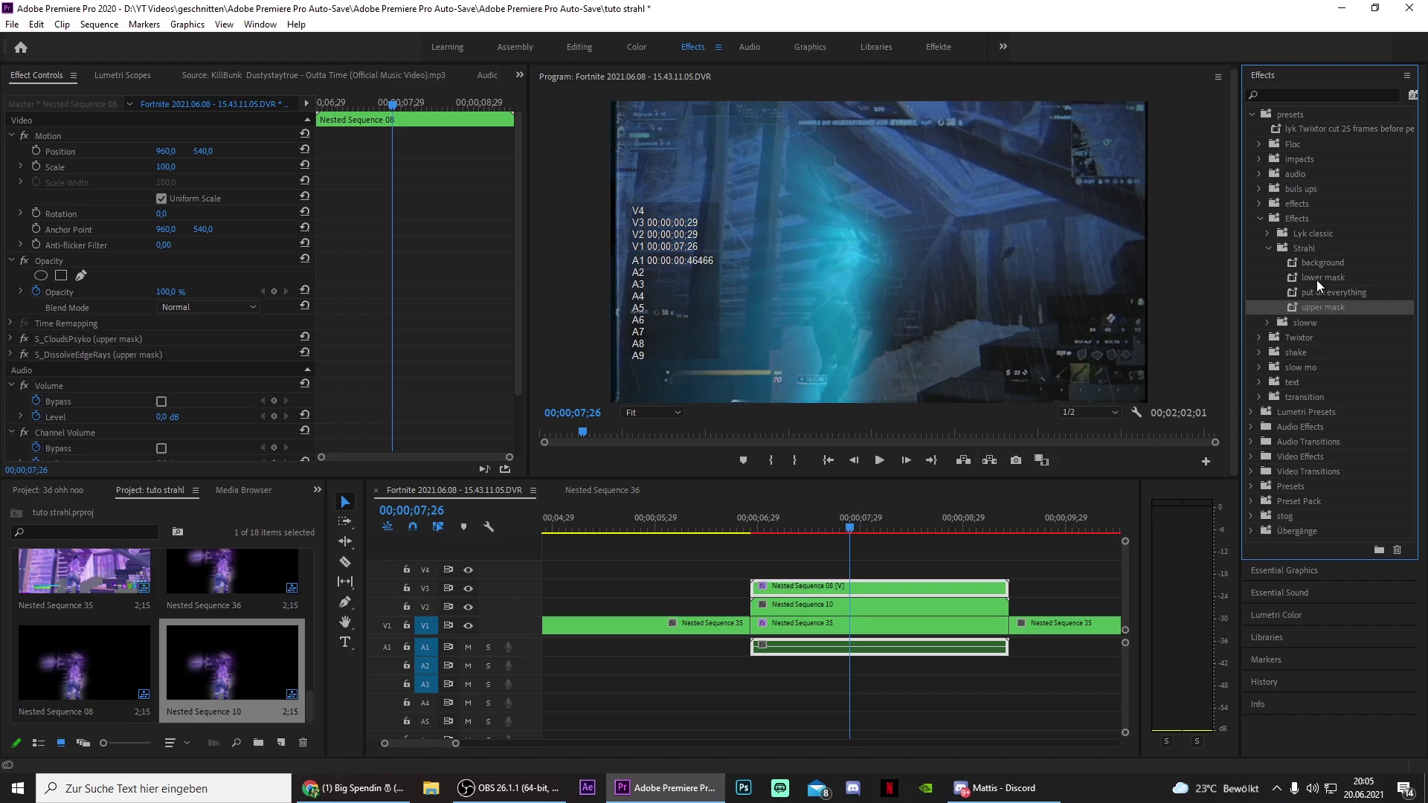
pyautogui.moveTo(1328, 279); pyautogui.dragTo(855, 604)
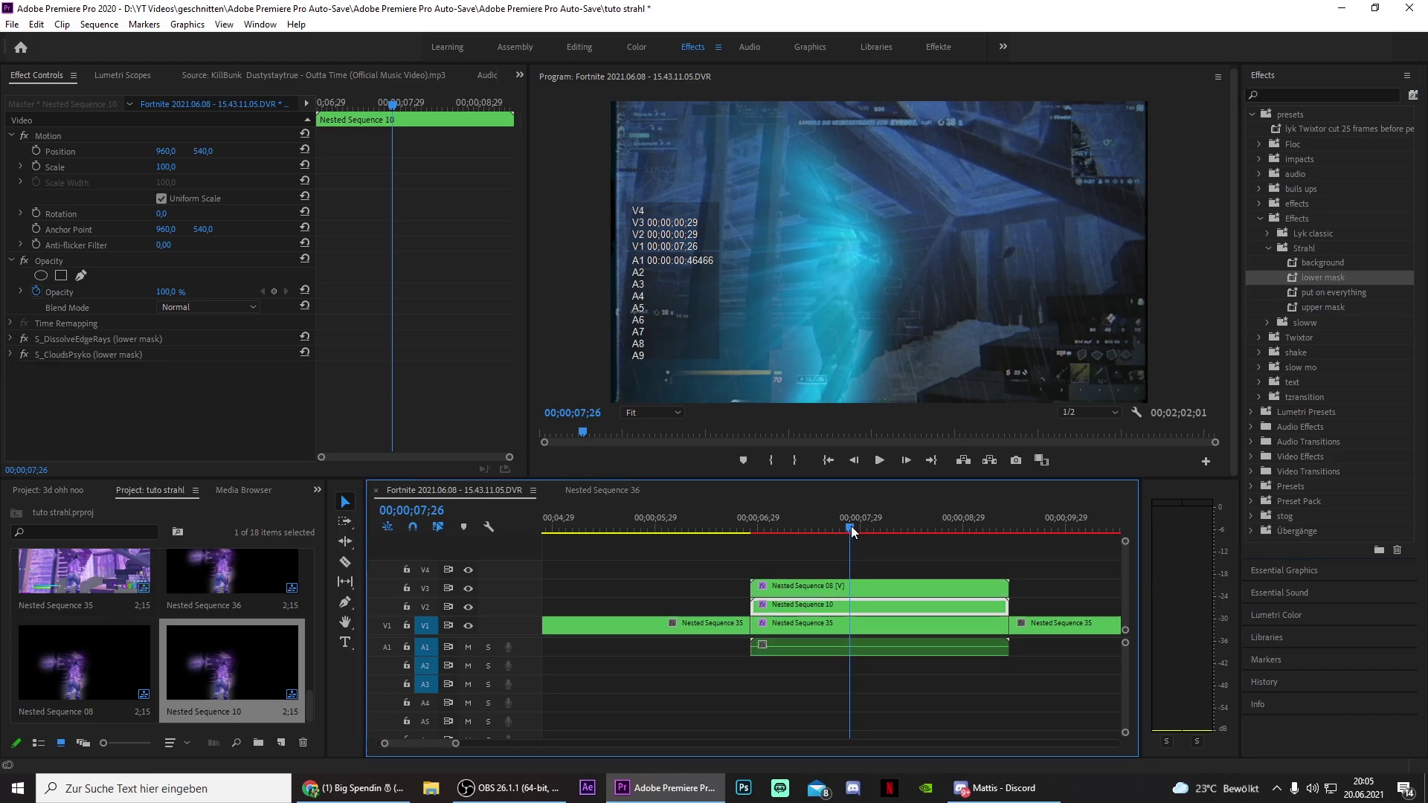
pyautogui.moveTo(852, 529); pyautogui.dragTo(731, 529)
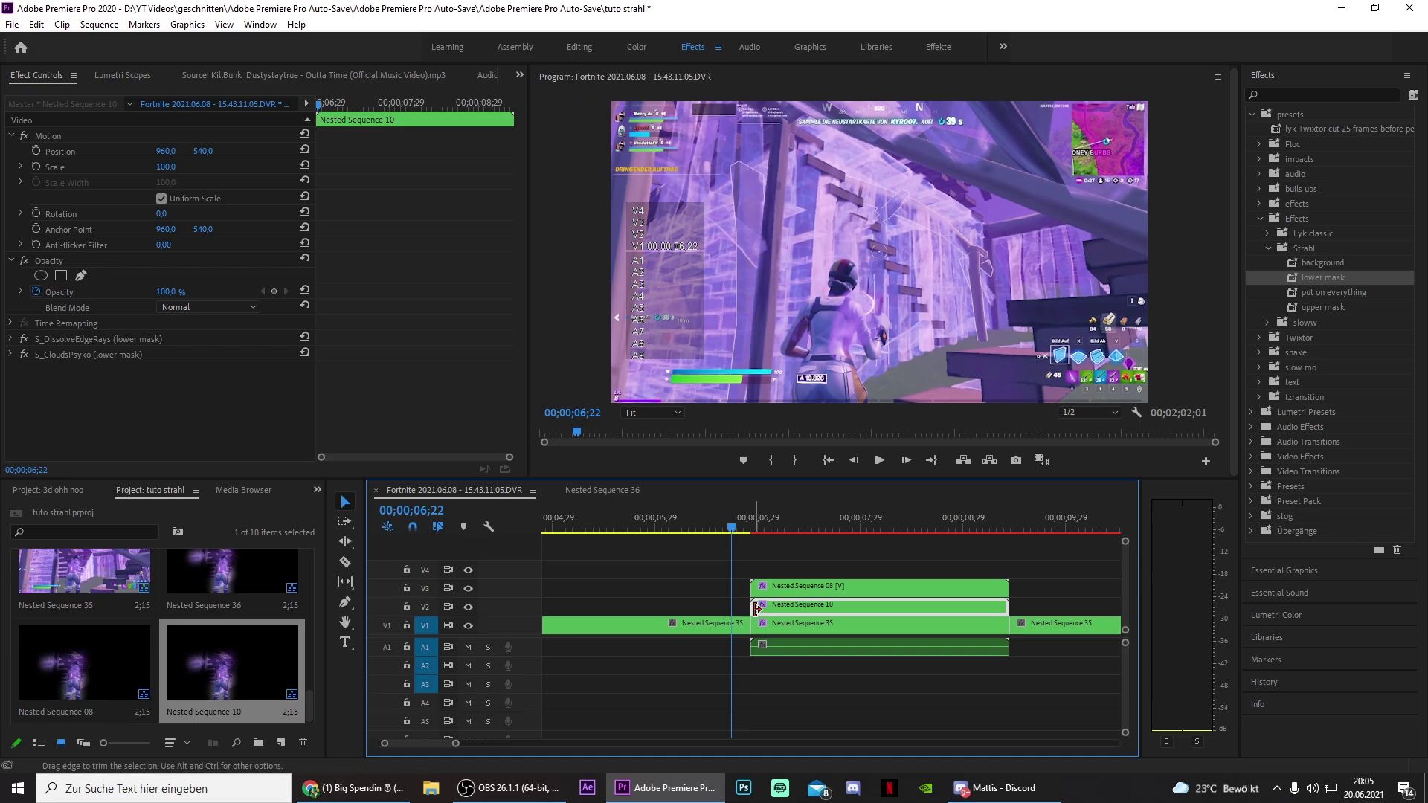
# Step: Apply default cross dissolves to the start edges of the V2 and V3 nested clips
pyautogui.rightClick(755, 608)
pyautogui.click(725, 589)
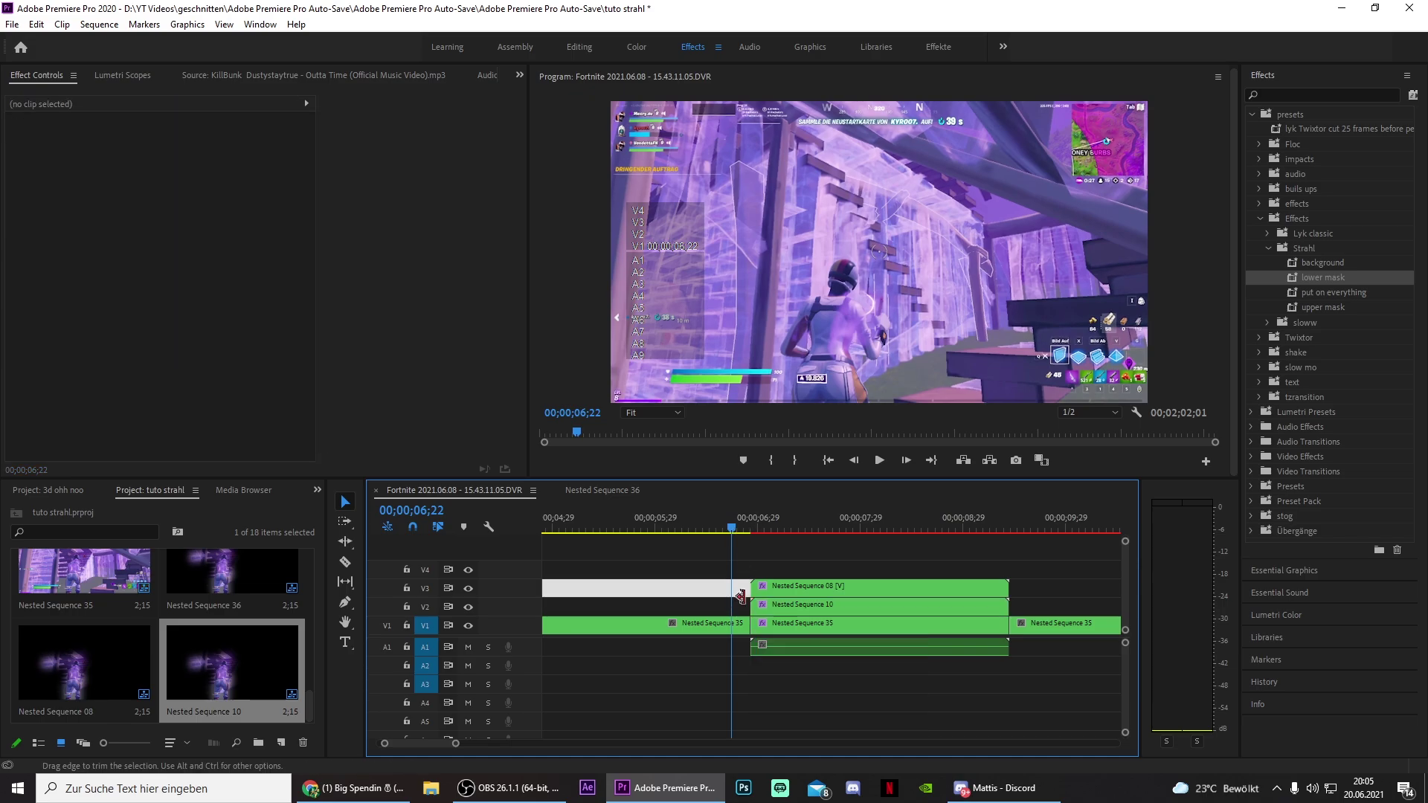
pyautogui.rightClick(754, 607)
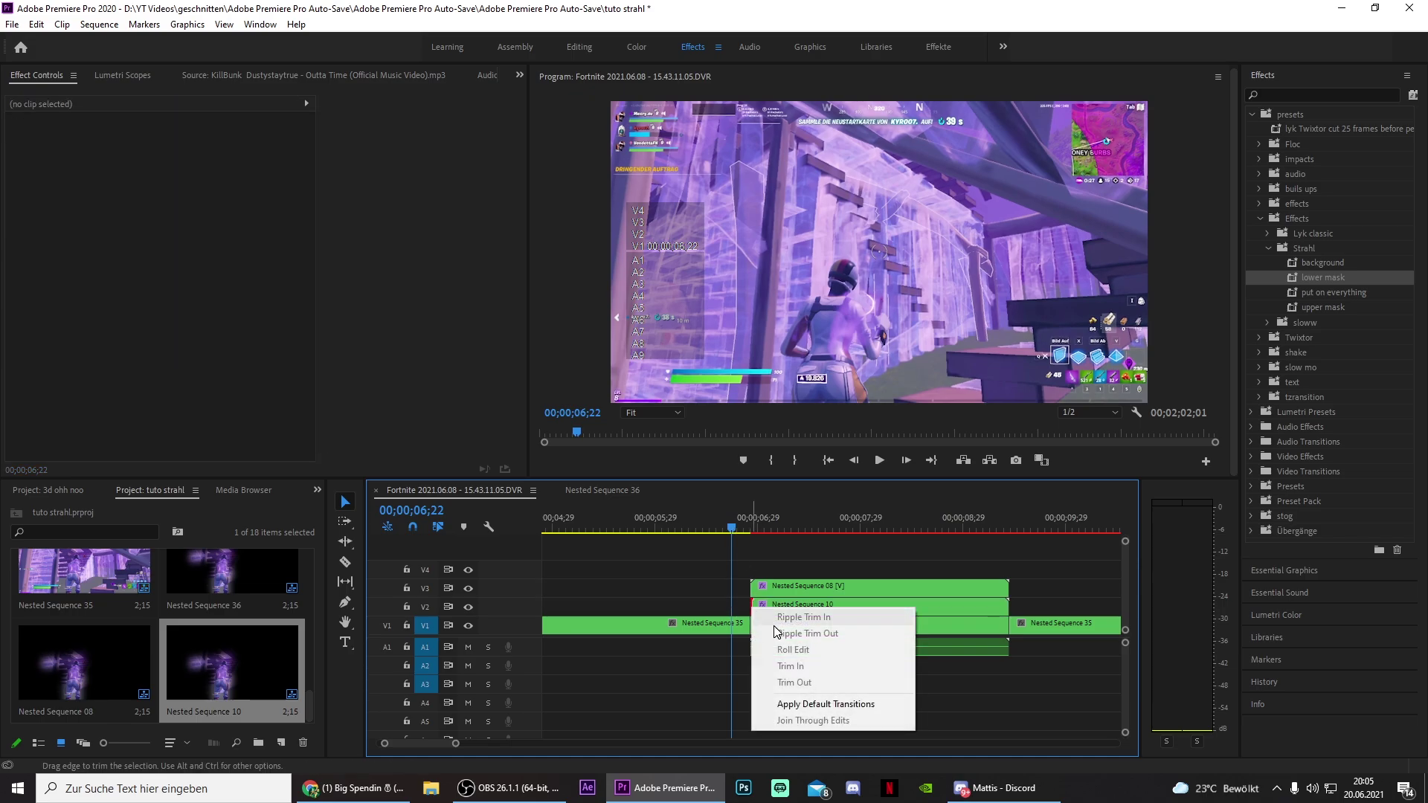
pyautogui.click(794, 704)
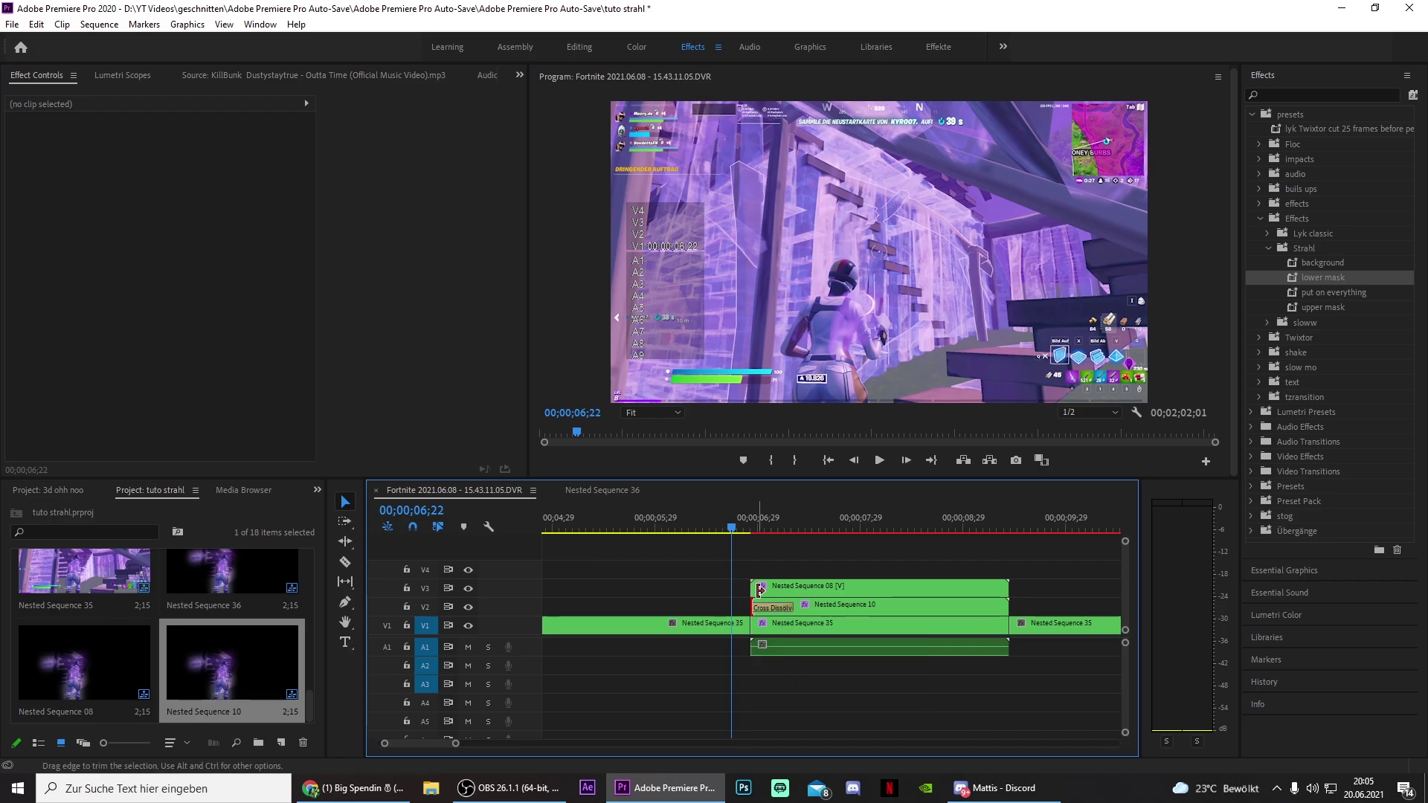
pyautogui.rightClick(759, 589)
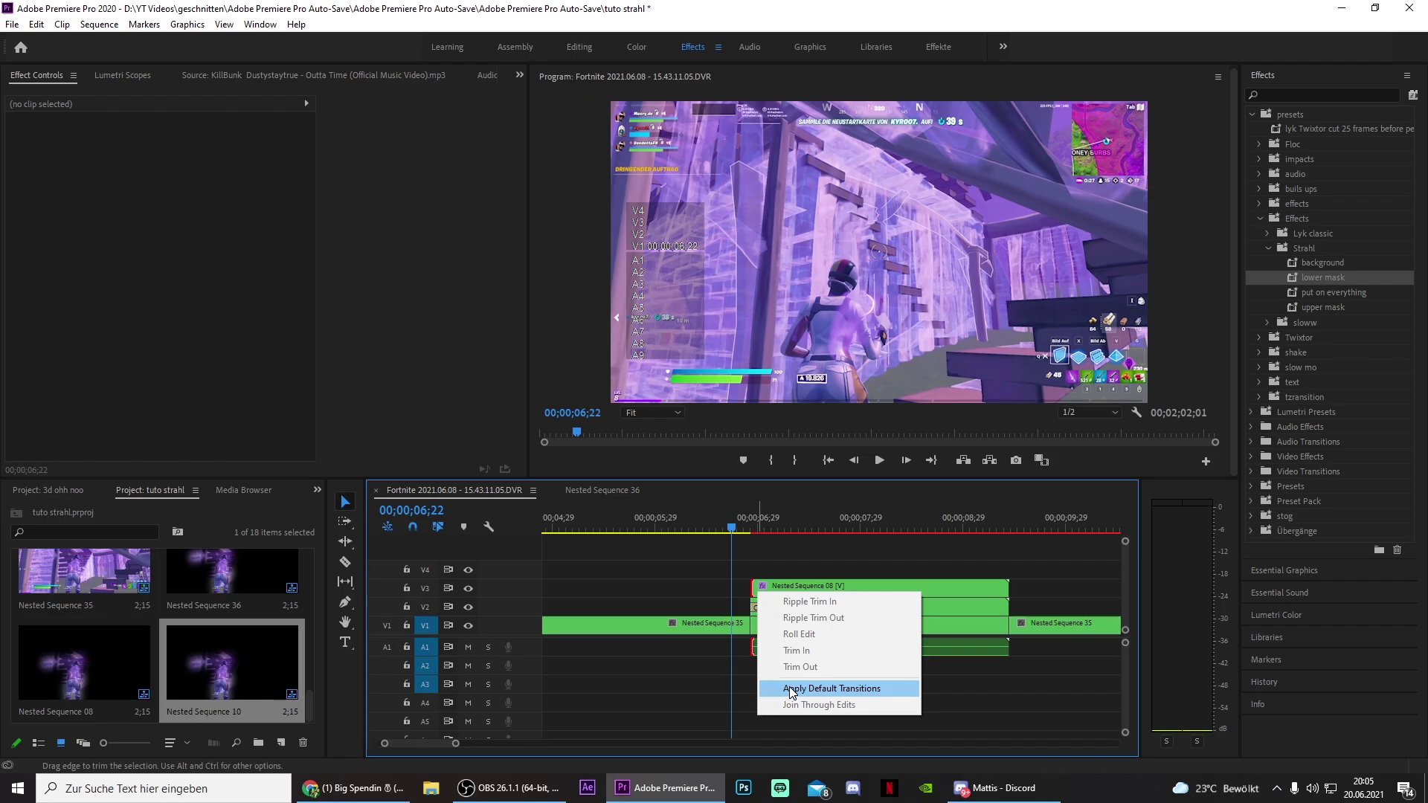
pyautogui.click(792, 689)
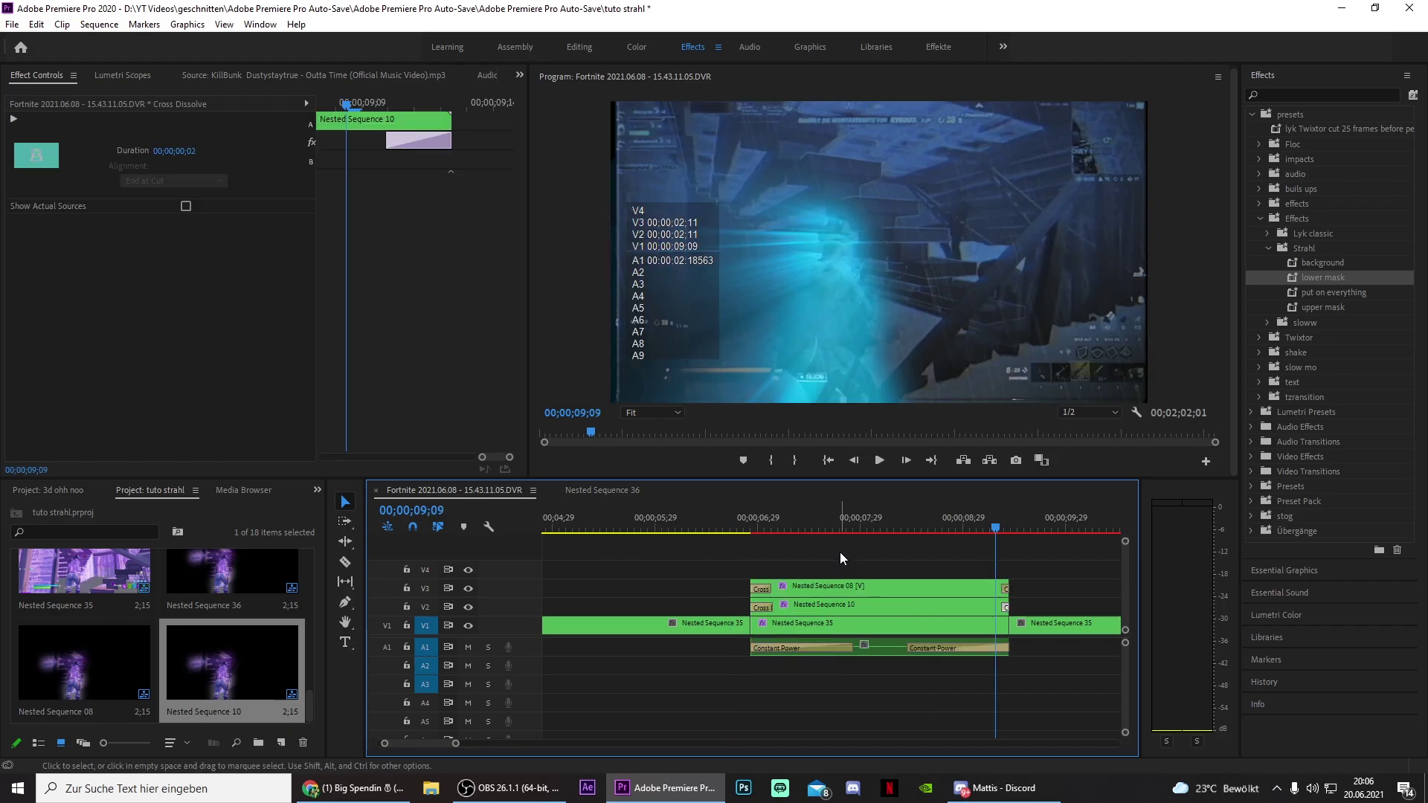
# Step: Nest the stacked V1–V3 and A1 beam clips into Nested Sequence 11
pyautogui.moveTo(841, 554); pyautogui.dragTo(855, 654)
pyautogui.rightClick(835, 606)
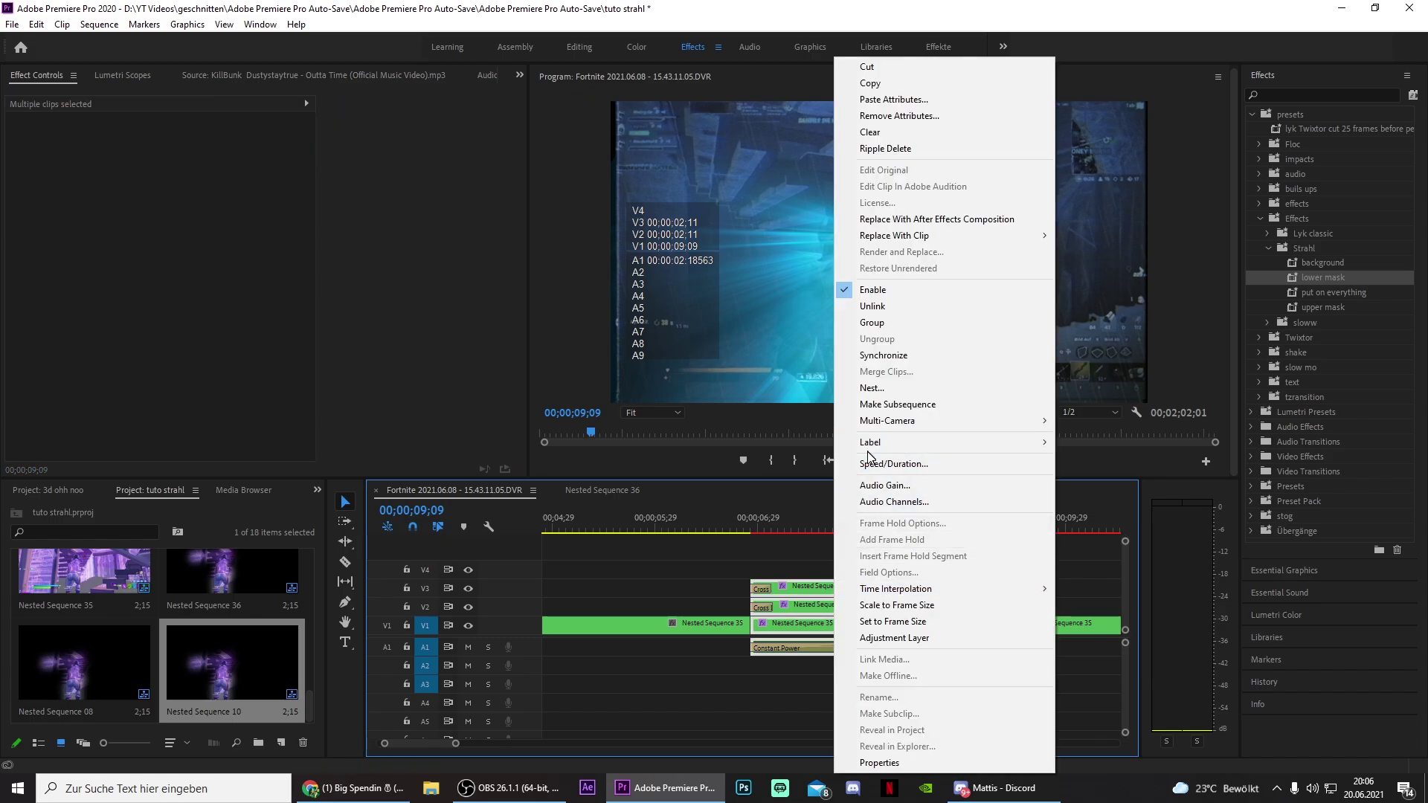
pyautogui.click(875, 387)
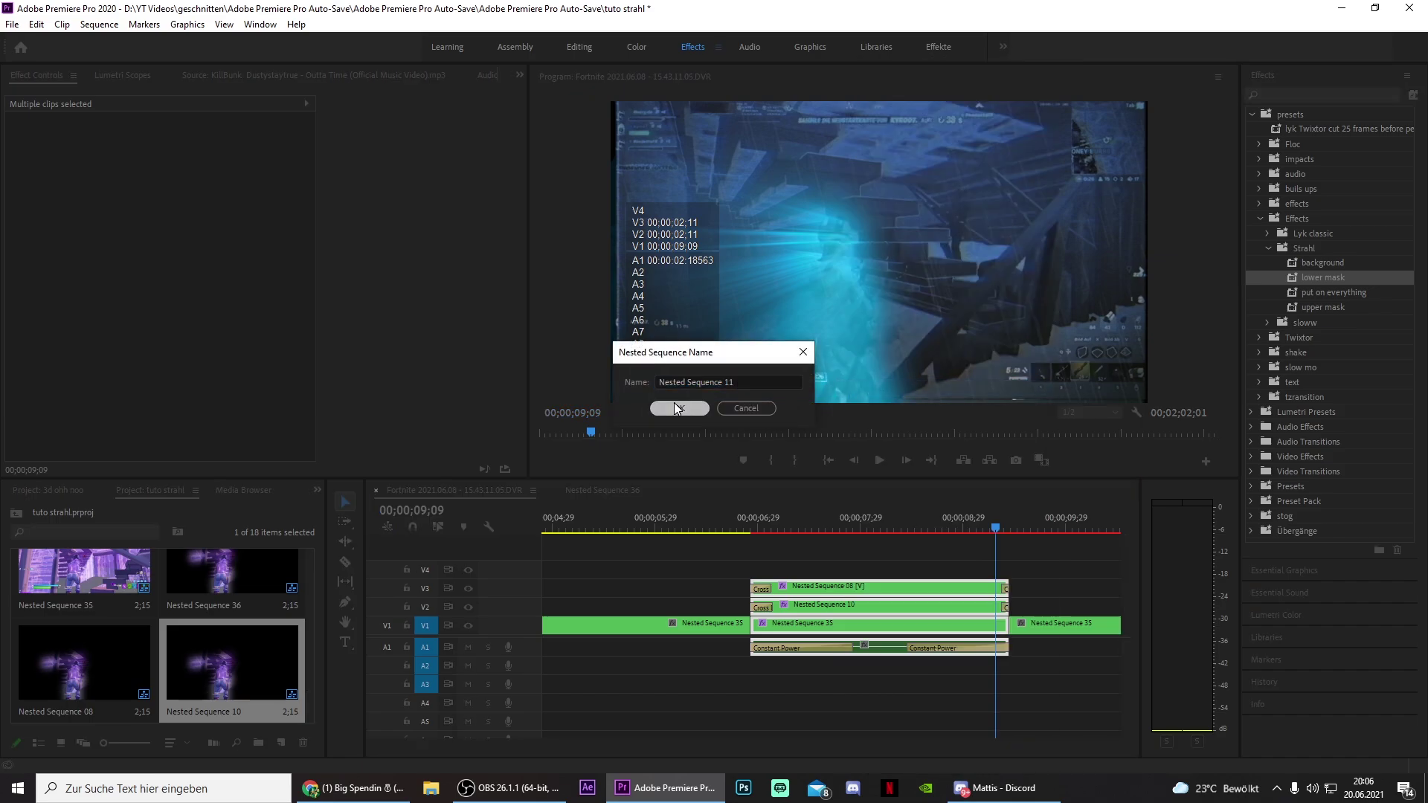
pyautogui.press('Return')
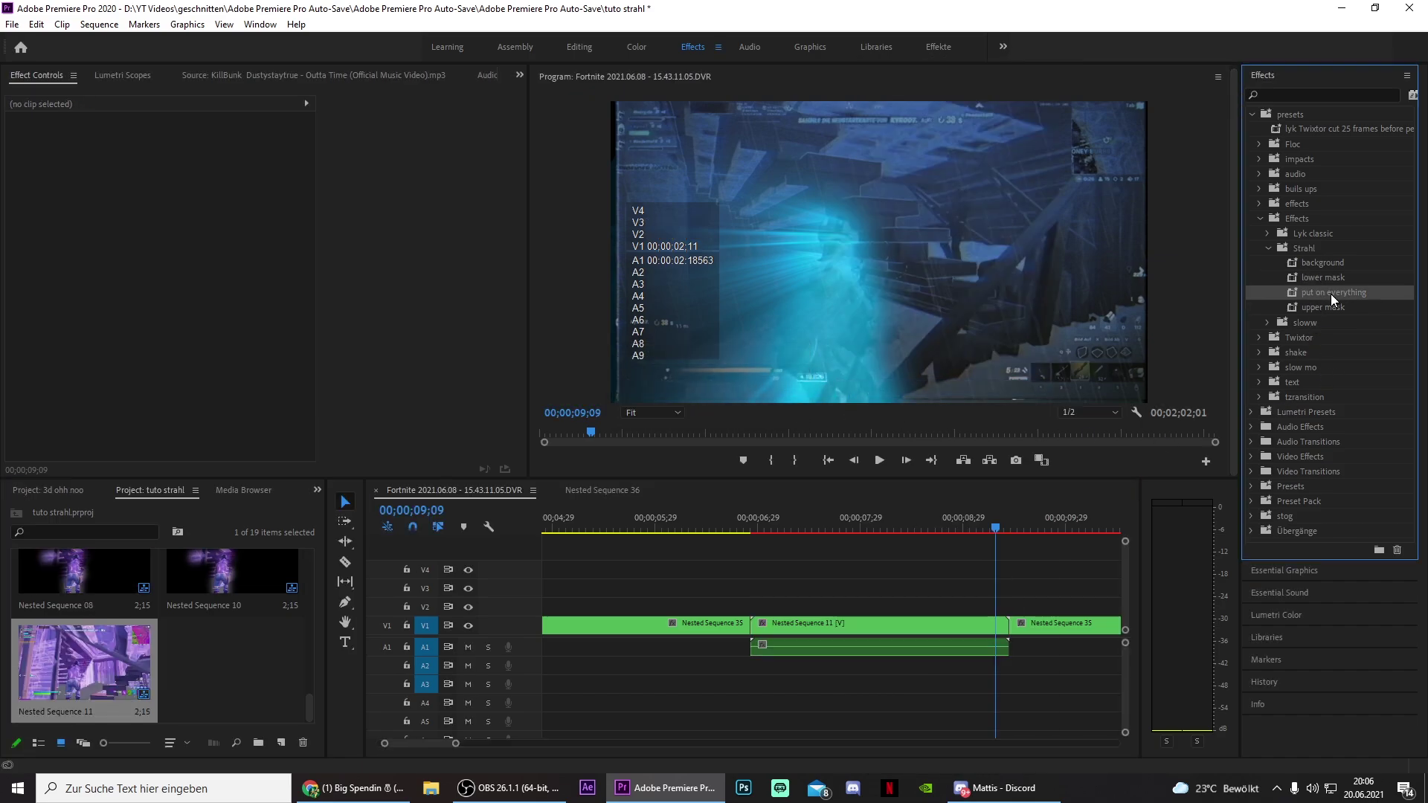
# Step: Apply the Strahl 'put on everything' preset to Nested Sequence 11 and play back the beam section
pyautogui.moveTo(1330, 292); pyautogui.dragTo(878, 625)
pyautogui.click(730, 525)
pyautogui.press('space')
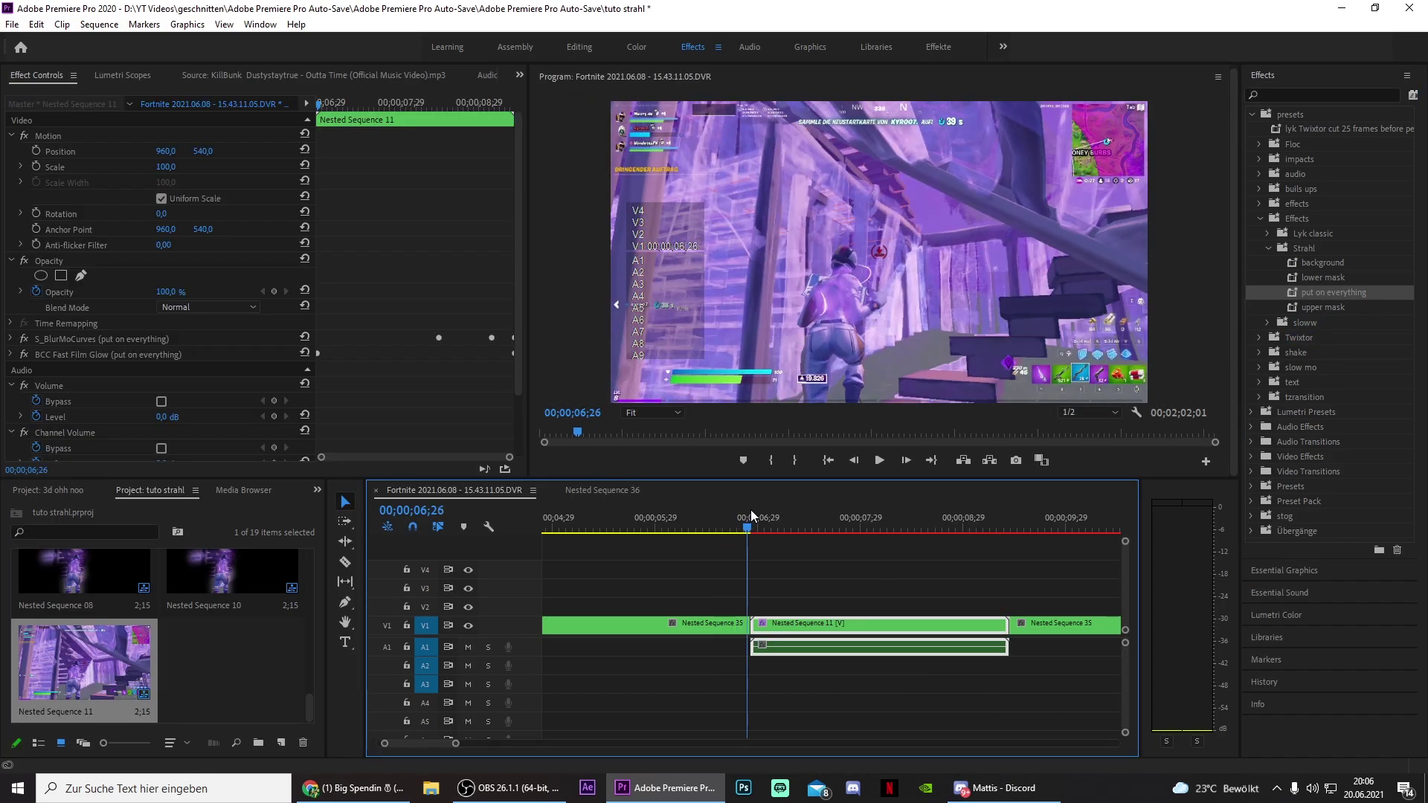
pyautogui.moveTo(455, 743); pyautogui.dragTo(501, 744)
# Step: Search the effects for 'impact' and apply clean impact 2 to the clip after the beam
pyautogui.click(1327, 96)
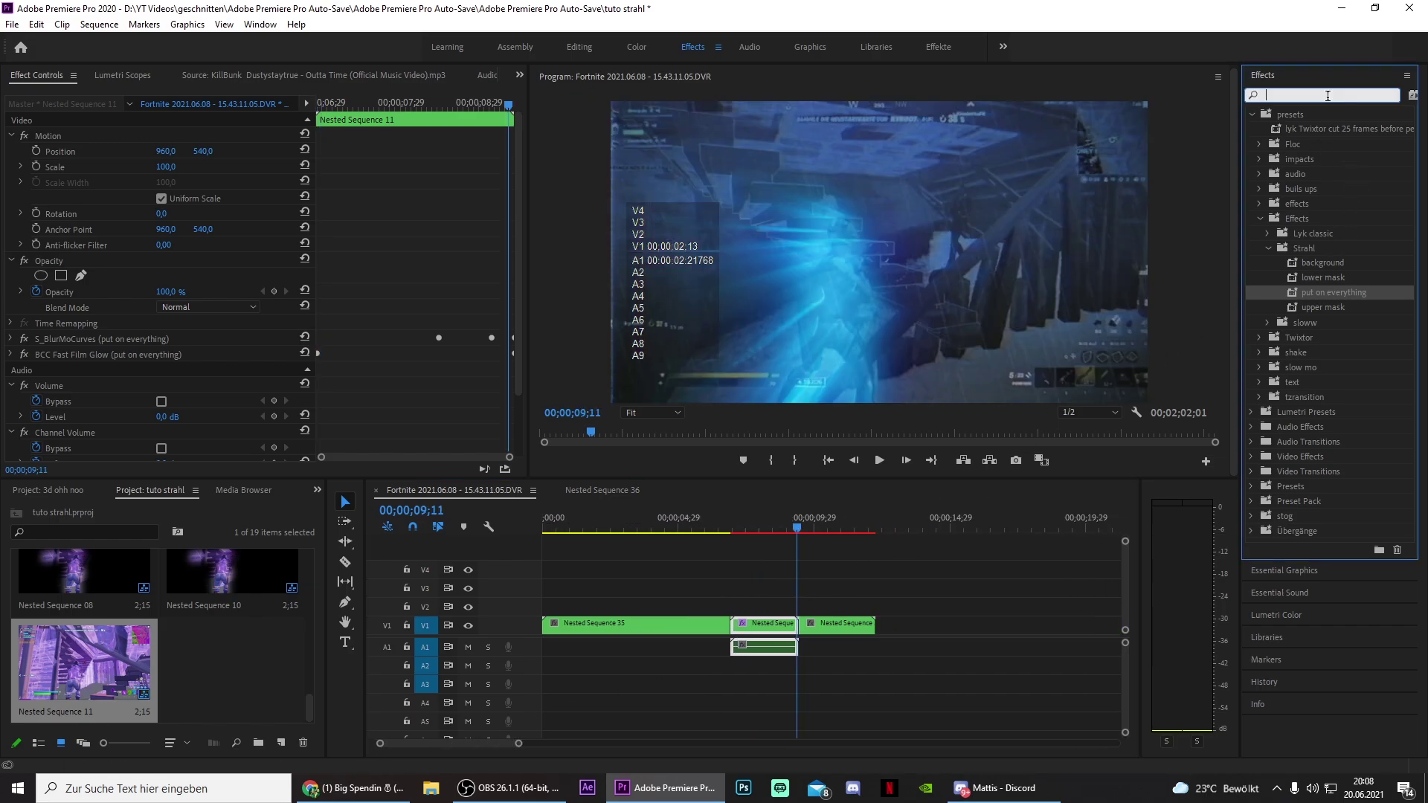
pyautogui.write('impact')
pyautogui.moveTo(1316, 530); pyautogui.dragTo(825, 625)
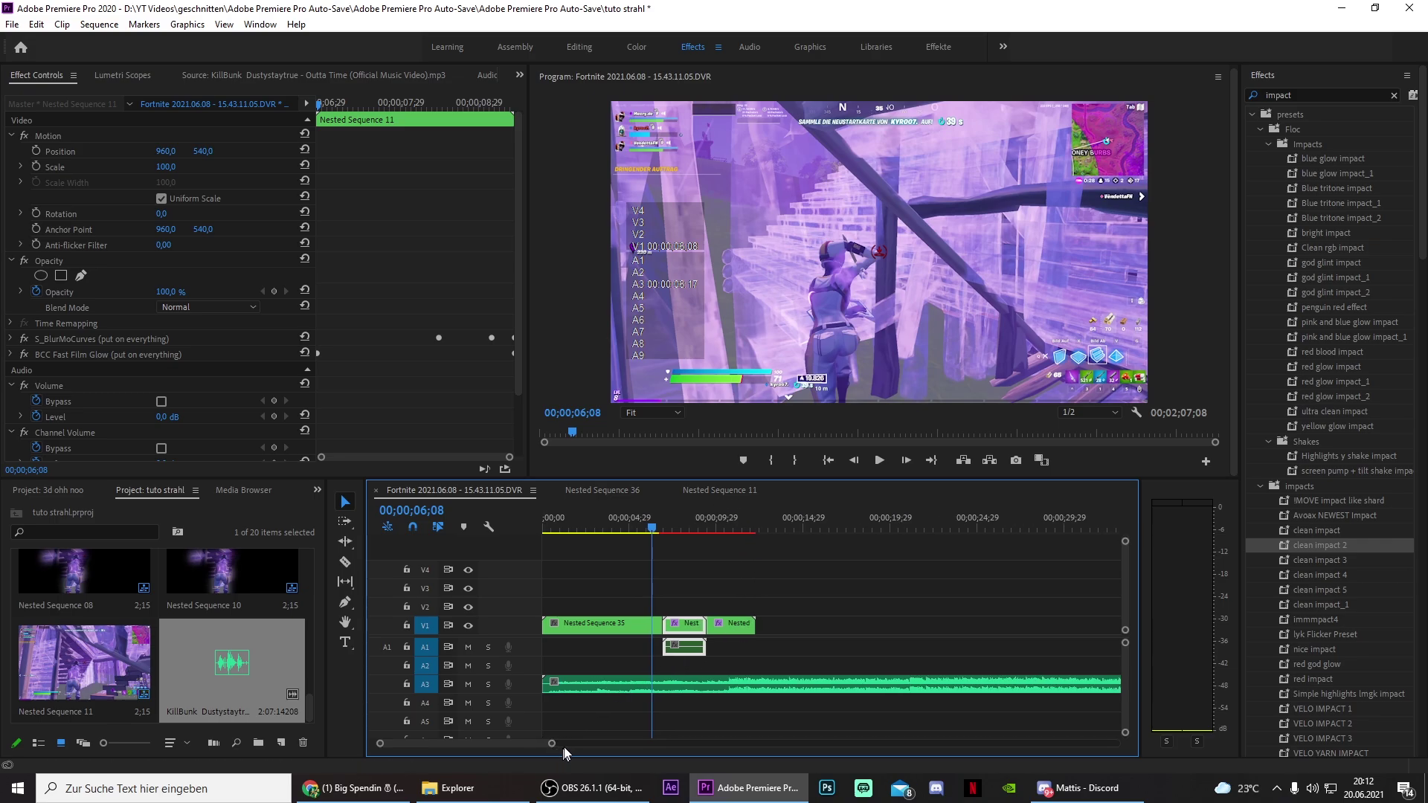
# Step: Locate the beat drop by playback and razor-cut the music there
pyautogui.click(779, 519)
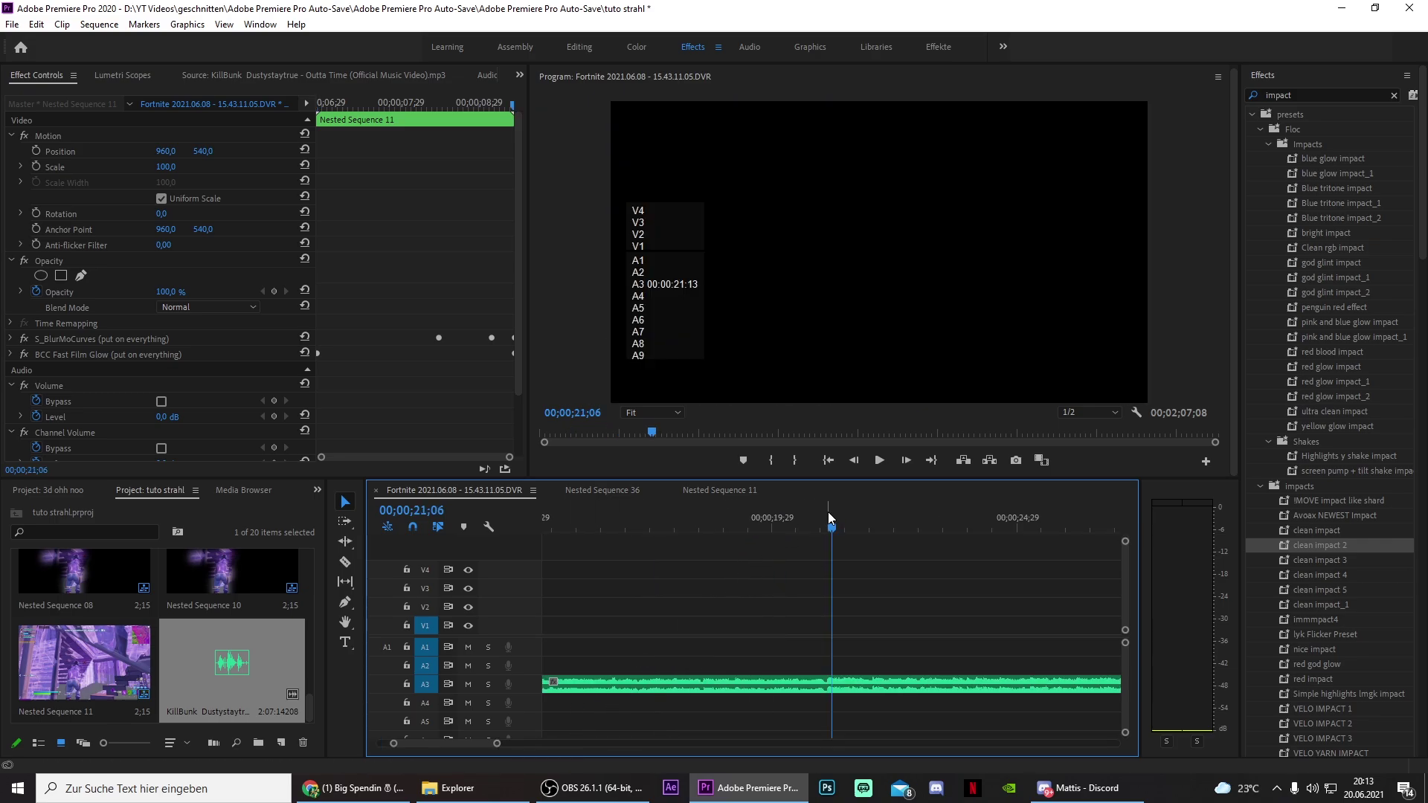
pyautogui.moveTo(833, 520); pyautogui.dragTo(771, 524)
pyautogui.press('space')
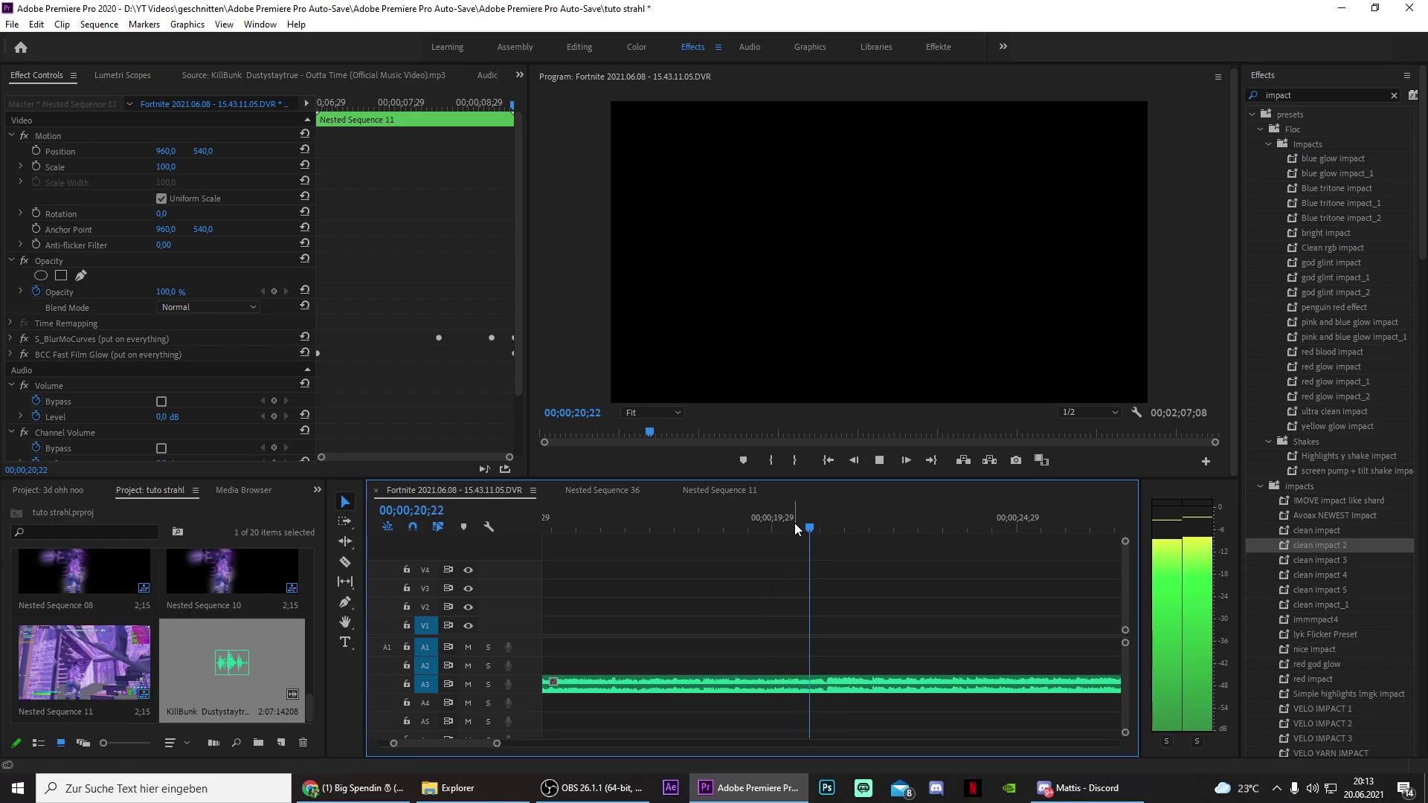
pyautogui.press('space')
pyautogui.press('=')
pyautogui.press('c')
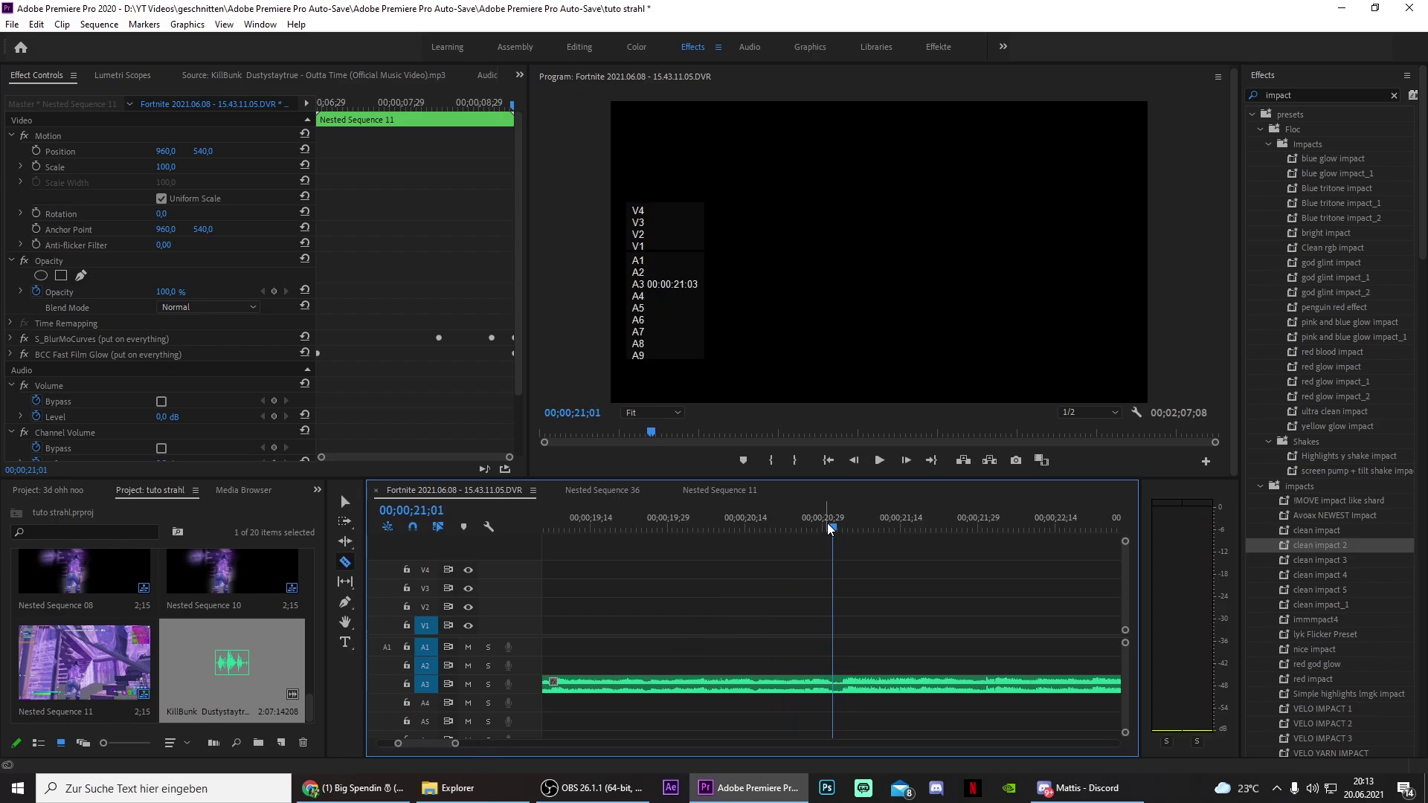
pyautogui.click(836, 528)
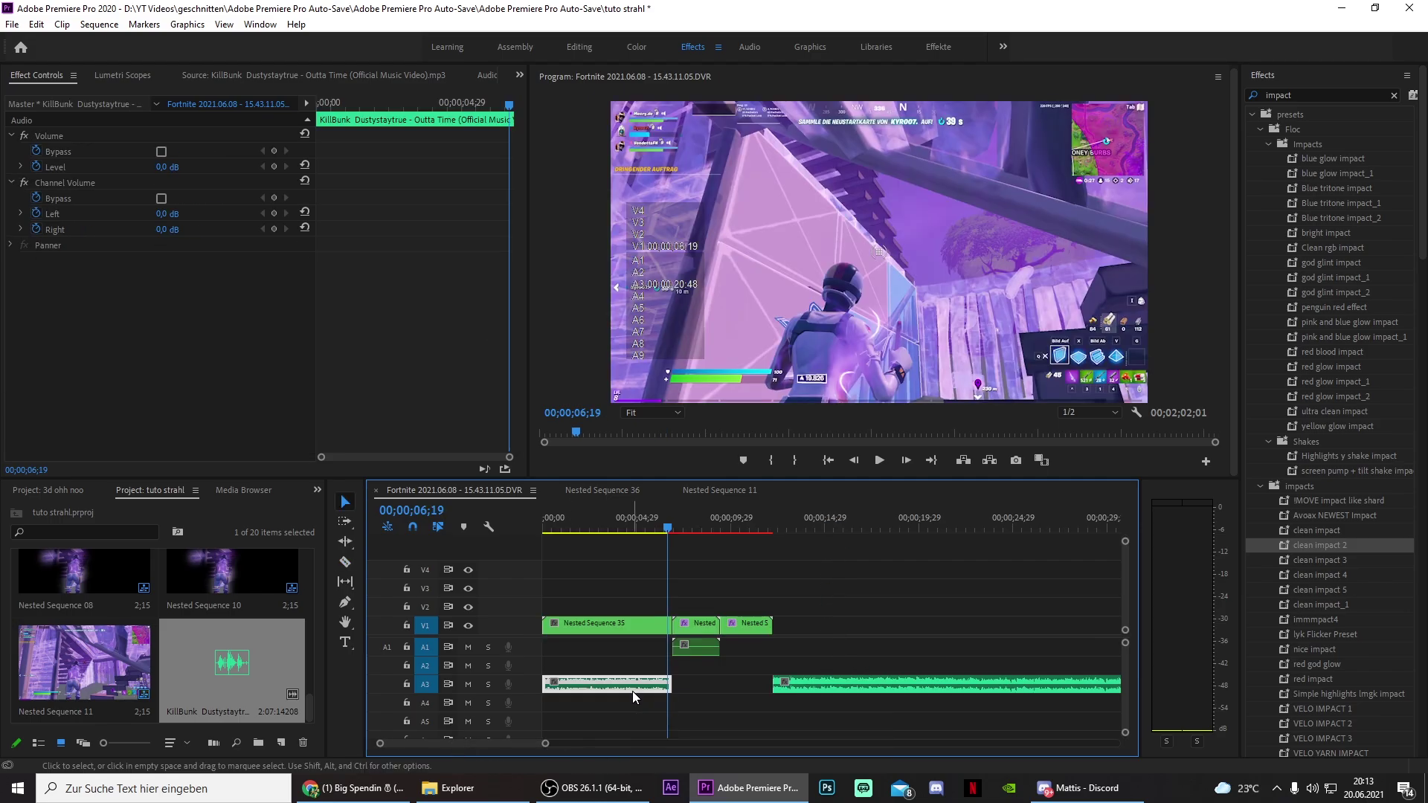
# Step: Add a default constant-power crossfade at the end of the first music piece
pyautogui.press('=')
pyautogui.click(845, 532)
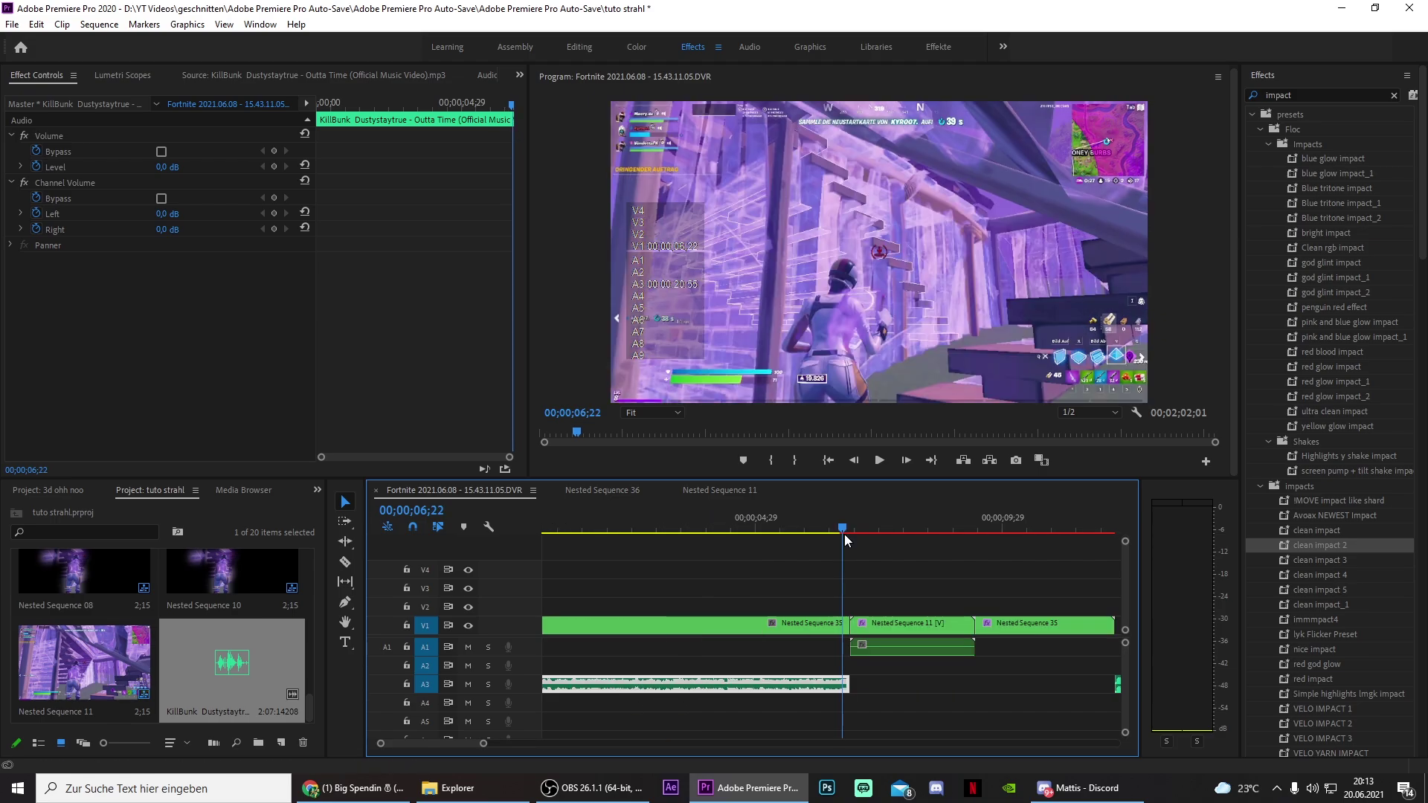
pyautogui.moveTo(840, 537)
pyautogui.mouseDown()
pyautogui.moveTo(858, 534)
pyautogui.moveTo(839, 535)
pyautogui.mouseUp()
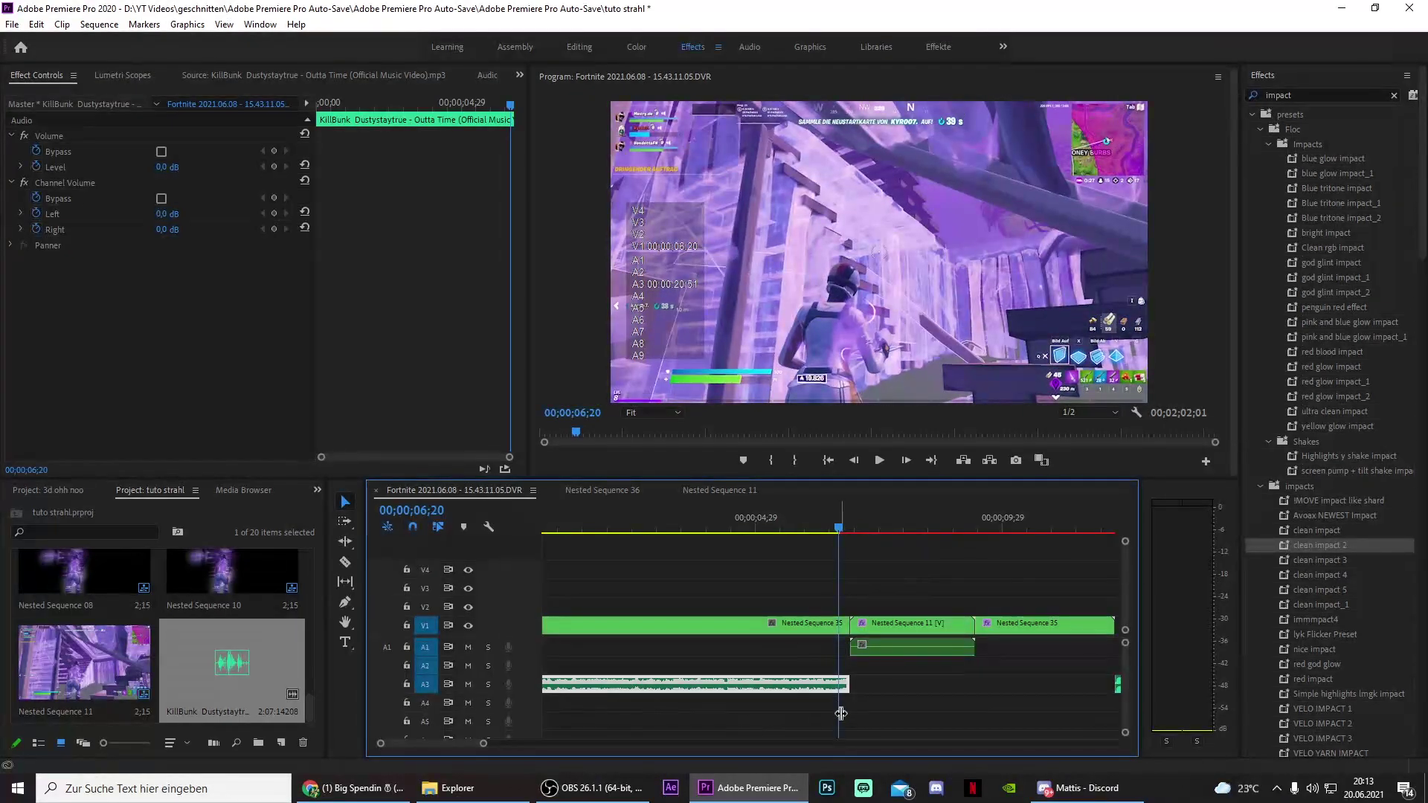
pyautogui.rightClick(849, 688)
pyautogui.click(870, 690)
pyautogui.rightClick(852, 688)
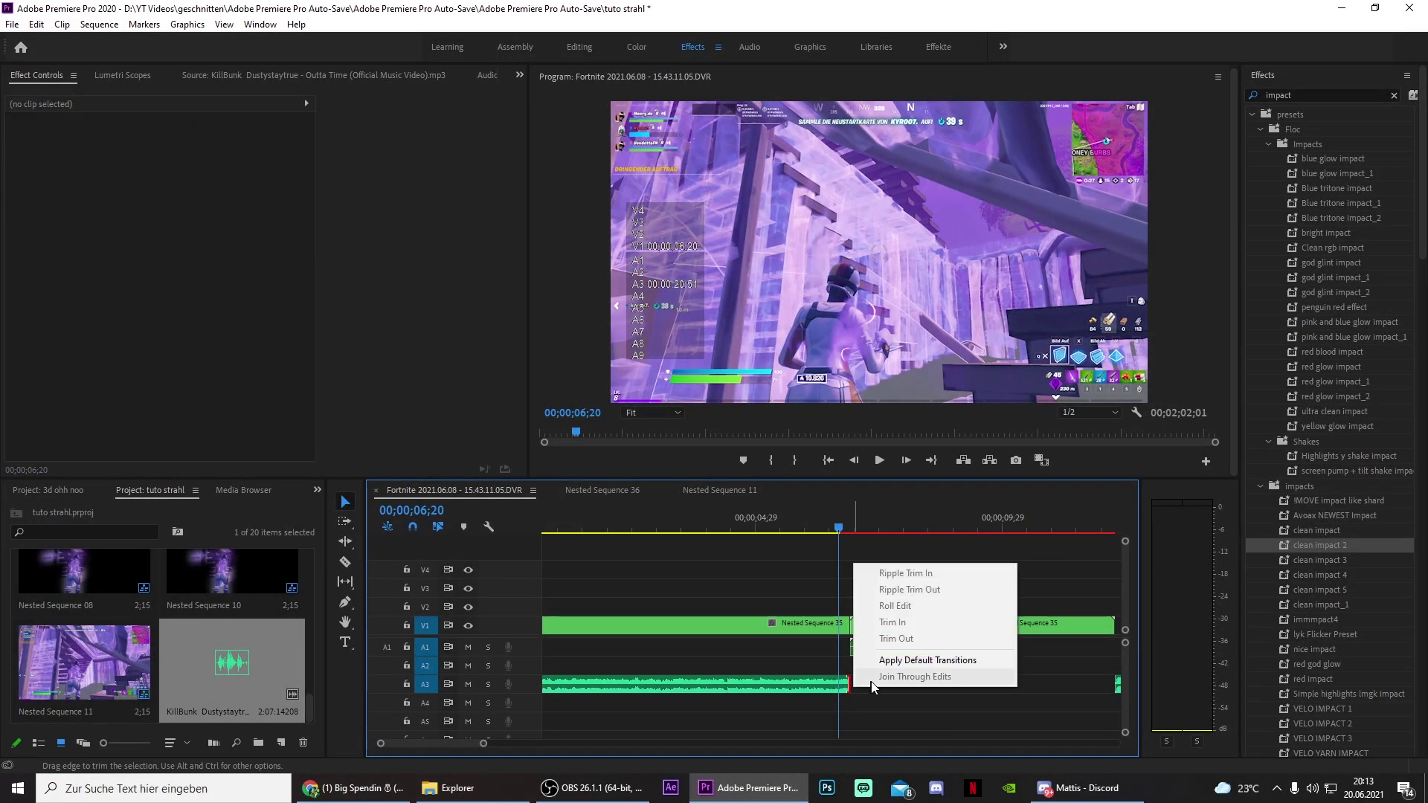
pyautogui.click(952, 663)
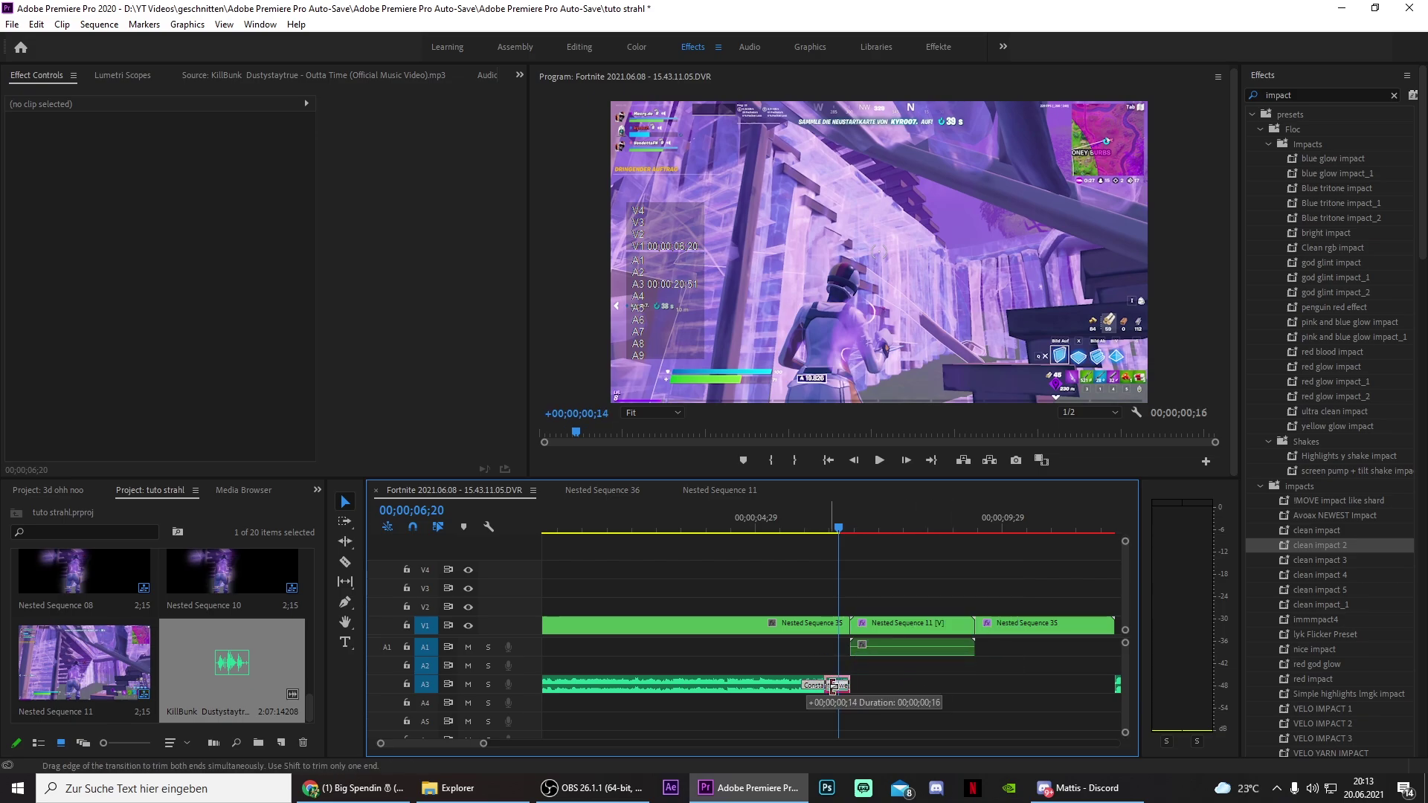
# Step: Add a default constant-power crossfade at the second music cut
pyautogui.click(826, 682)
pyautogui.click(896, 530)
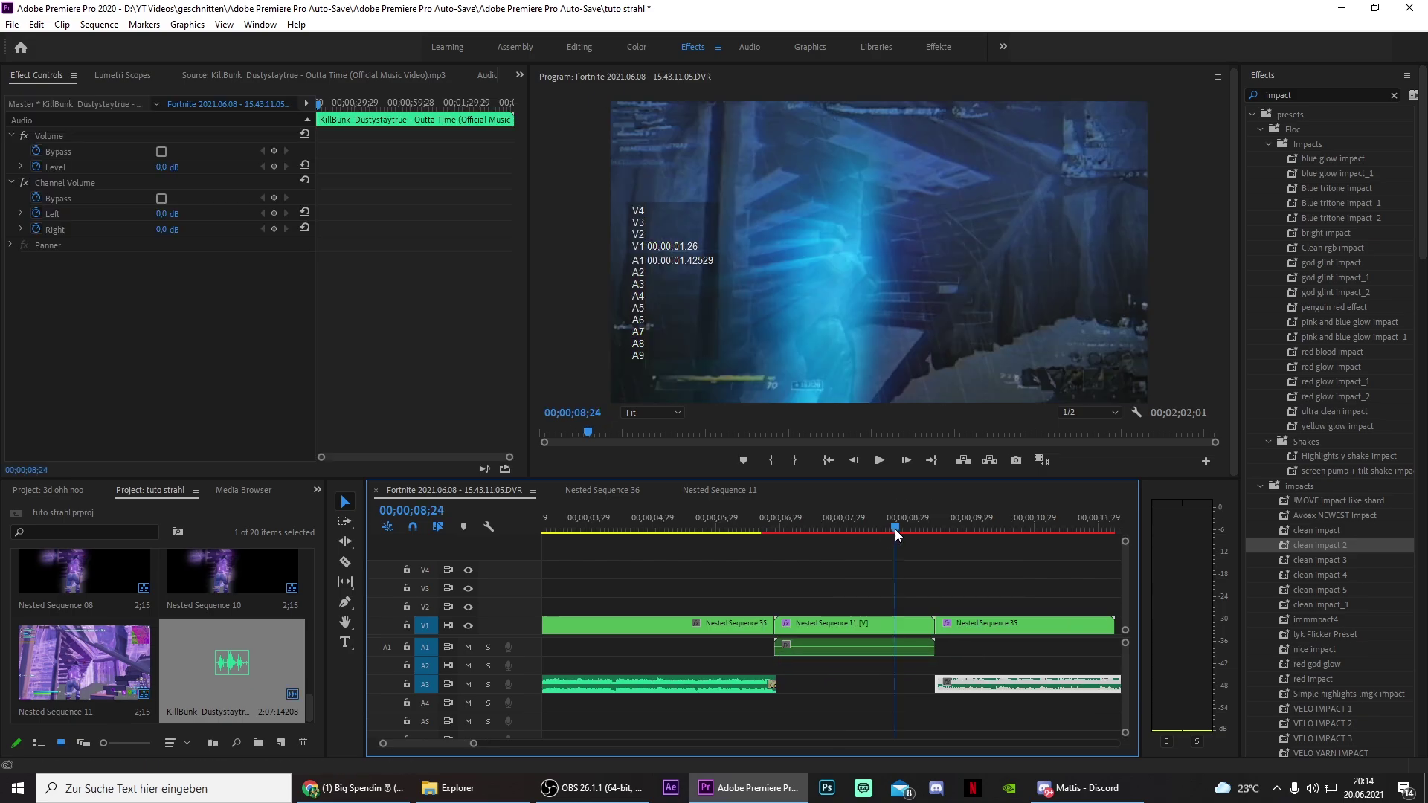
pyautogui.moveTo(896, 532); pyautogui.dragTo(935, 531)
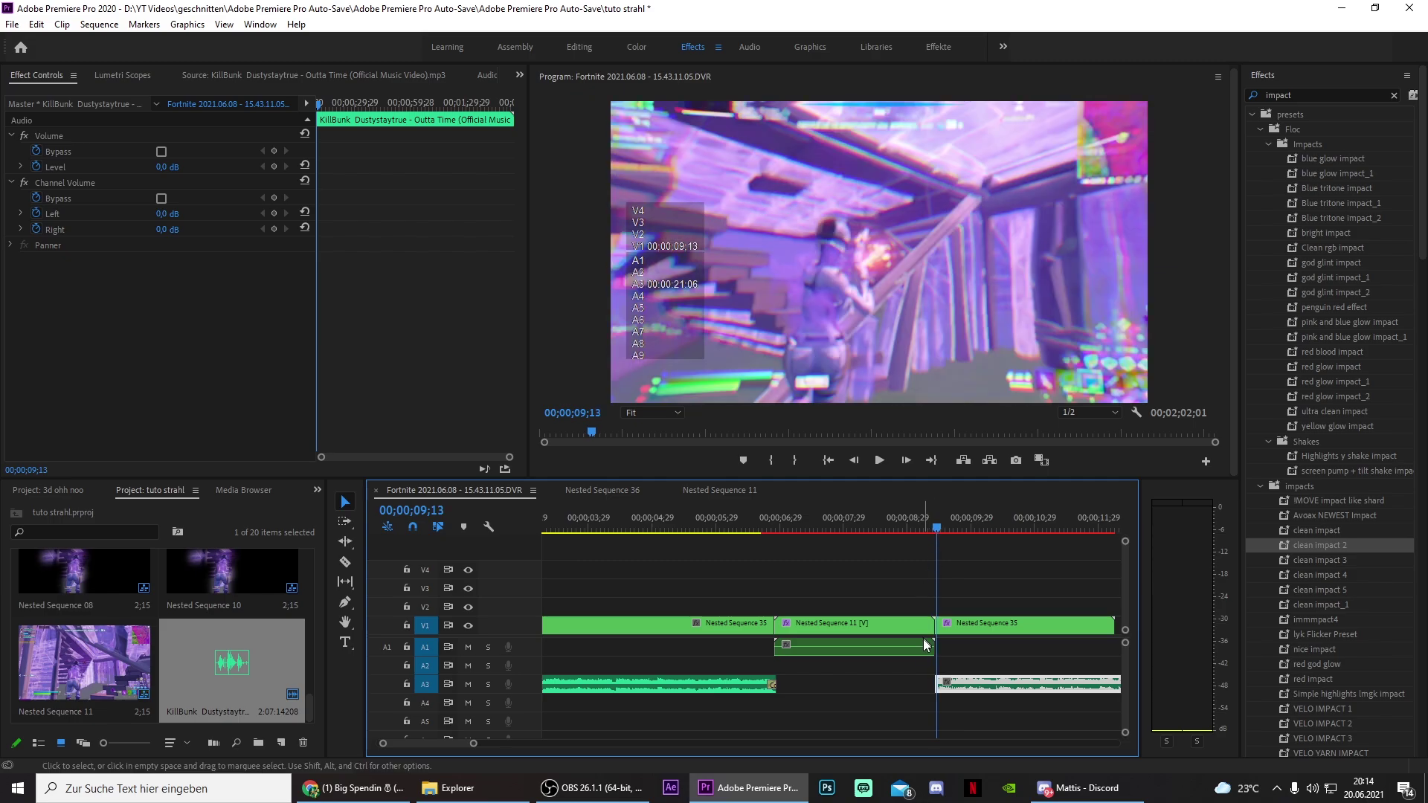
pyautogui.rightClick(937, 683)
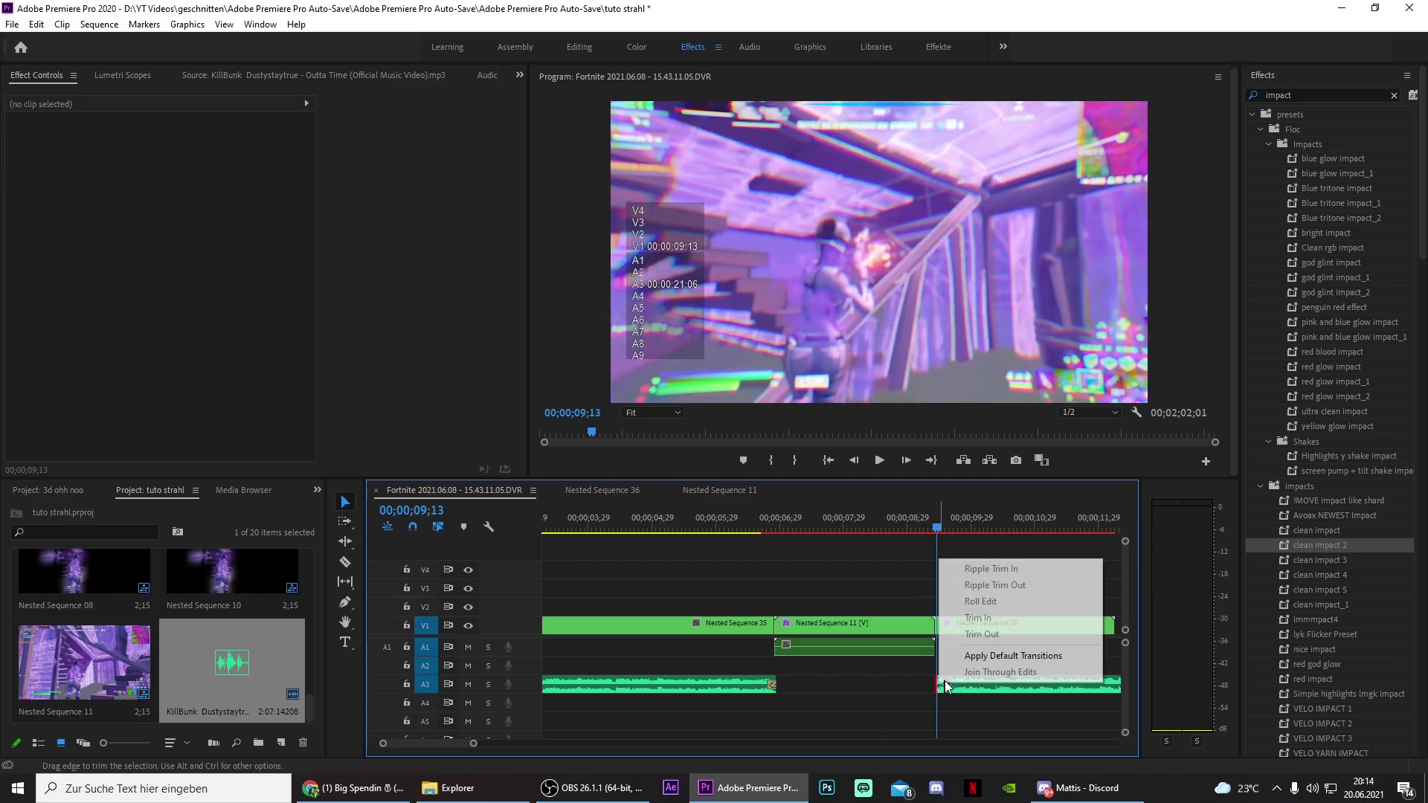
pyautogui.click(986, 656)
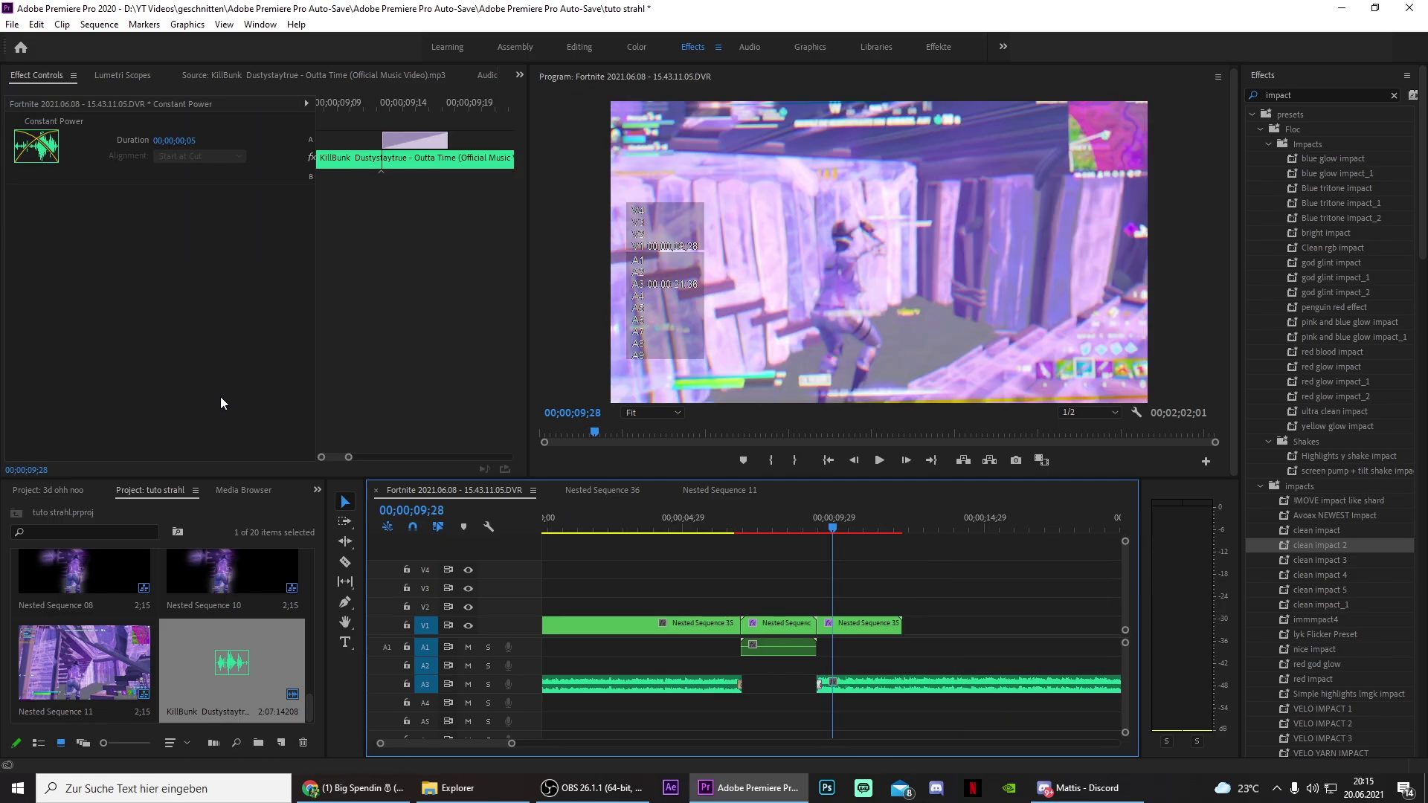
# Step: Play back the edit from just before the beam section to review the impact effect
pyautogui.click(220, 403)
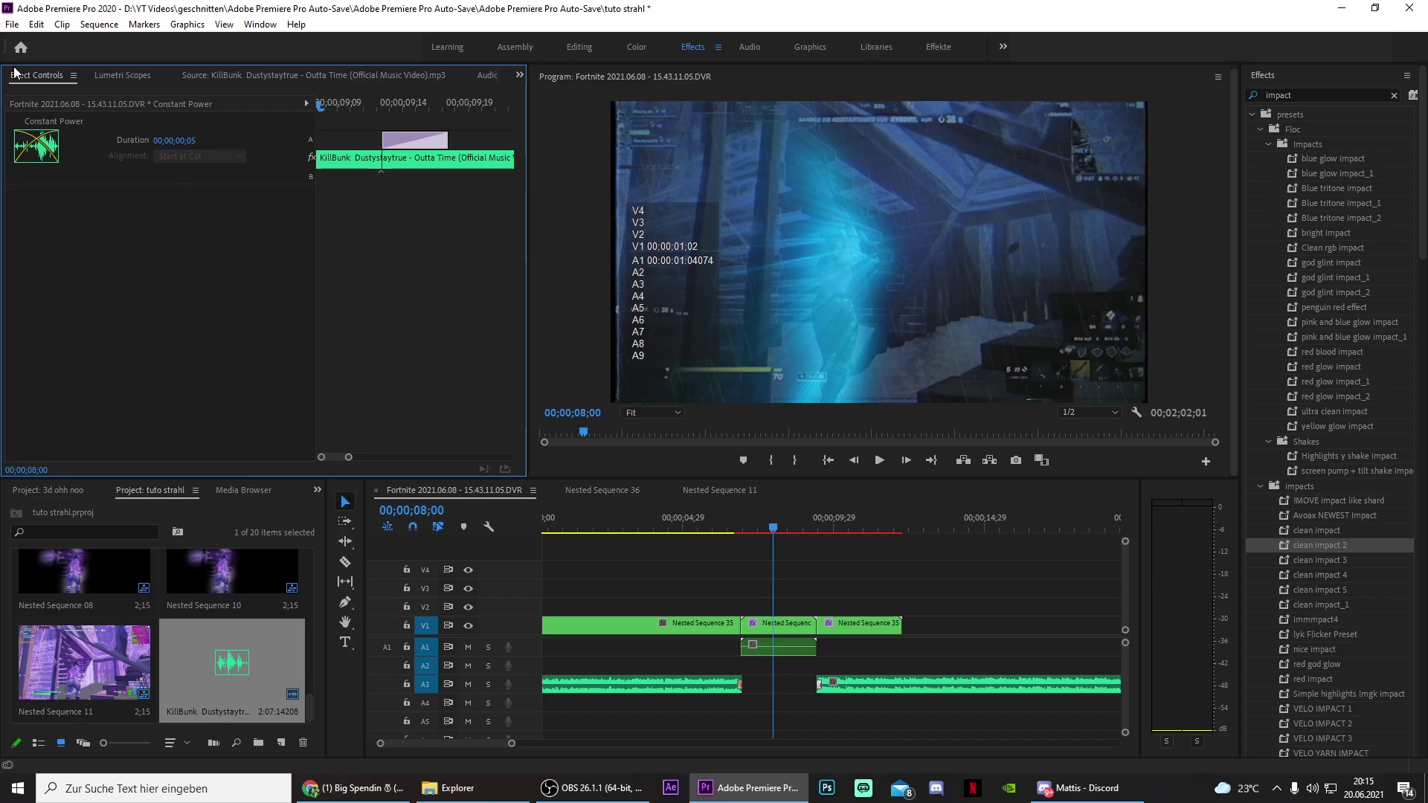
pyautogui.click(12, 24)
pyautogui.click(690, 526)
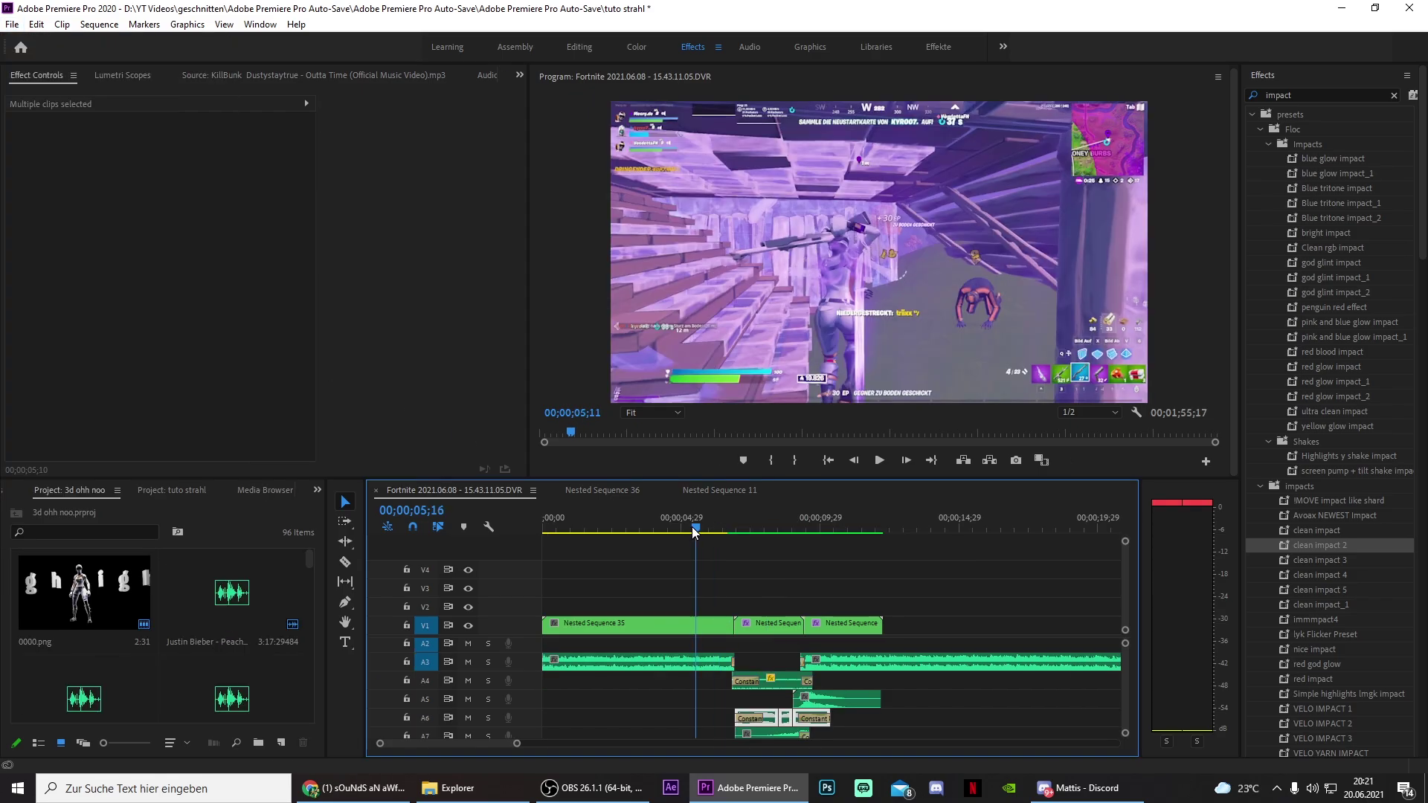
pyautogui.press('space')
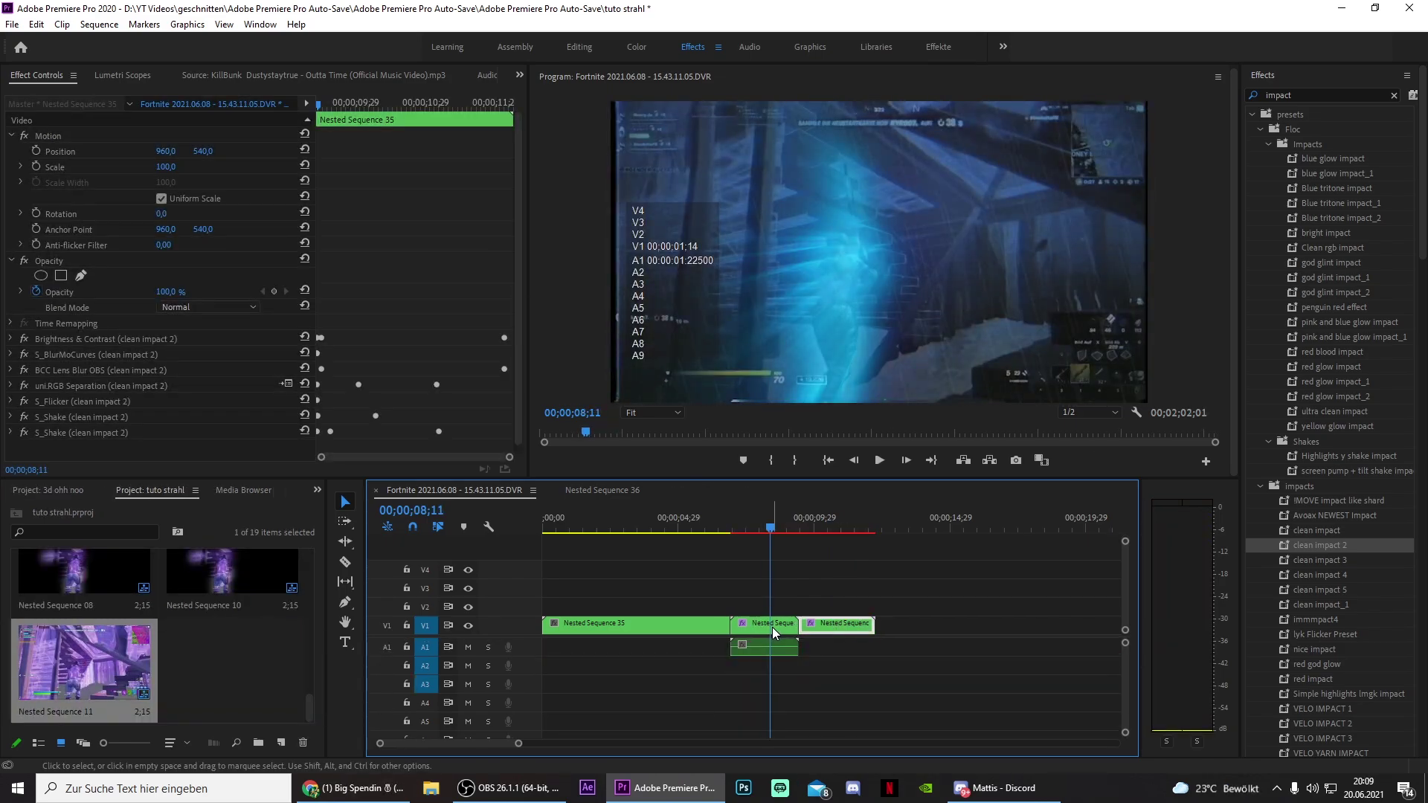
# Step: Inside Nested Sequence 11, expand the base layer's BCC Rain settings and jump to its previous keyframe
pyautogui.doubleClick(771, 627)
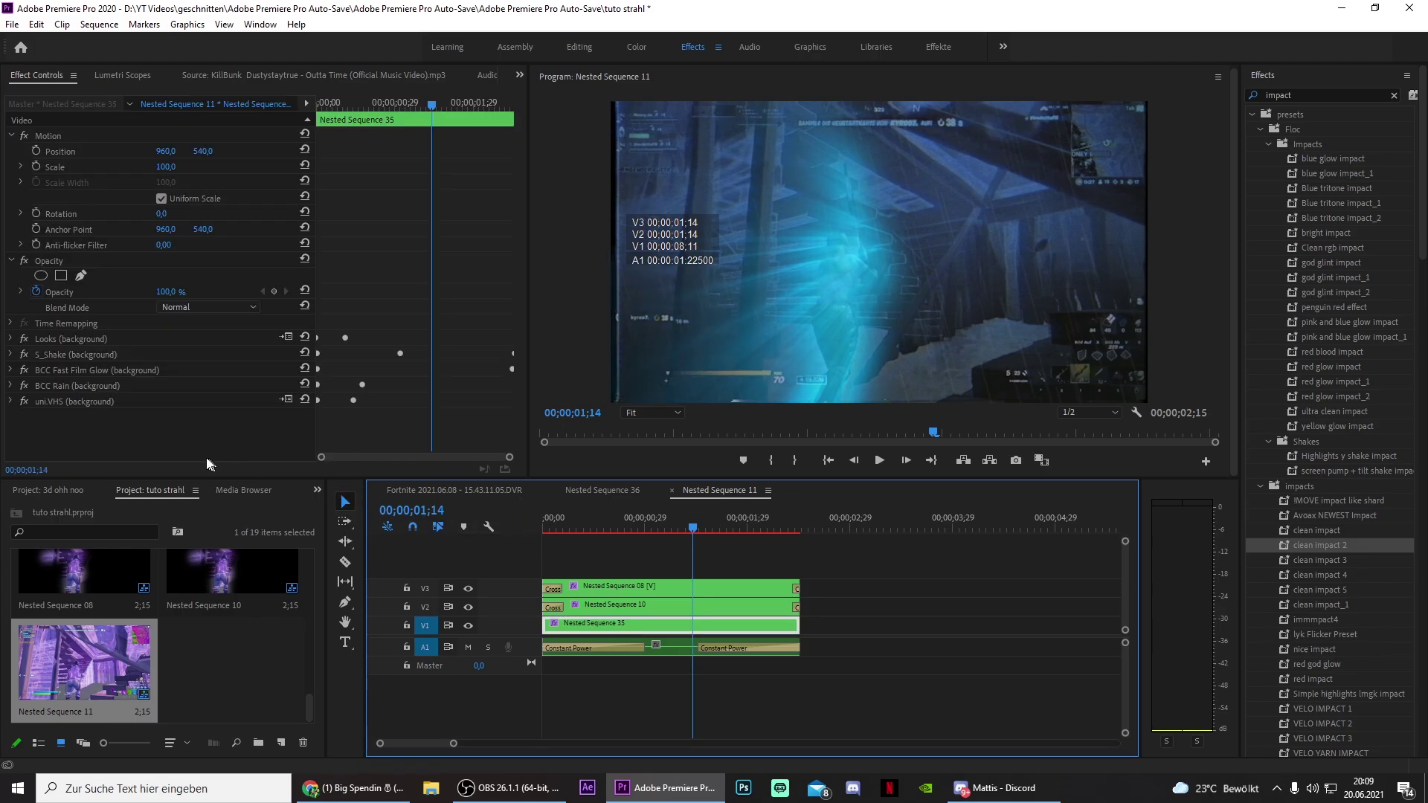
pyautogui.click(16, 398)
pyautogui.click(10, 386)
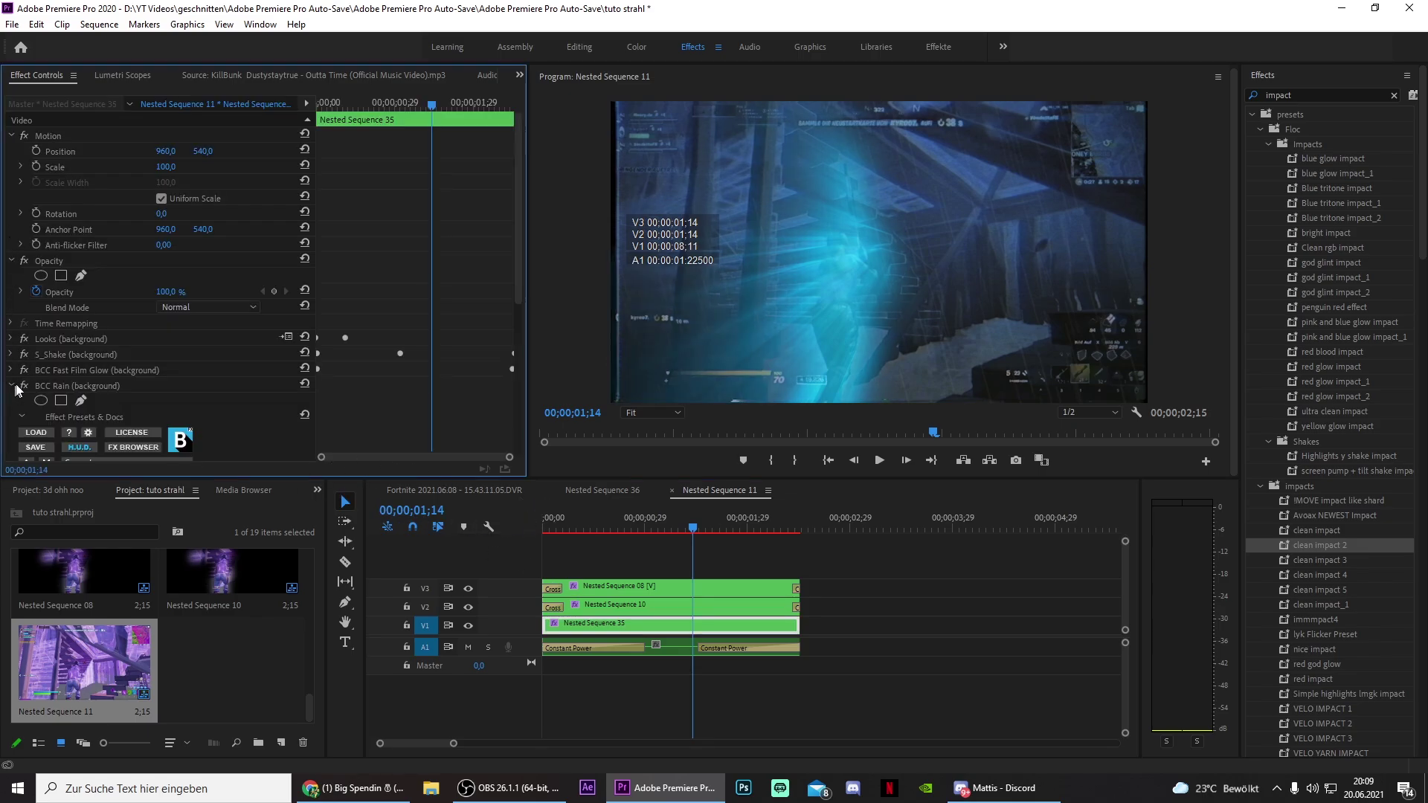
pyautogui.scroll(-3, 334, 372)
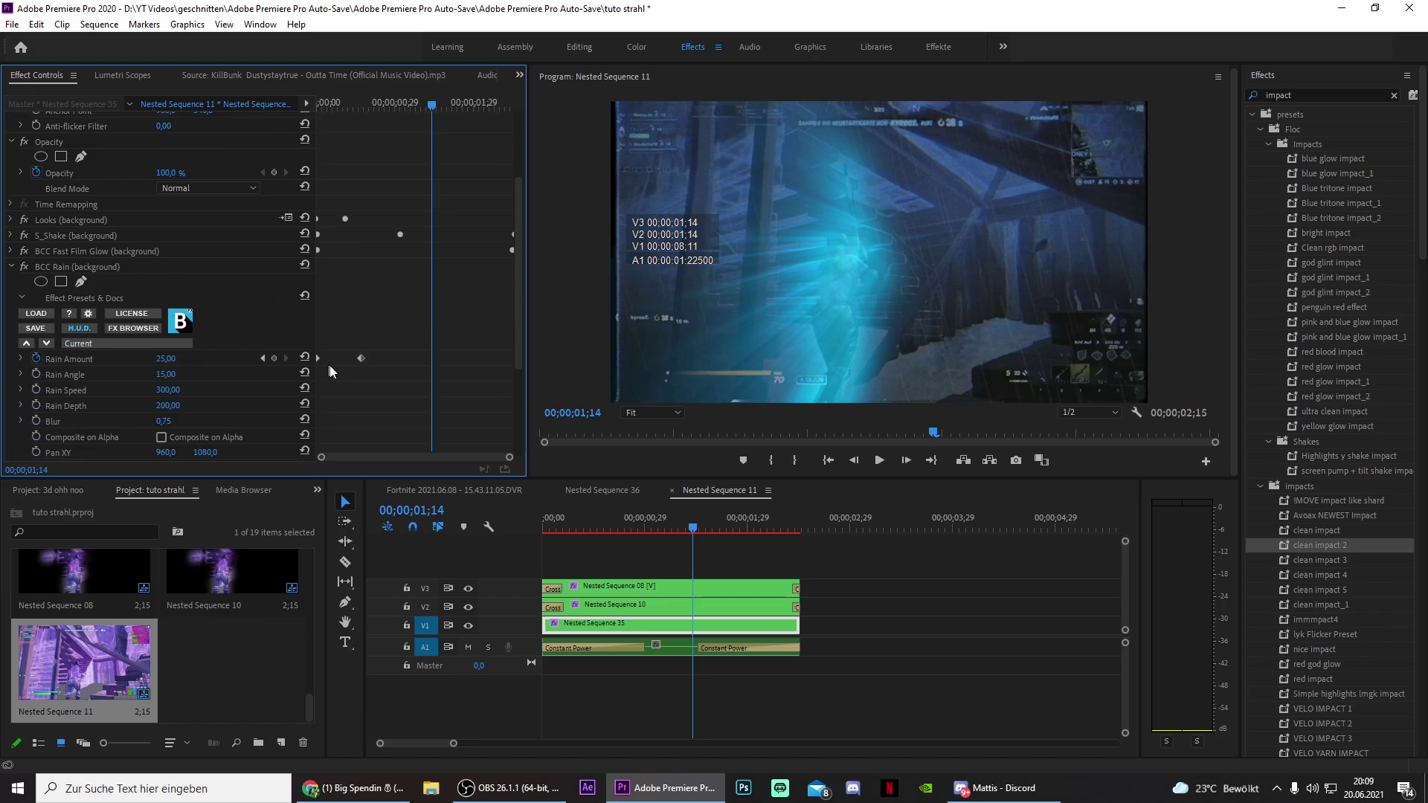
pyautogui.click(264, 358)
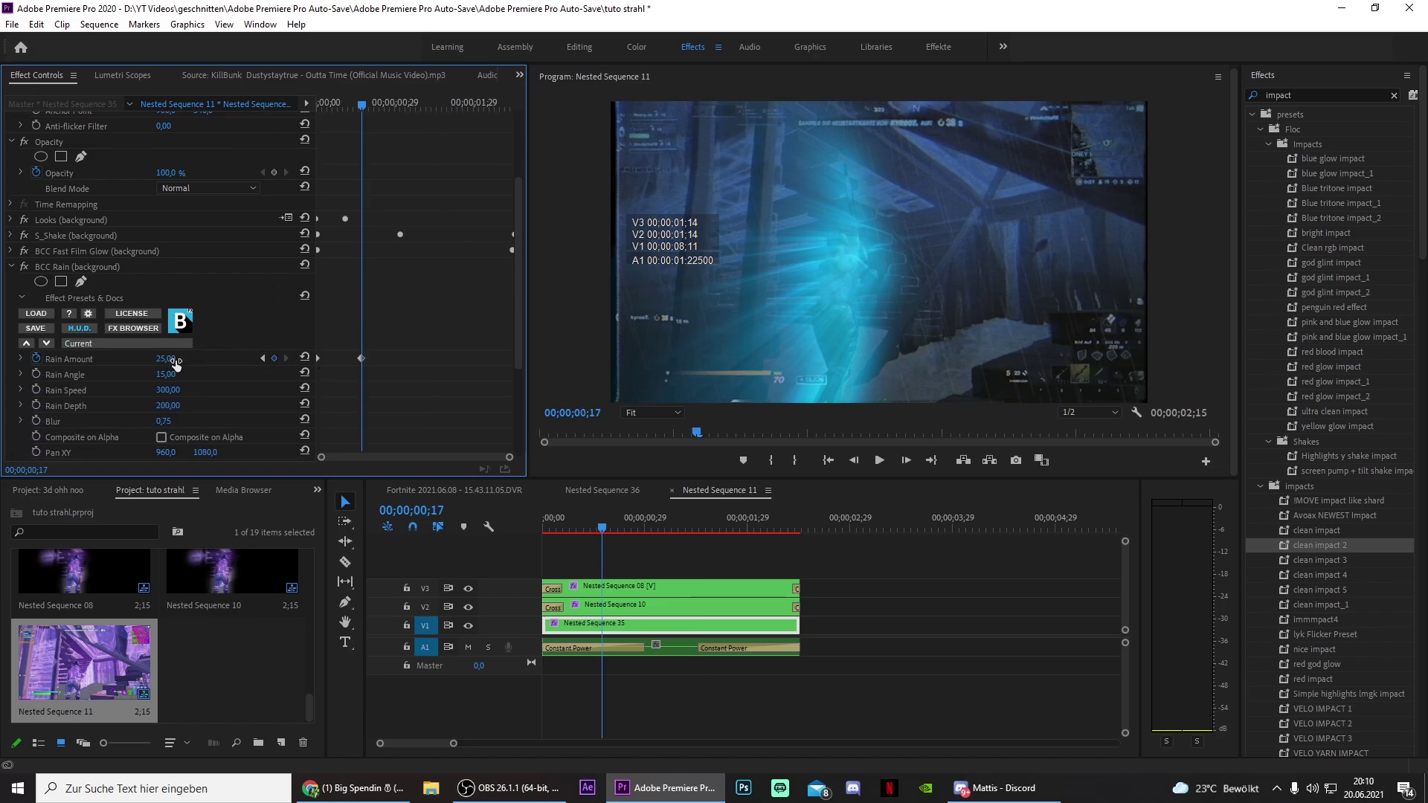
# Step: Switch back to the Fortnite 2021.06.08 sequence and select Nested Sequence 11
pyautogui.click(453, 490)
pyautogui.click(715, 530)
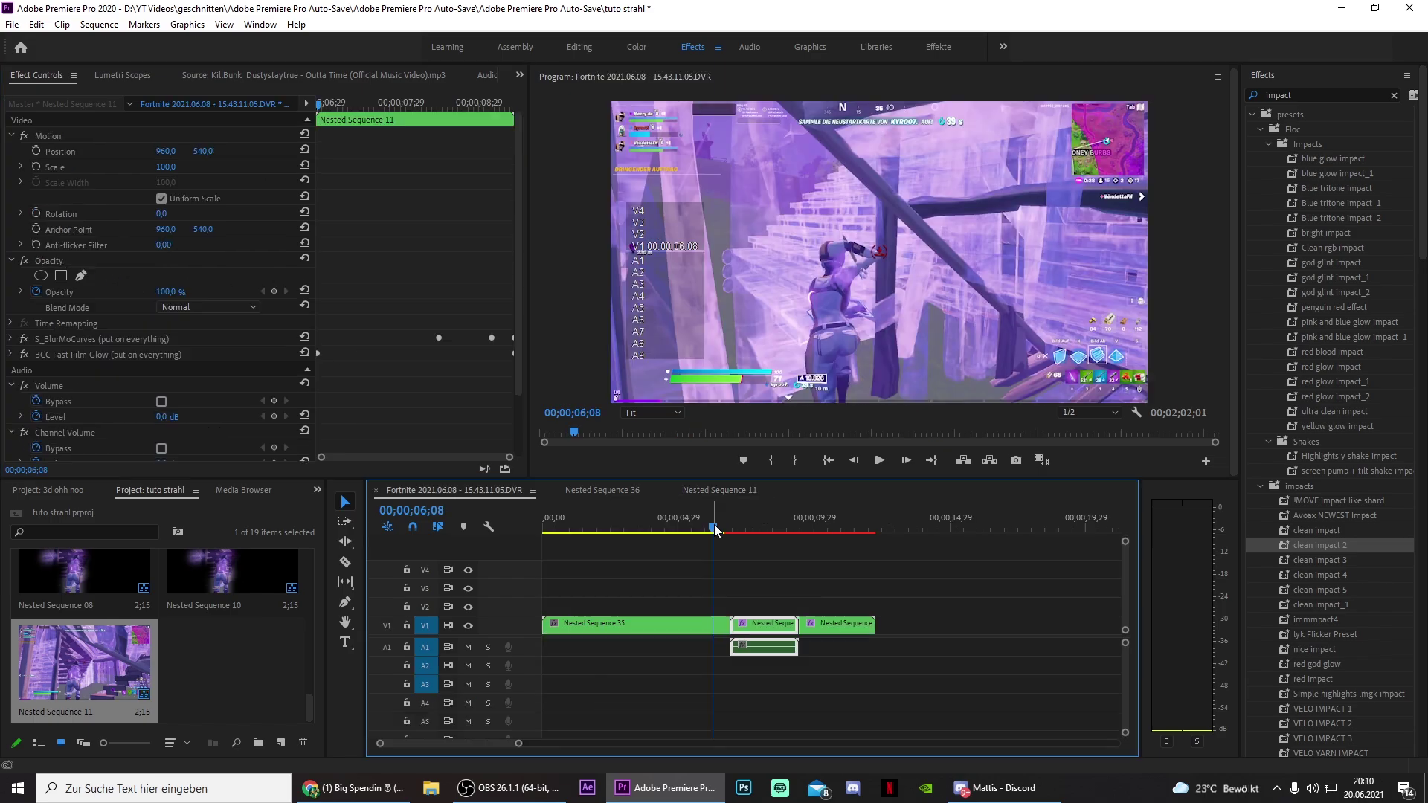